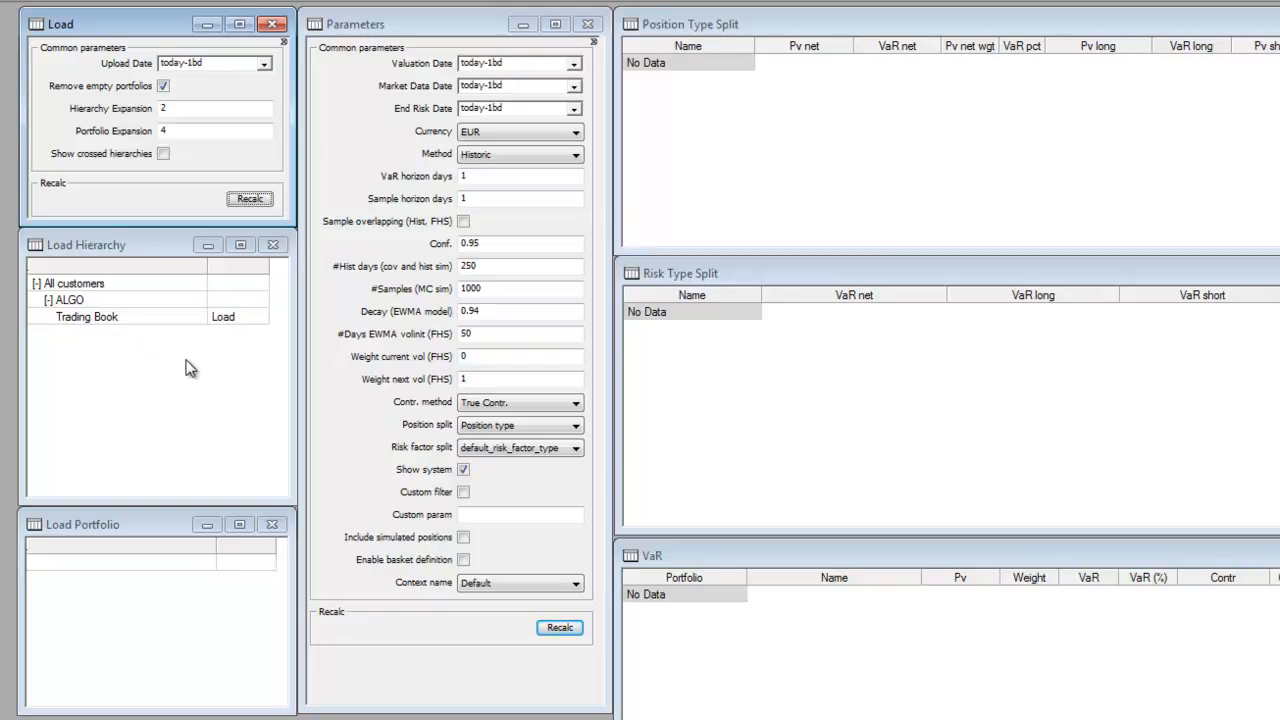
- Load the Trading Book under ALGO and select its Total portfolio, covering all swaps, bonds and equities
click(224, 318)
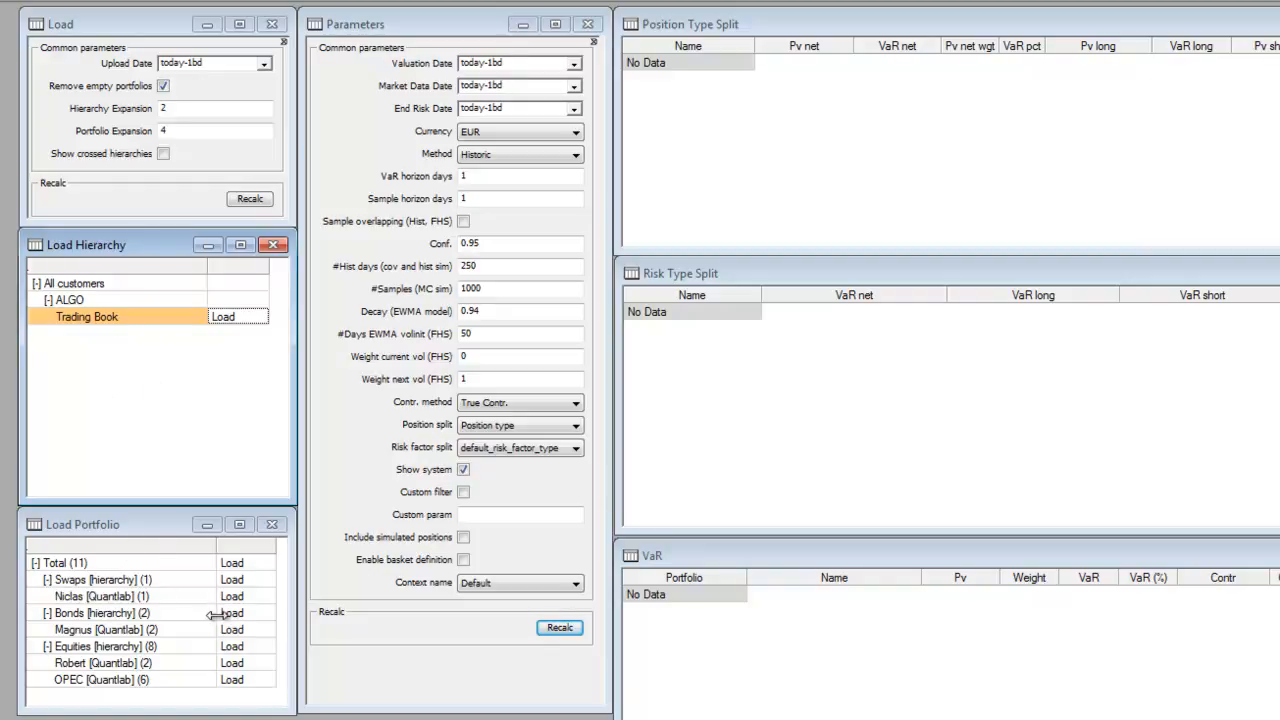
click(230, 564)
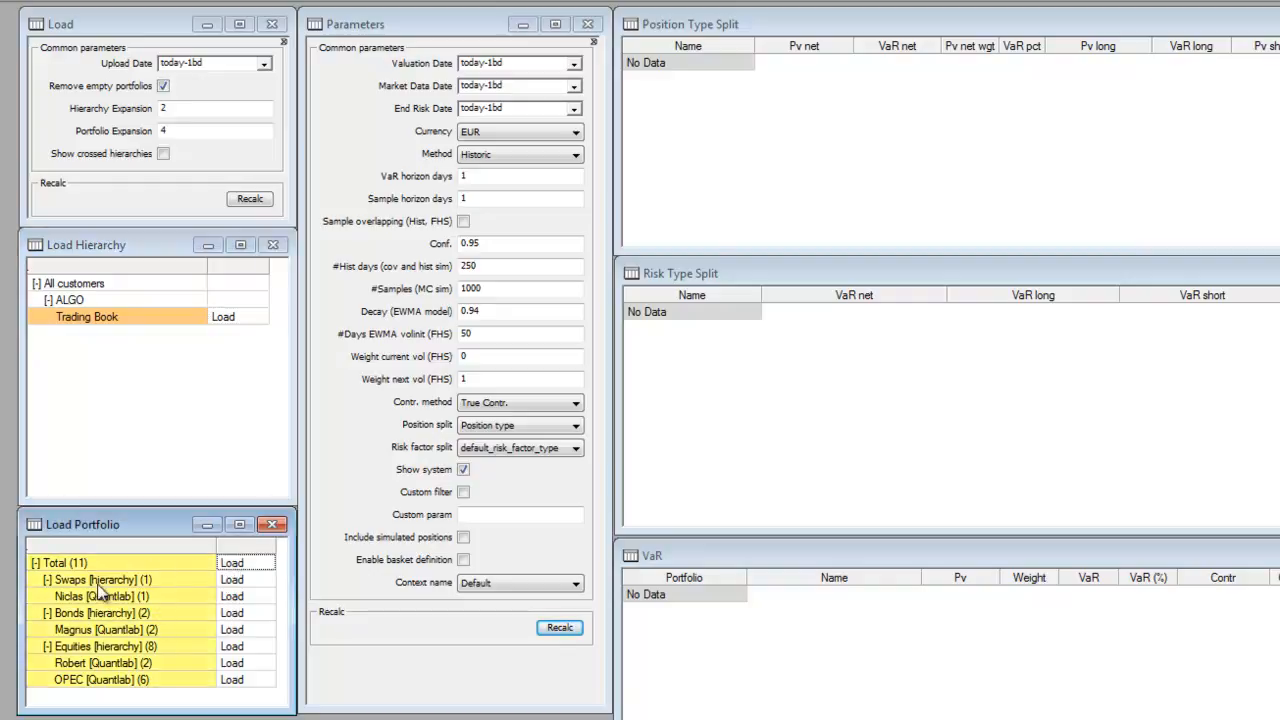
click(233, 616)
click(234, 647)
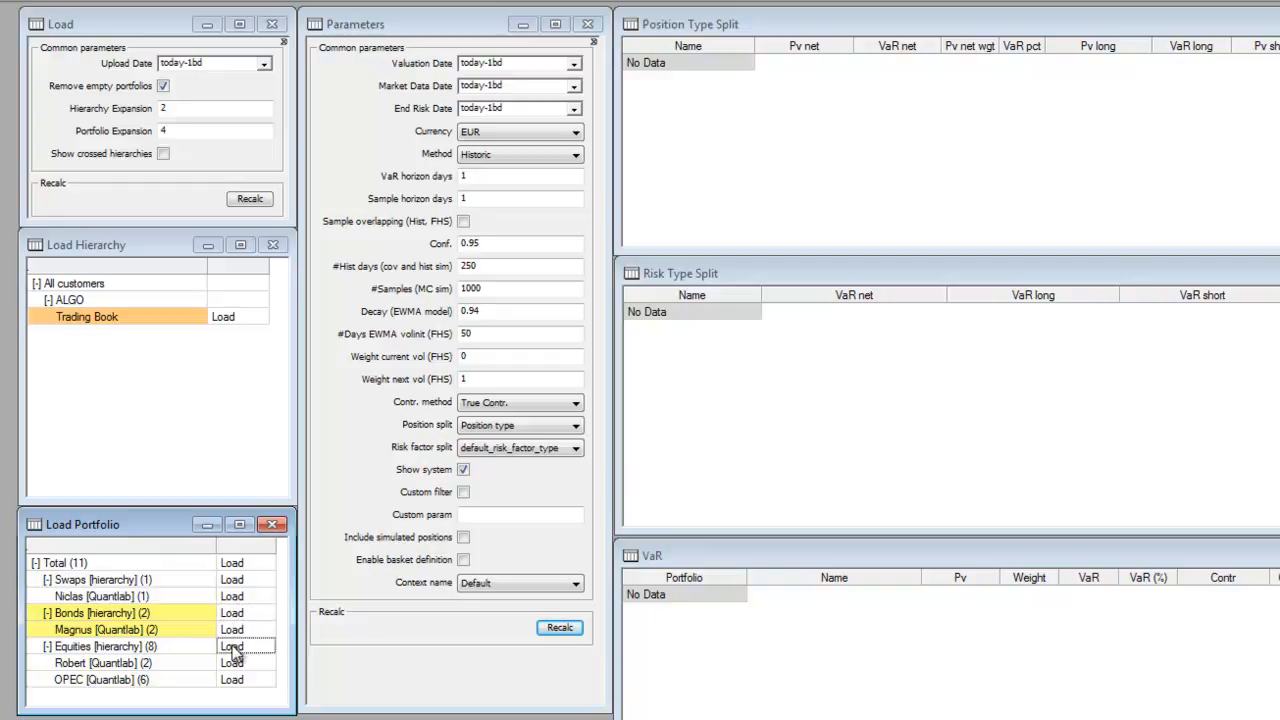
click(233, 563)
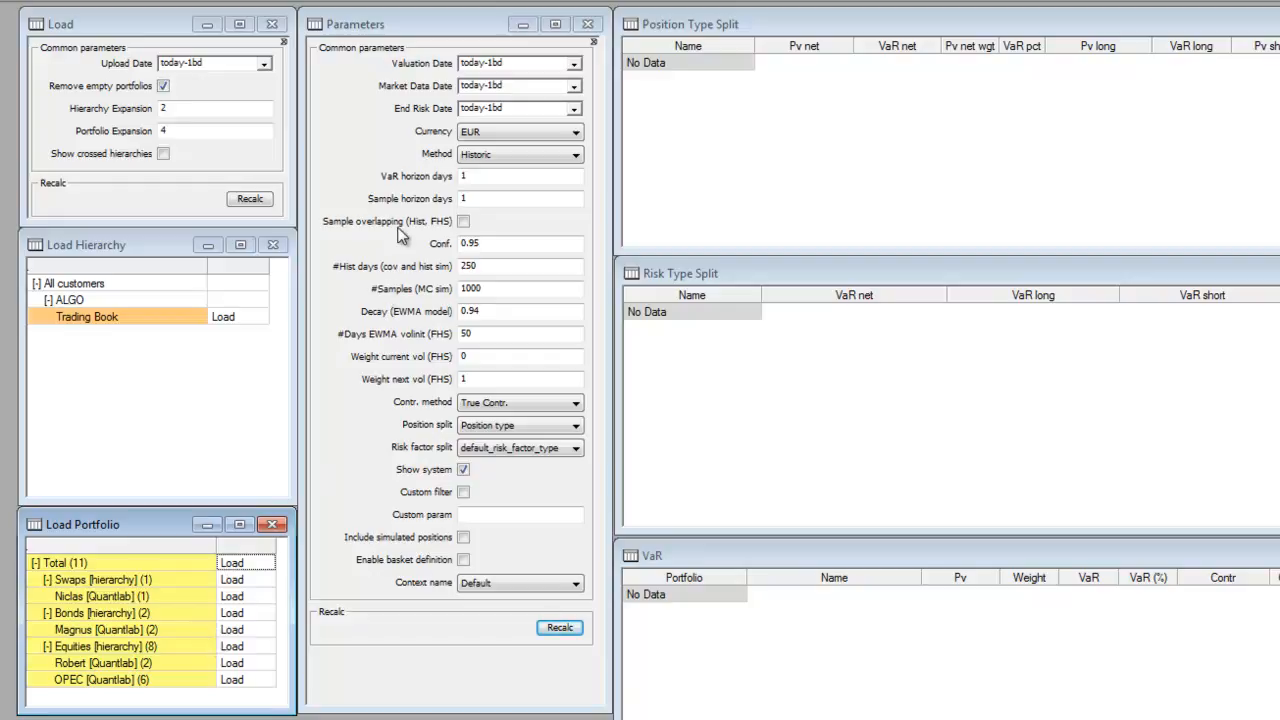
- Review the available currencies and VaR methods in the parameters, keeping EUR and Historic selected
drag(412, 33, 412, 28)
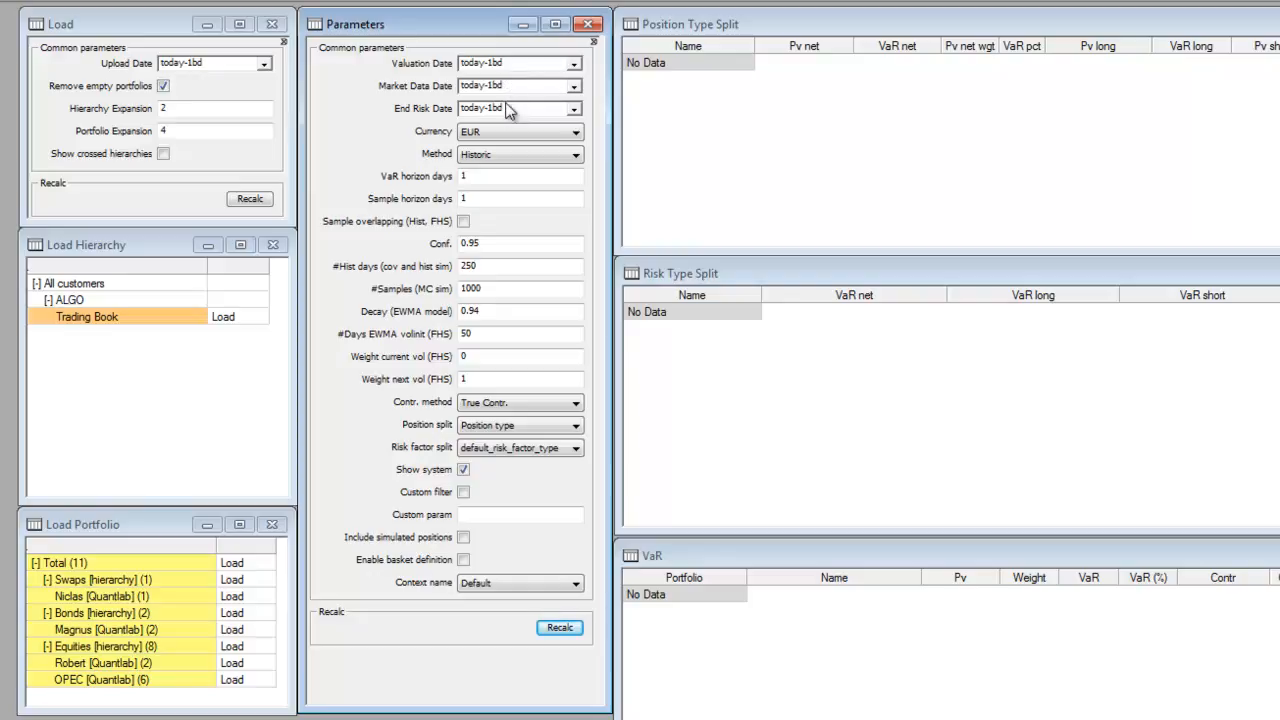
click(490, 135)
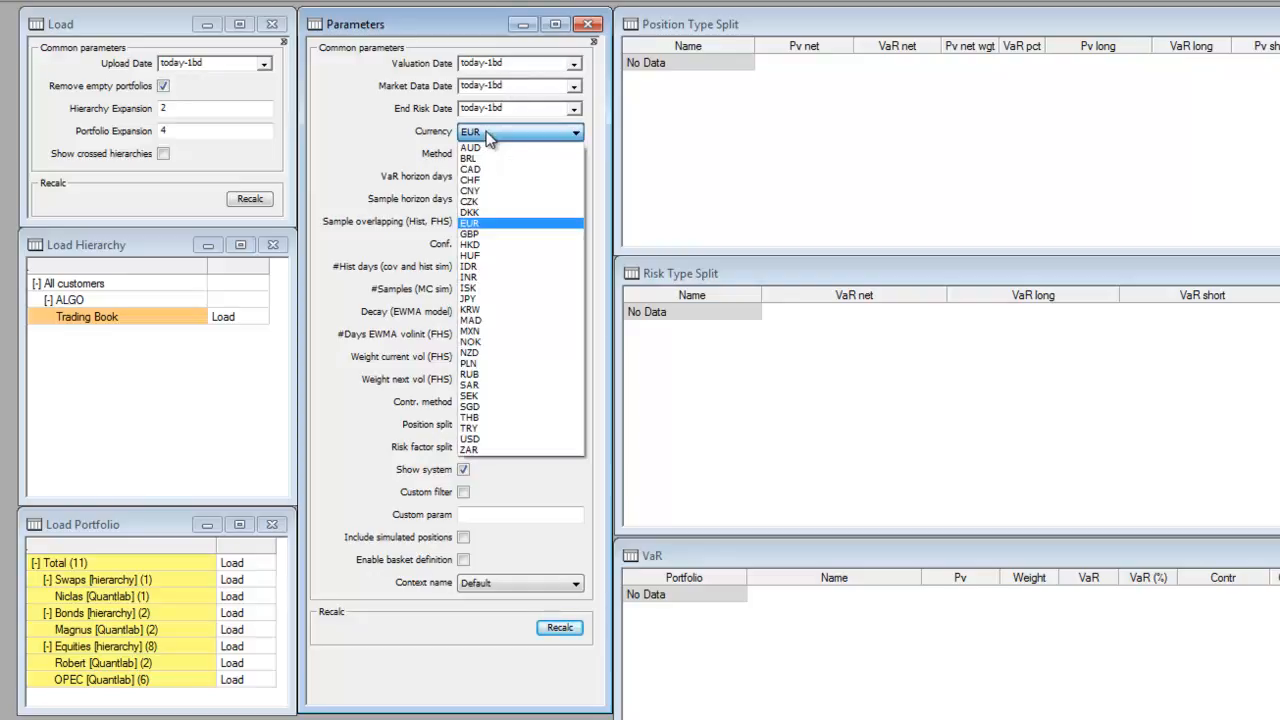
click(488, 135)
click(503, 160)
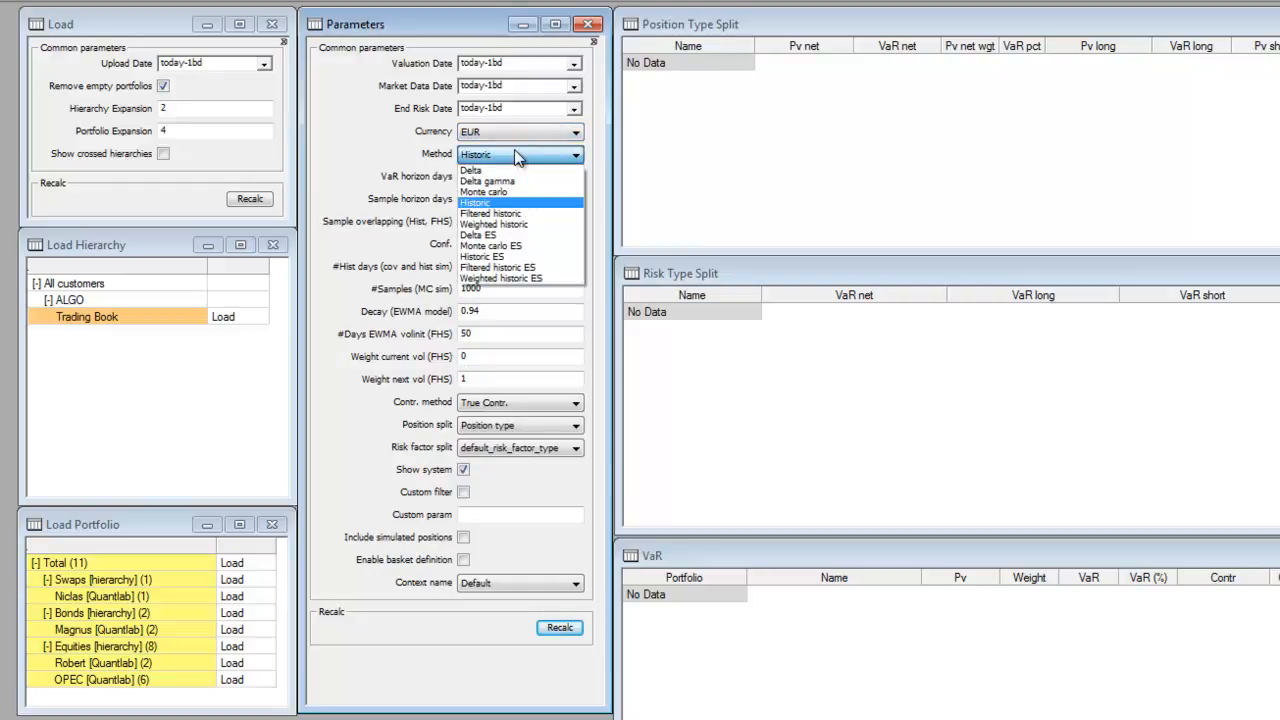
click(538, 205)
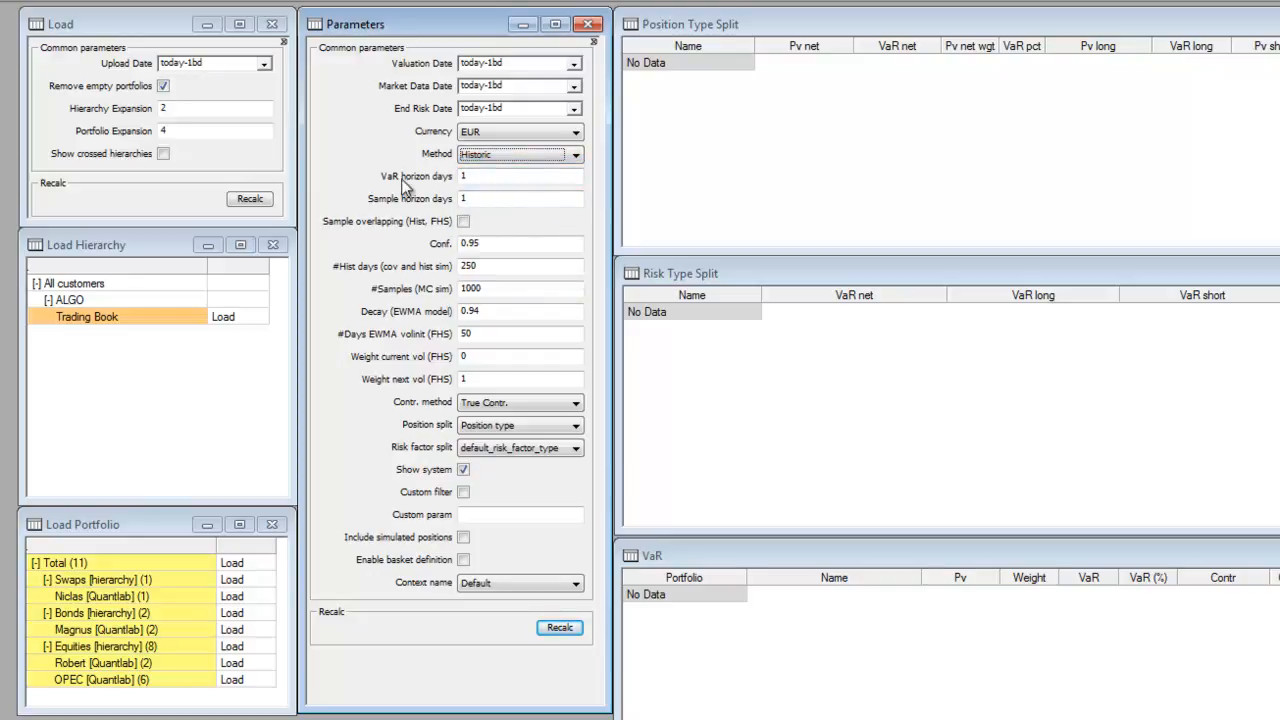
- Try a sample horizon of 2 days with sample overlapping enabled, and reset the sample horizon to 1 day
click(473, 176)
click(481, 203)
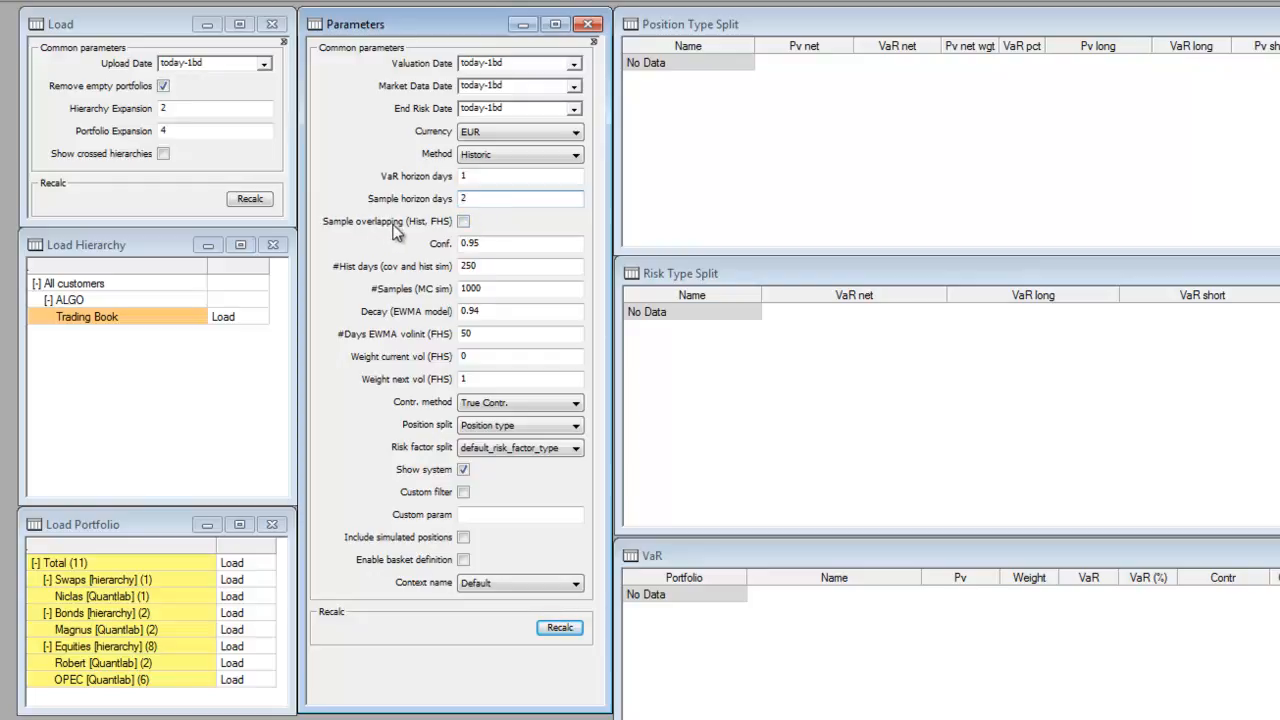
click(465, 222)
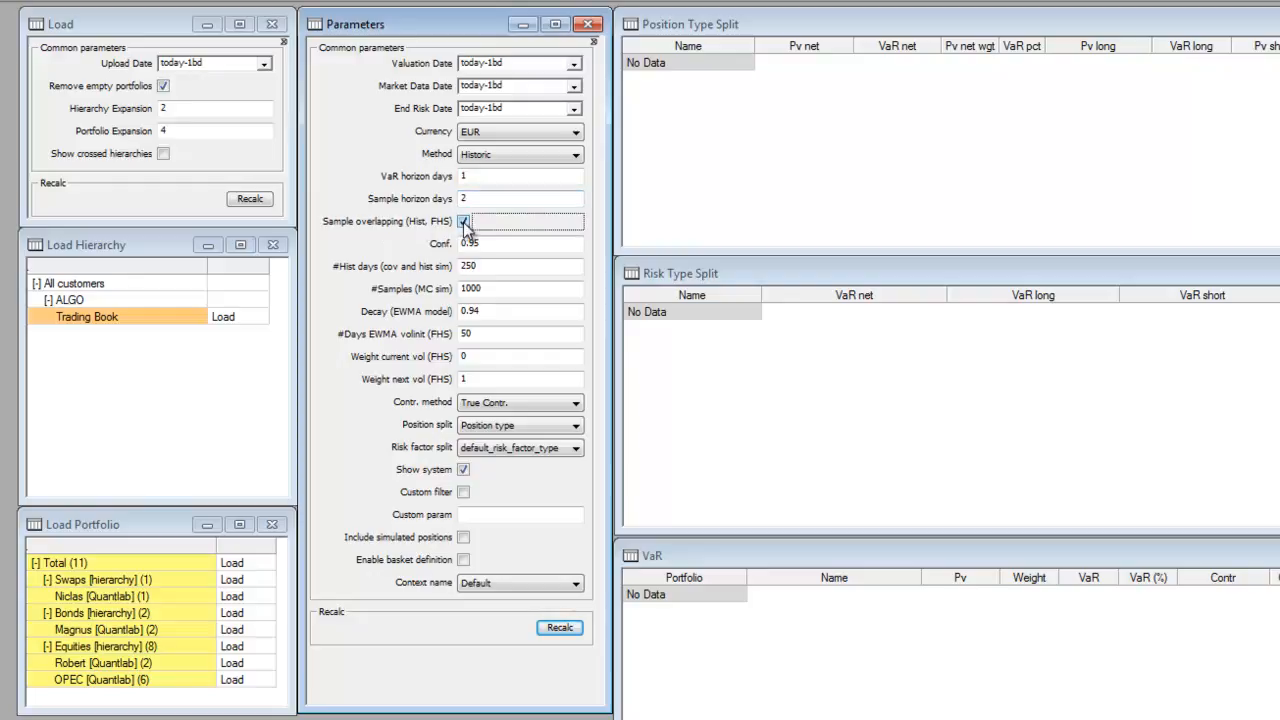
click(464, 221)
click(478, 203)
text(1)
click(470, 222)
- Set the confidence level to 0.99 with sample overlapping switched off
click(488, 248)
click(464, 221)
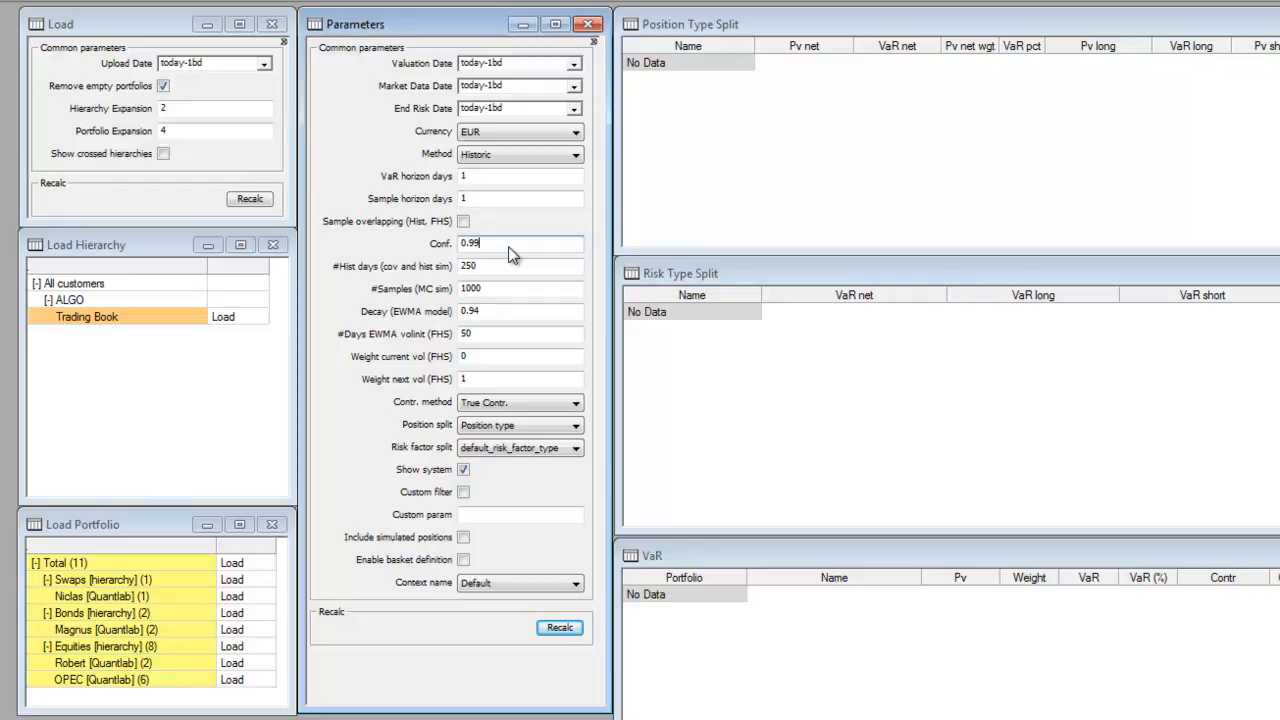
click(490, 272)
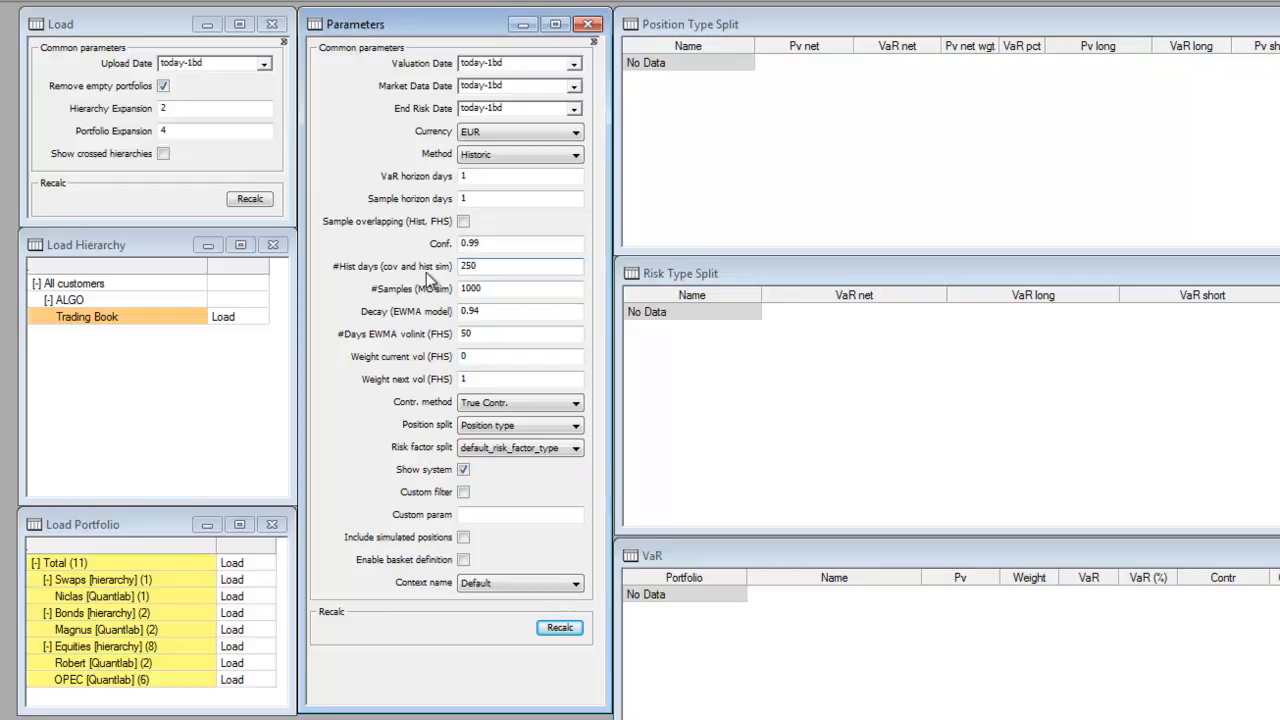
click(468, 243)
click(471, 265)
- Examine the available position split and risk factor split options, keeping Position type and default_risk_factor_type selected
click(511, 427)
click(511, 420)
click(511, 420)
click(511, 421)
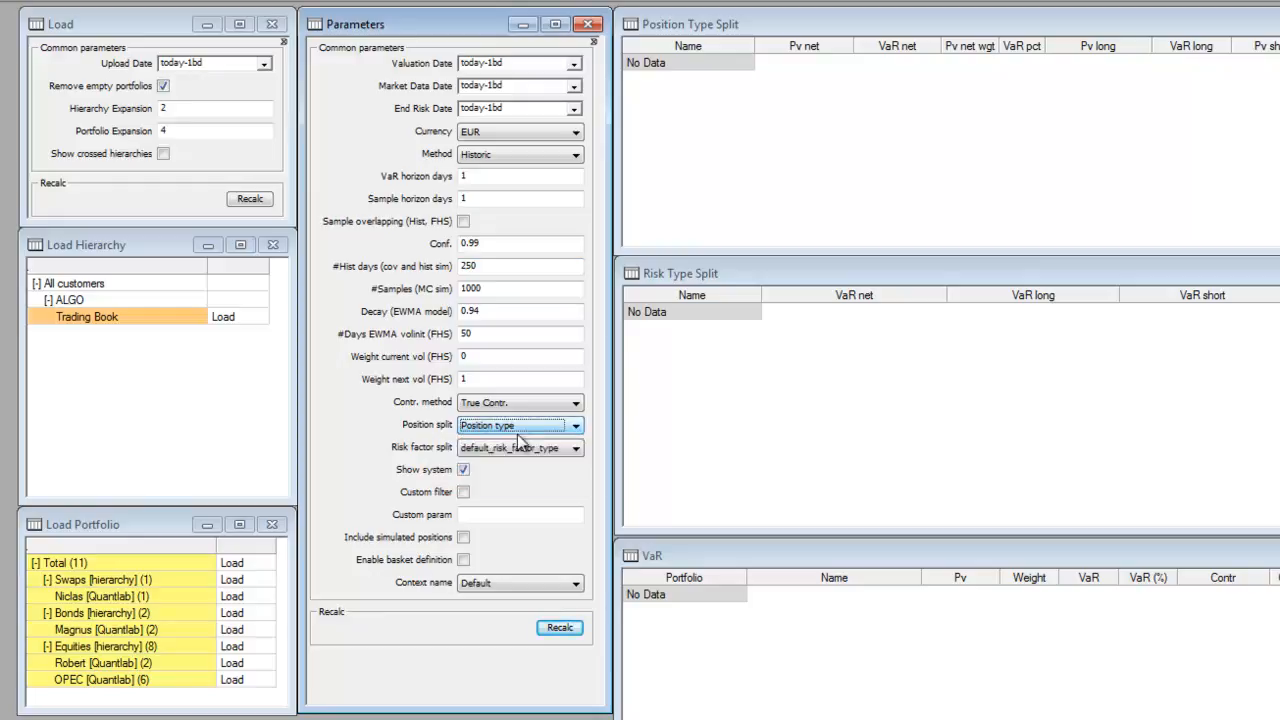
click(515, 430)
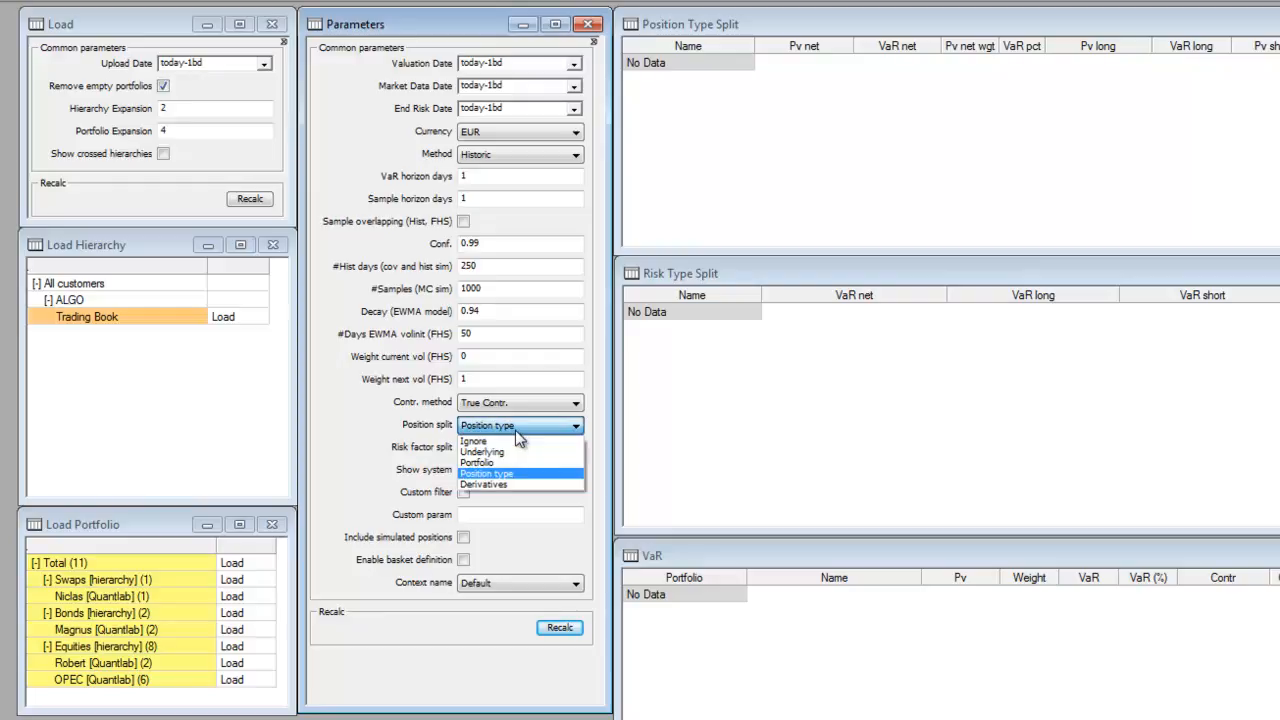
click(515, 430)
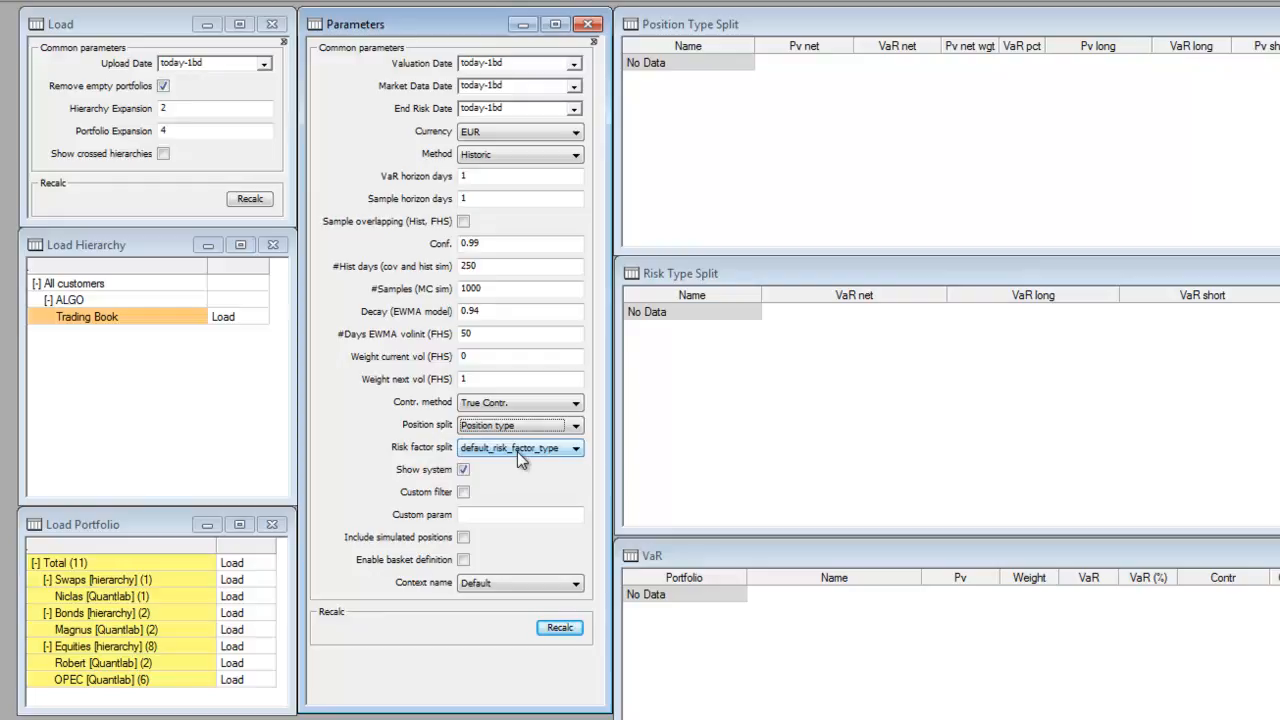
click(517, 451)
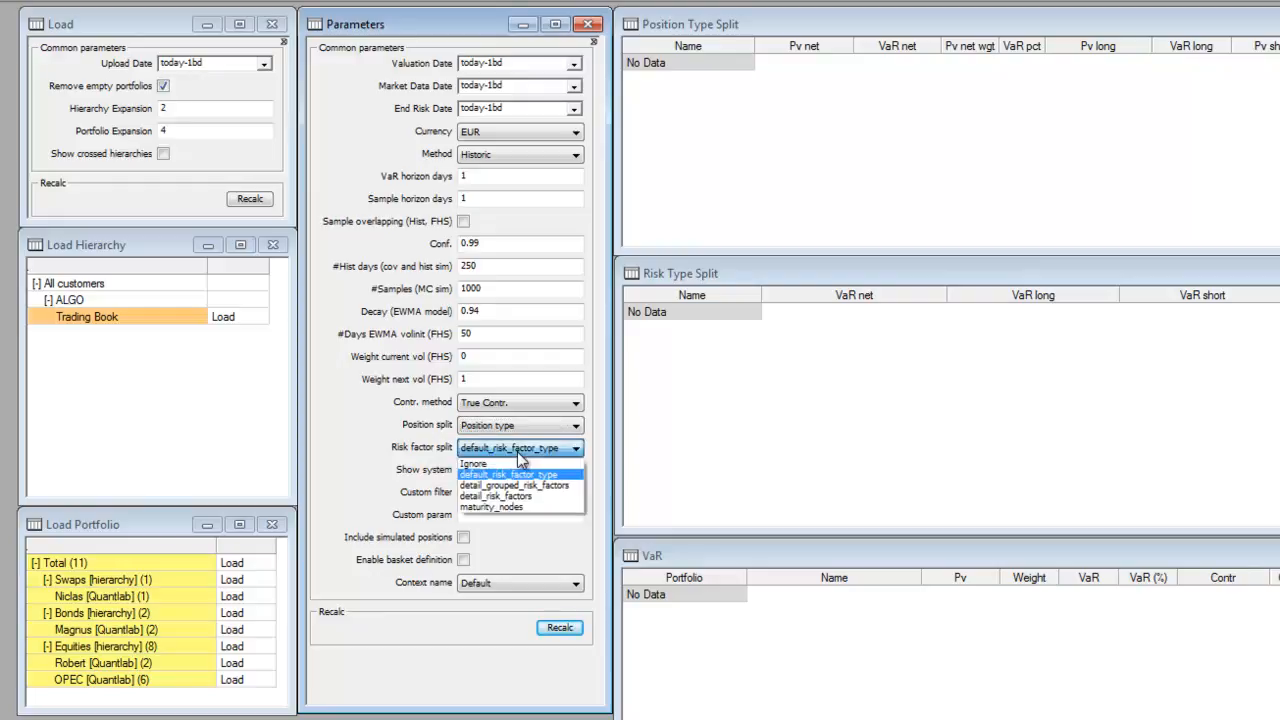
click(517, 451)
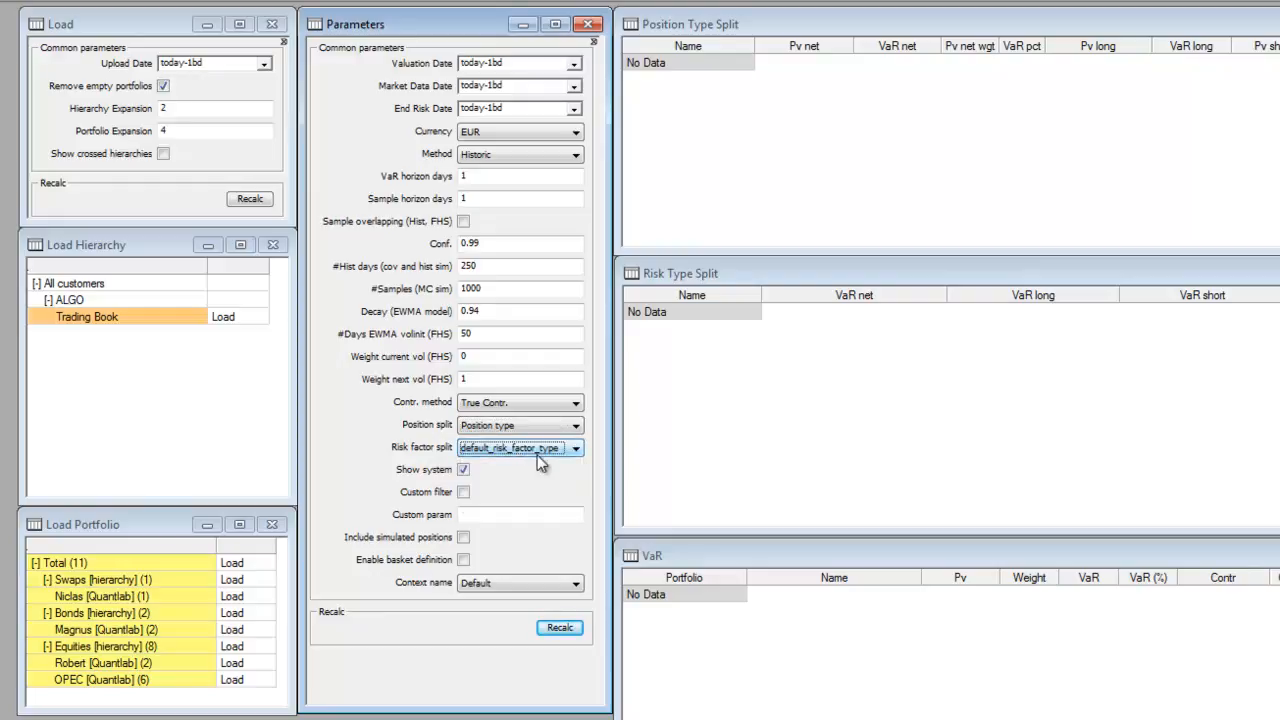
- Recalculate the risk figures with the chosen parameters and activate the VaR results table
click(550, 630)
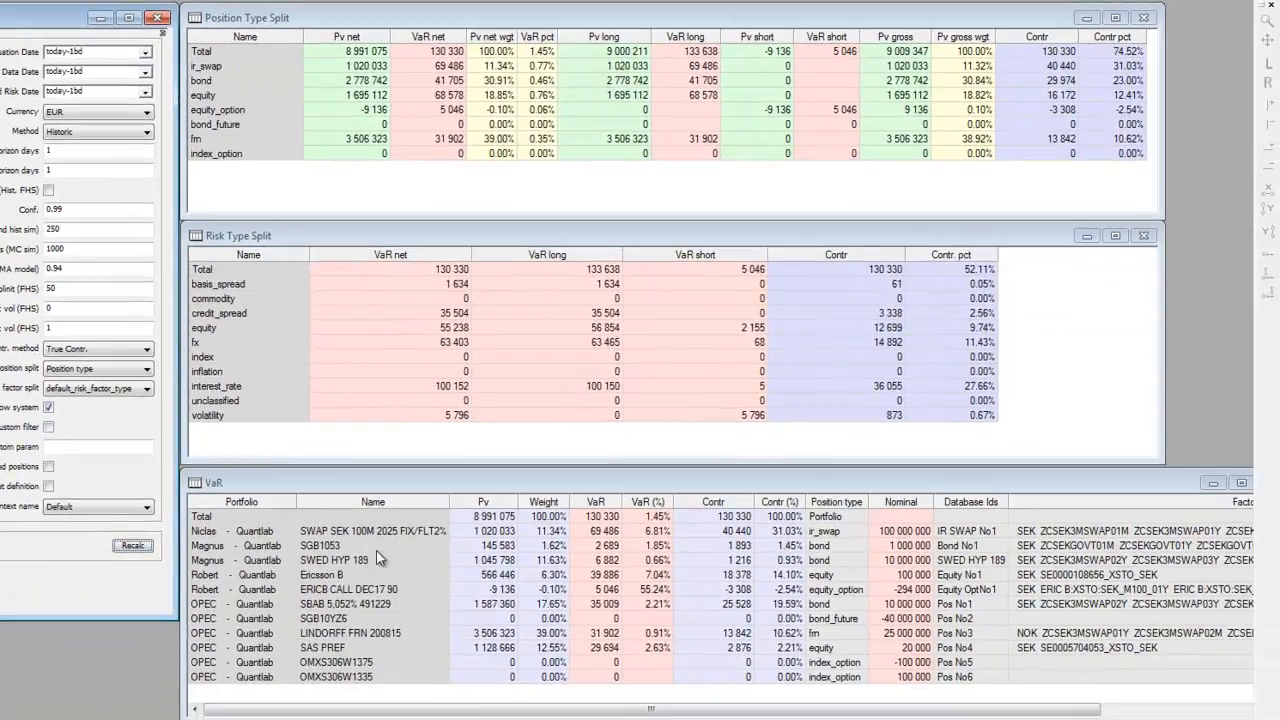
mouse_move(305, 481)
mouse_down()
mouse_move(297, 467)
mouse_move(302, 480)
mouse_up()
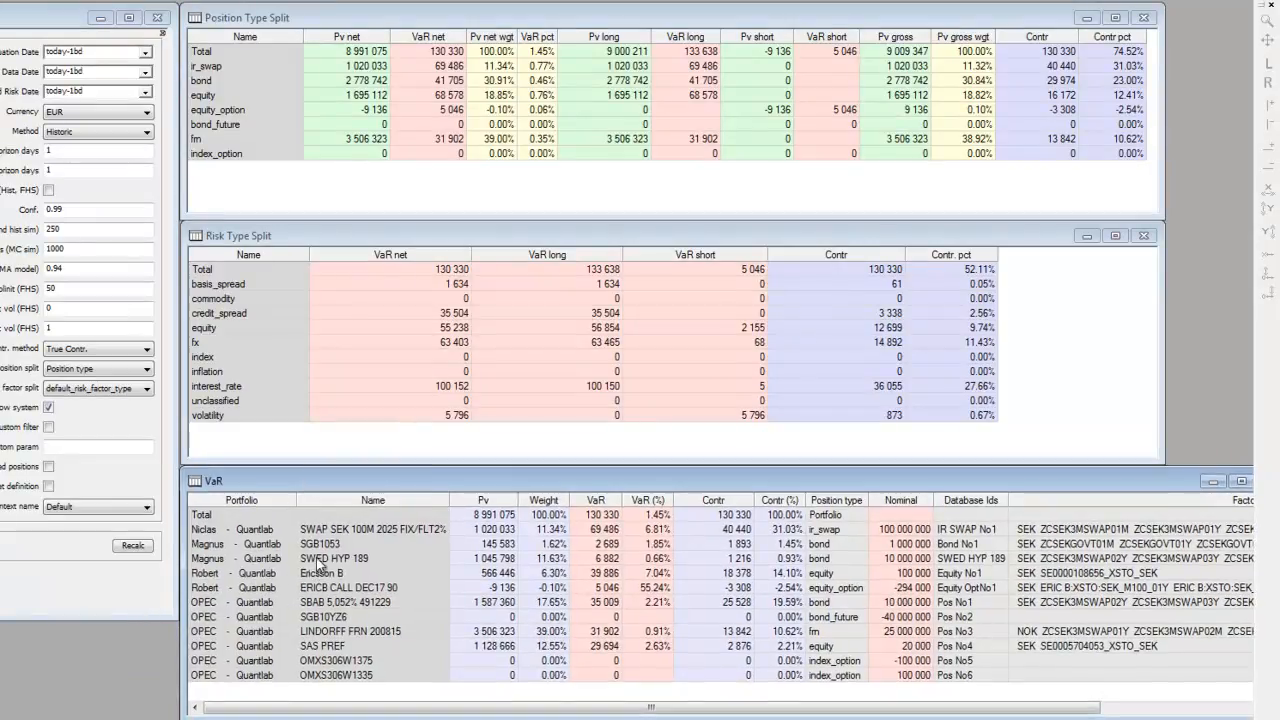
- Examine the individual instruments in the VaR table, from the SEK swap through the SBAB bond
click(370, 537)
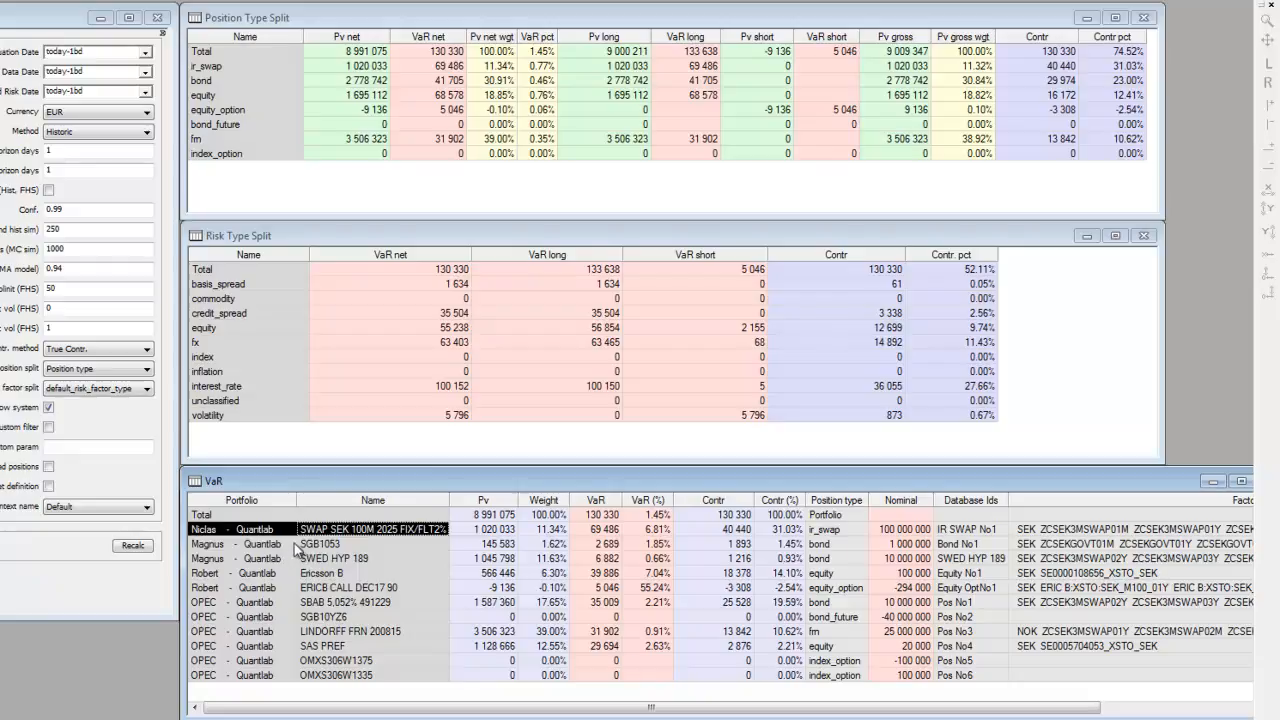
click(412, 531)
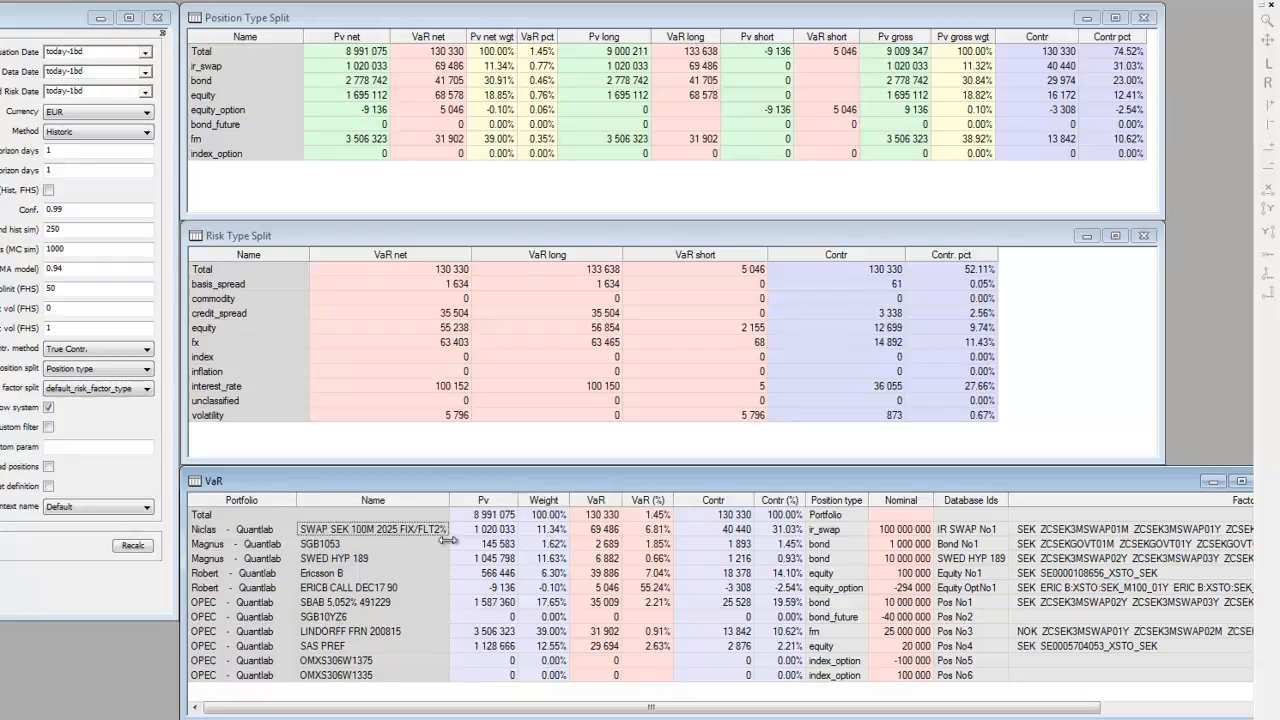
click(367, 535)
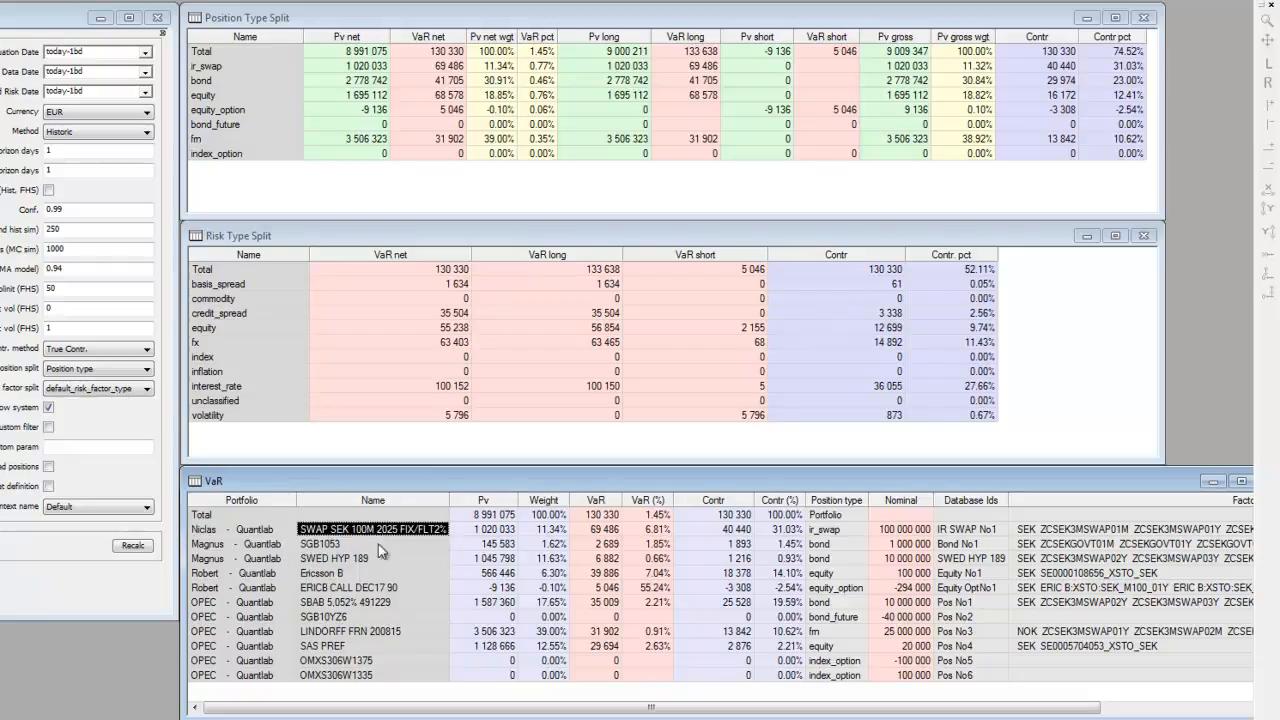
click(378, 545)
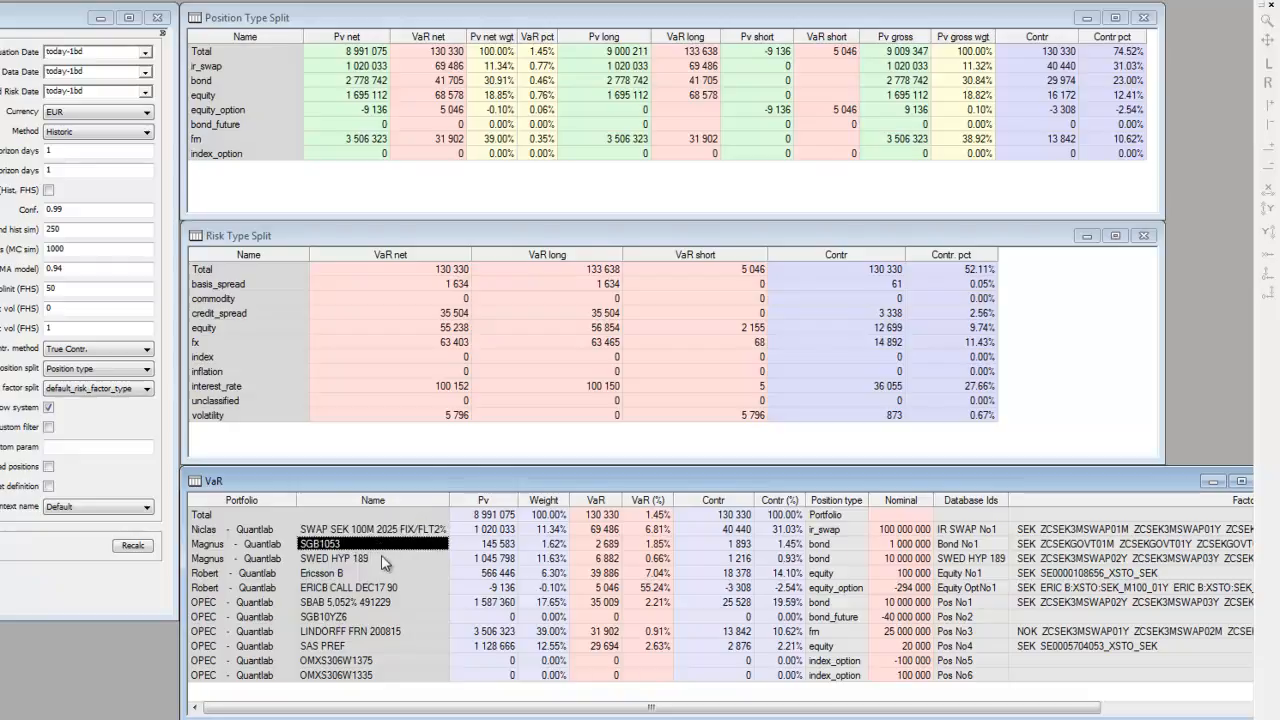
click(370, 558)
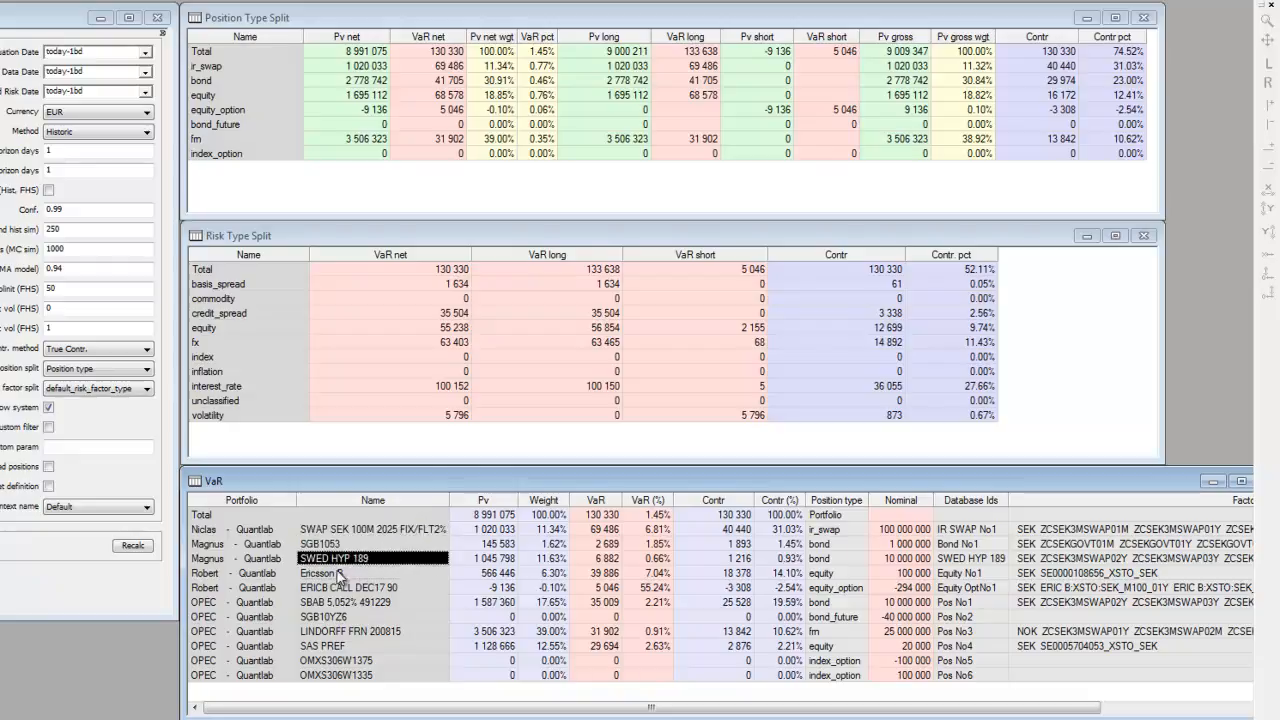
click(349, 574)
click(352, 589)
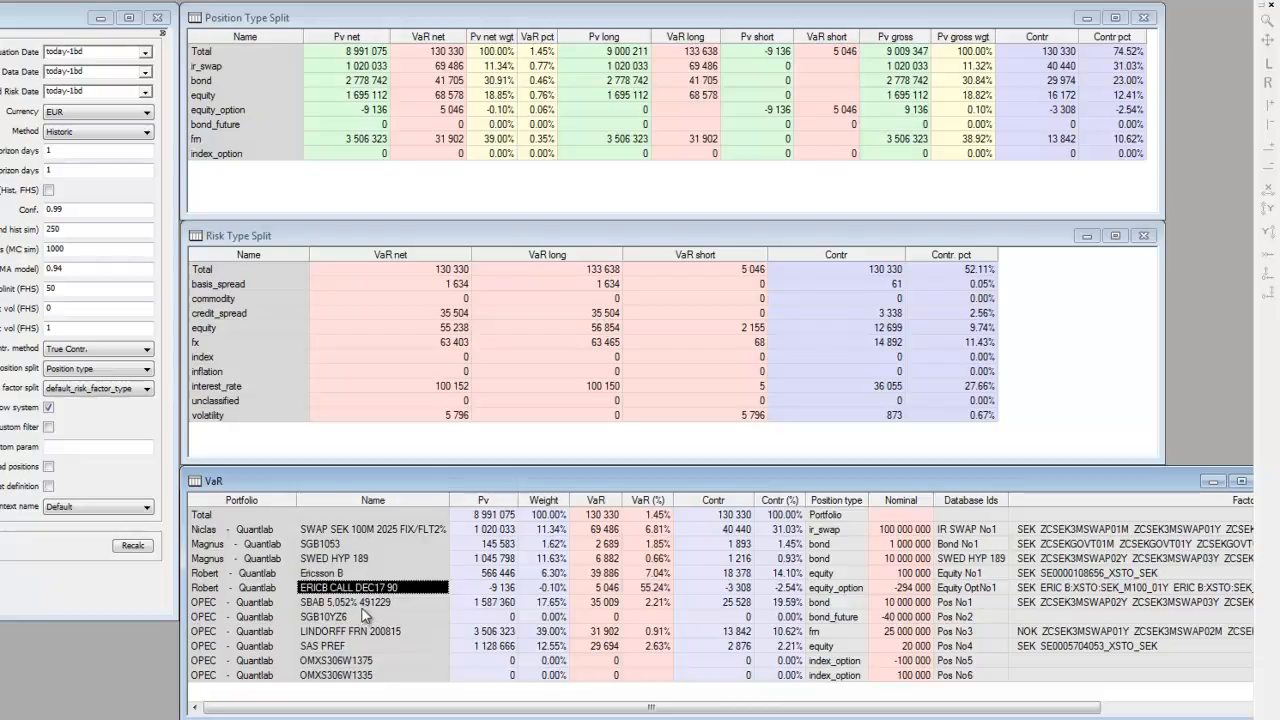
click(349, 604)
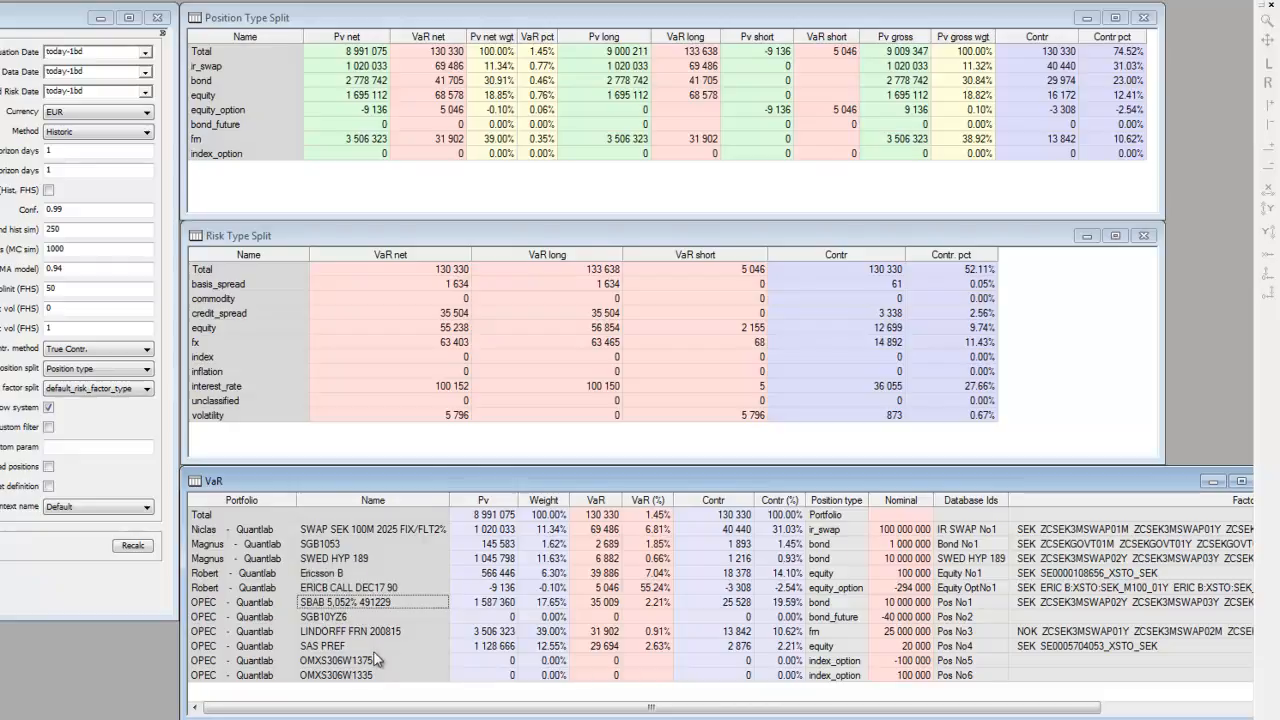
- Examine the present value, weight, VaR, VaR percentage and contribution columns, comparing the swap's standalone VaR with its contribution
drag(495, 515, 515, 588)
drag(545, 529, 555, 588)
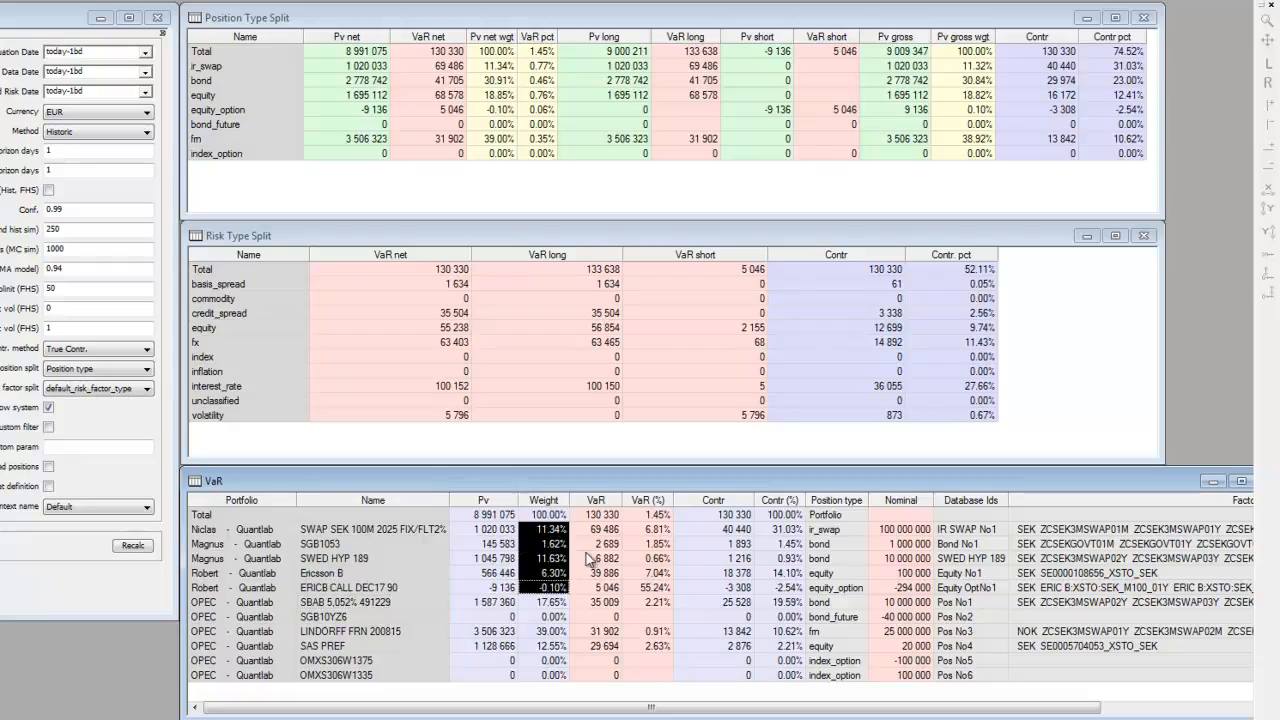
drag(592, 526, 592, 584)
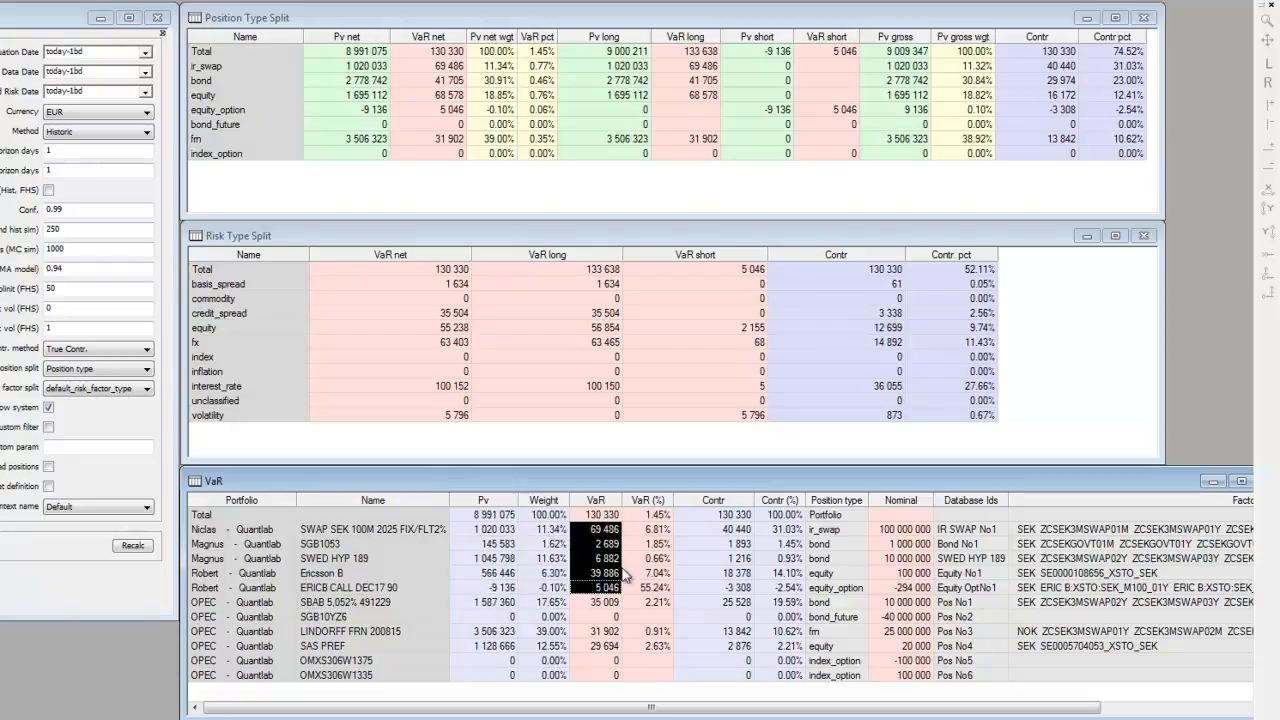
drag(649, 544, 645, 563)
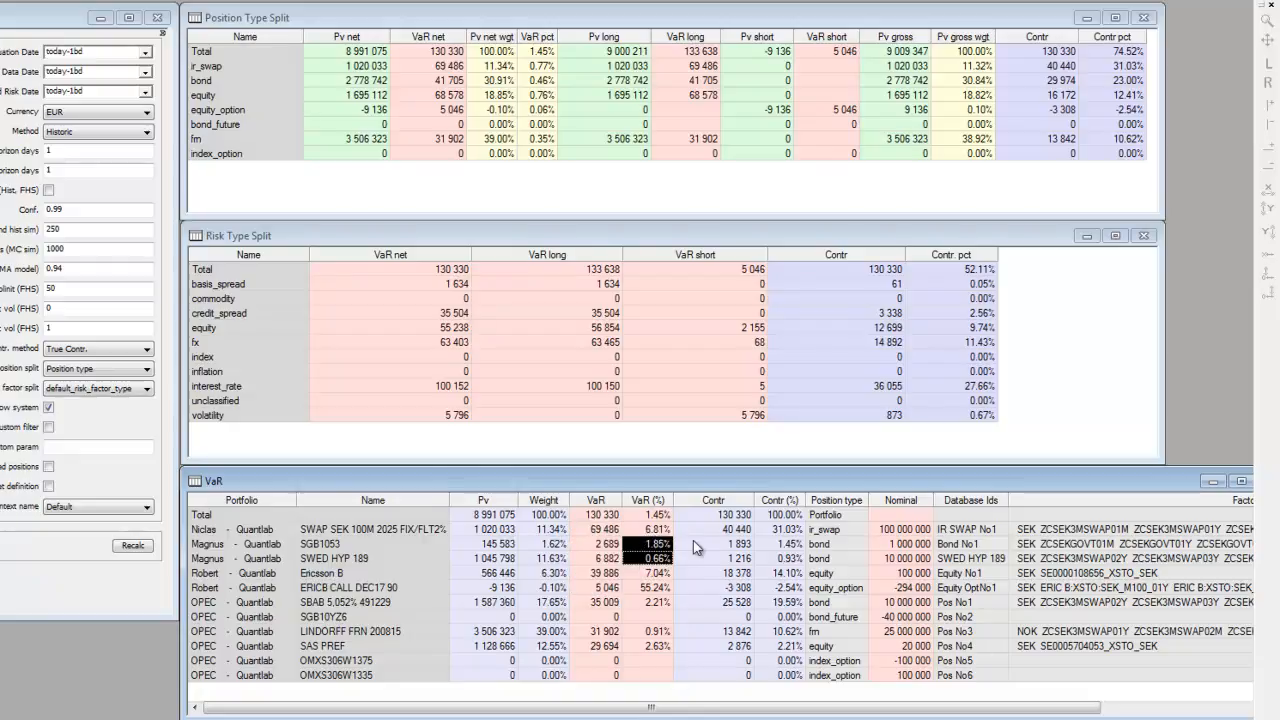
click(730, 544)
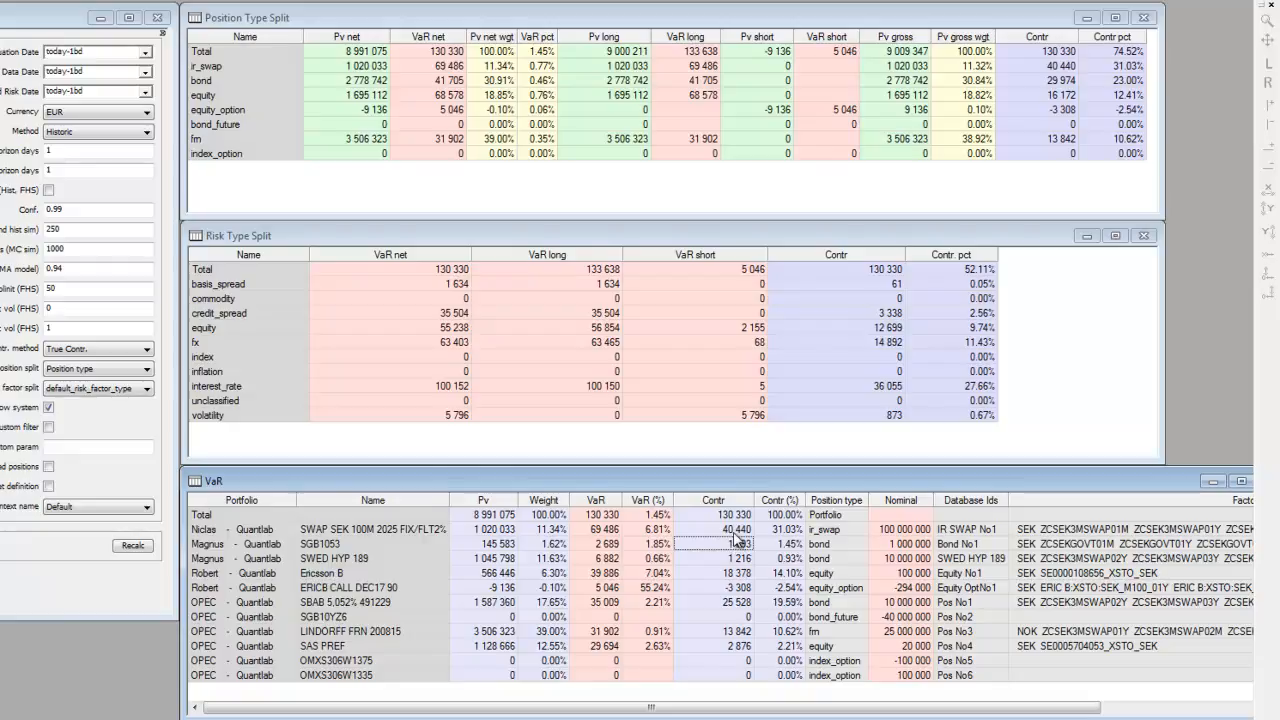
click(734, 530)
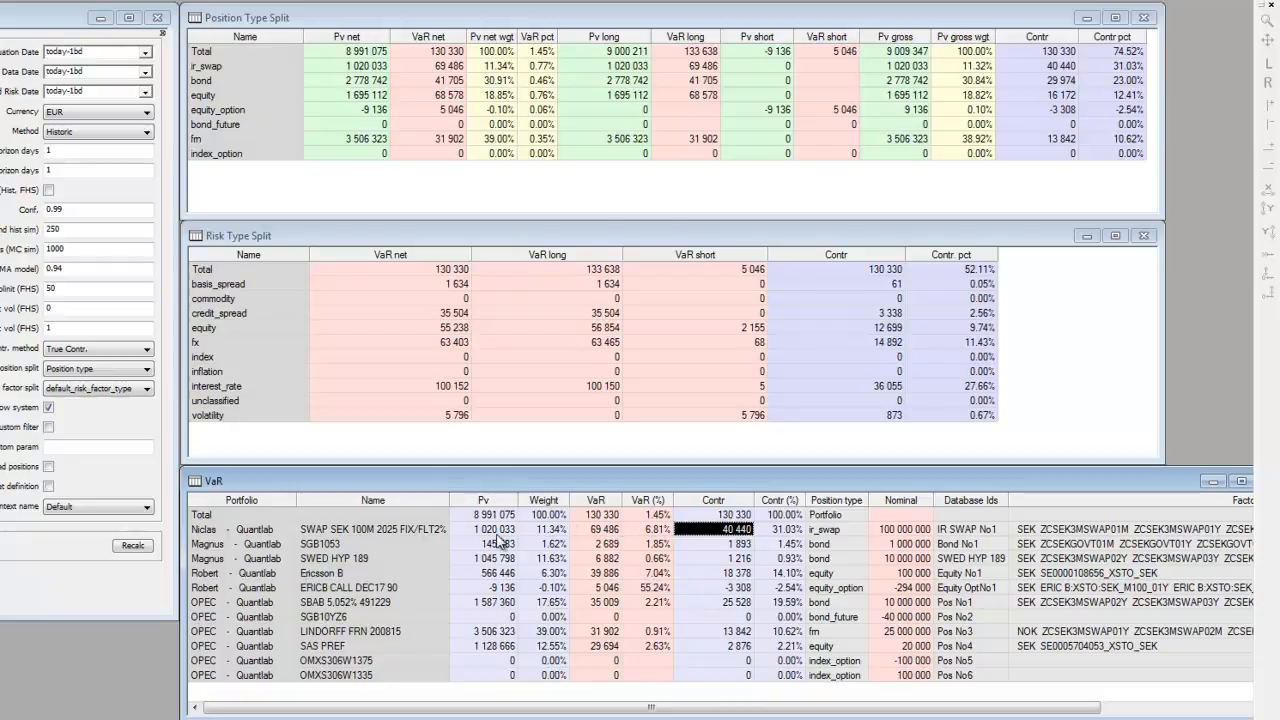
drag(378, 541, 668, 545)
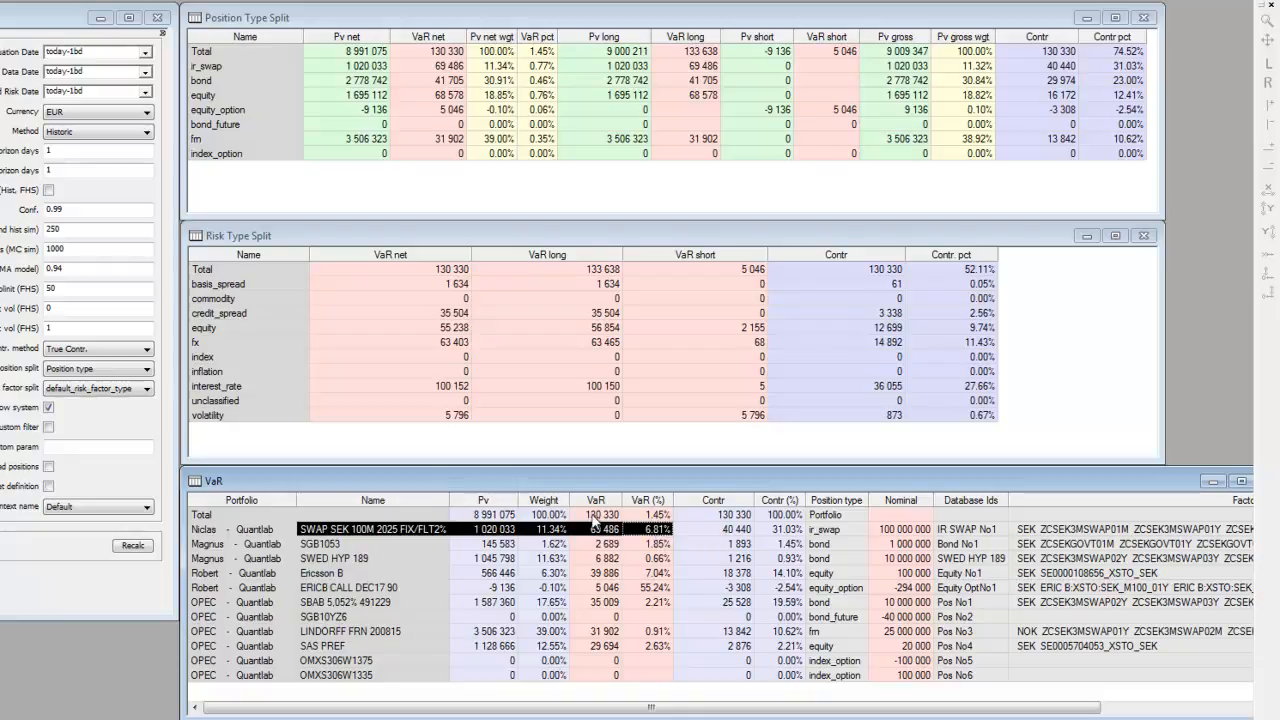
click(712, 530)
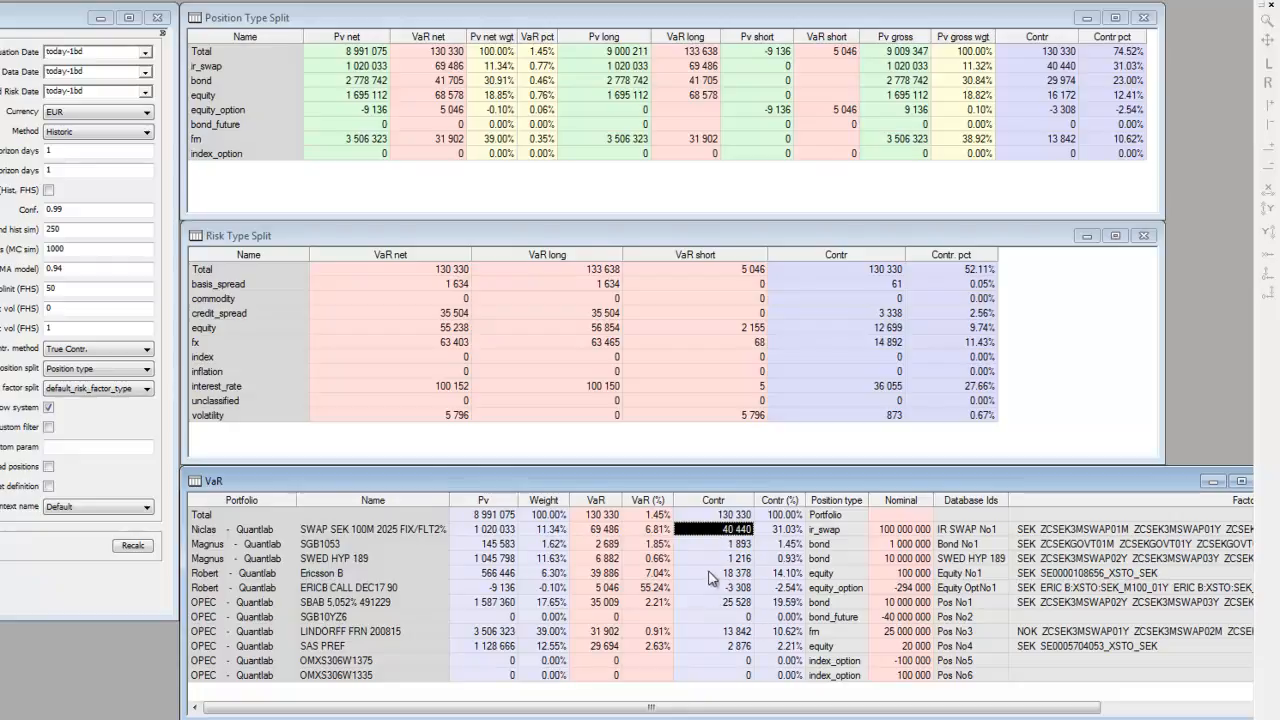
- Sort the positions in the VaR table by VaR from largest to smallest
click(597, 502)
click(597, 502)
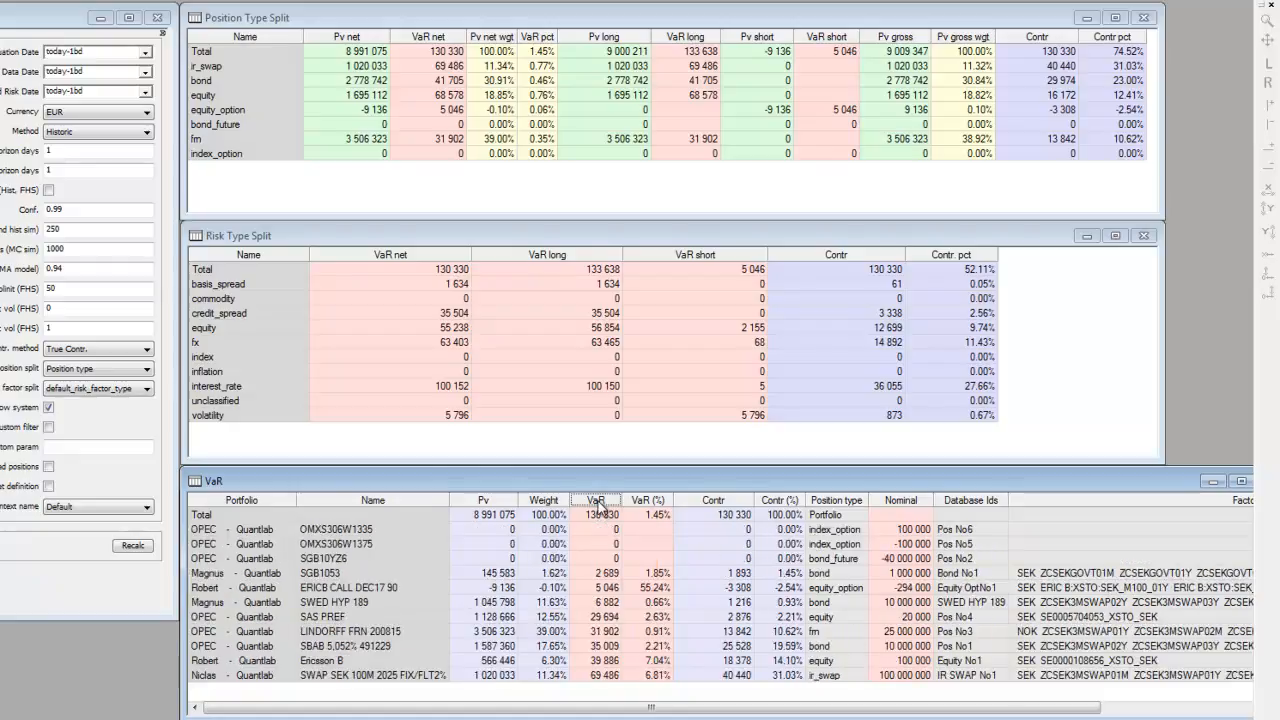
click(597, 504)
click(584, 546)
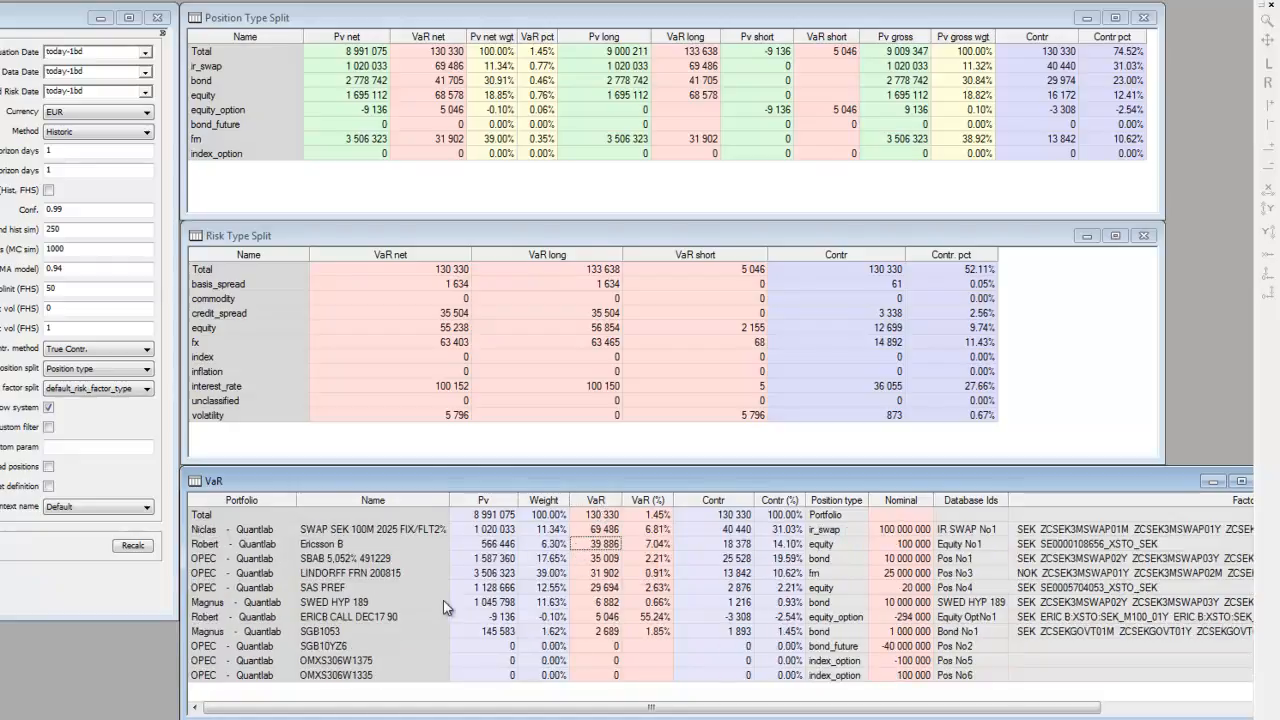
- Review the ranked bond and equity positions in the VaR table together with the portfolio's total VaR
drag(298, 566, 331, 606)
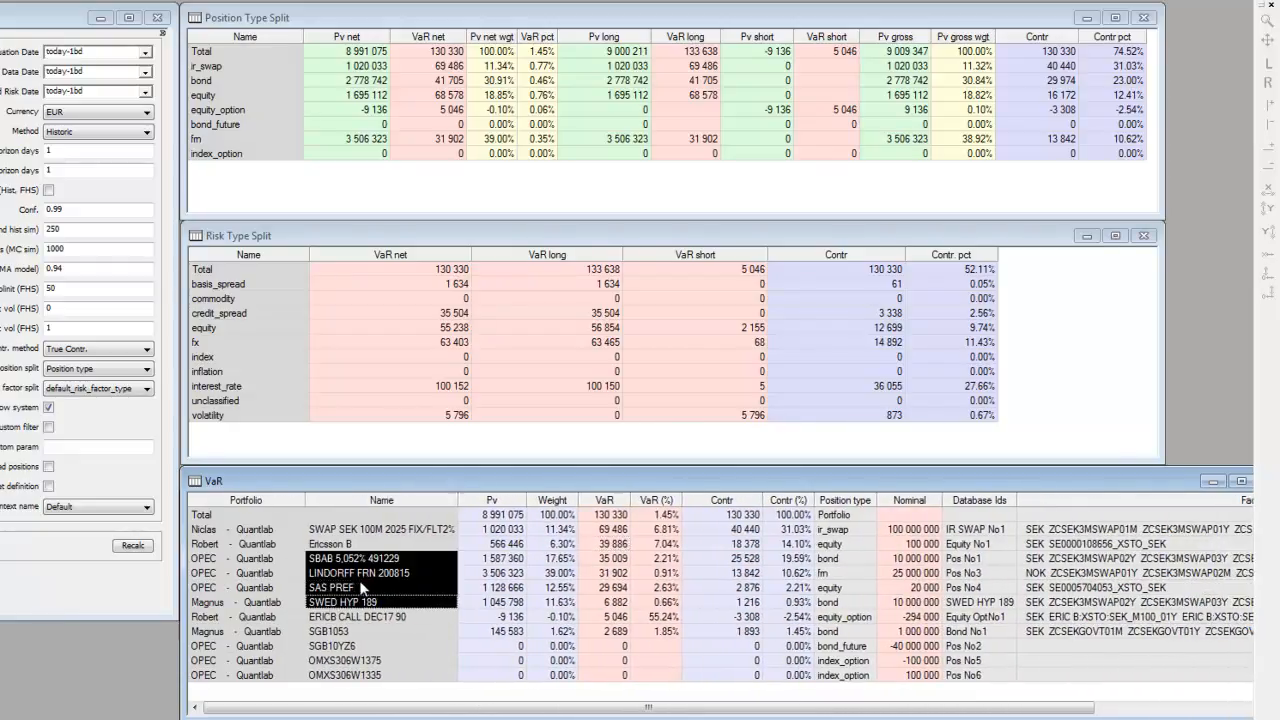
click(603, 516)
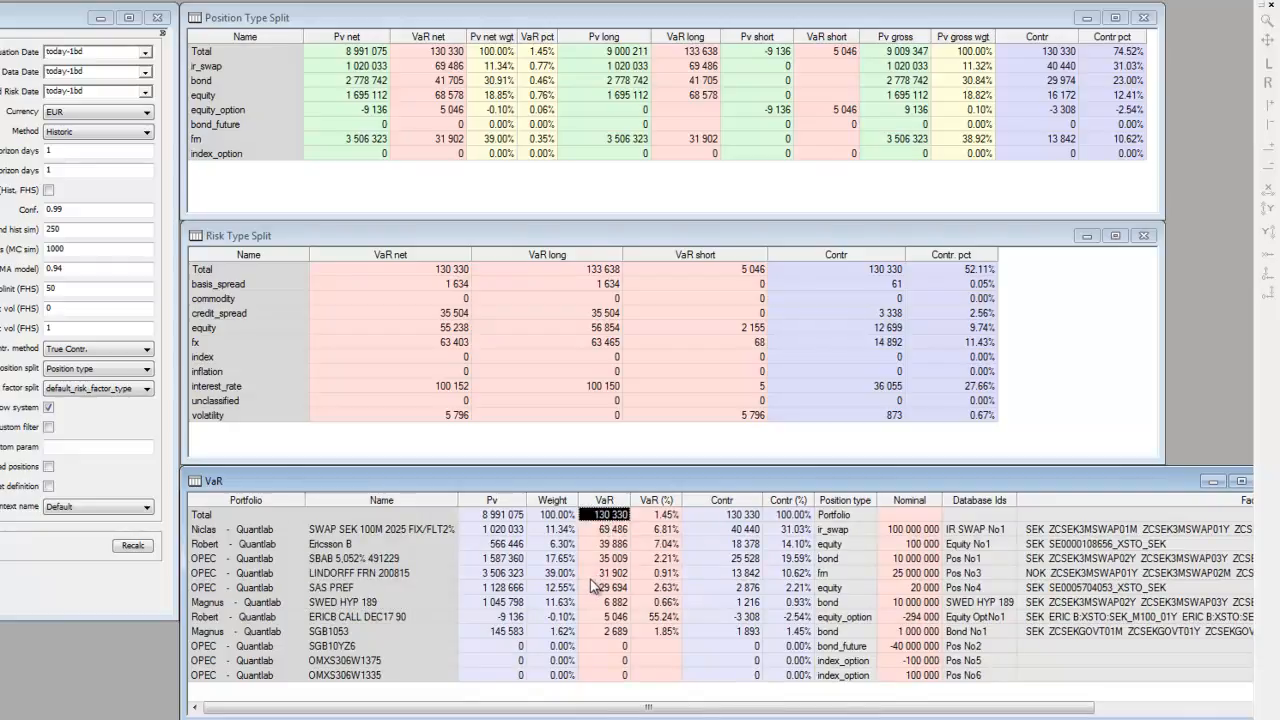
click(403, 361)
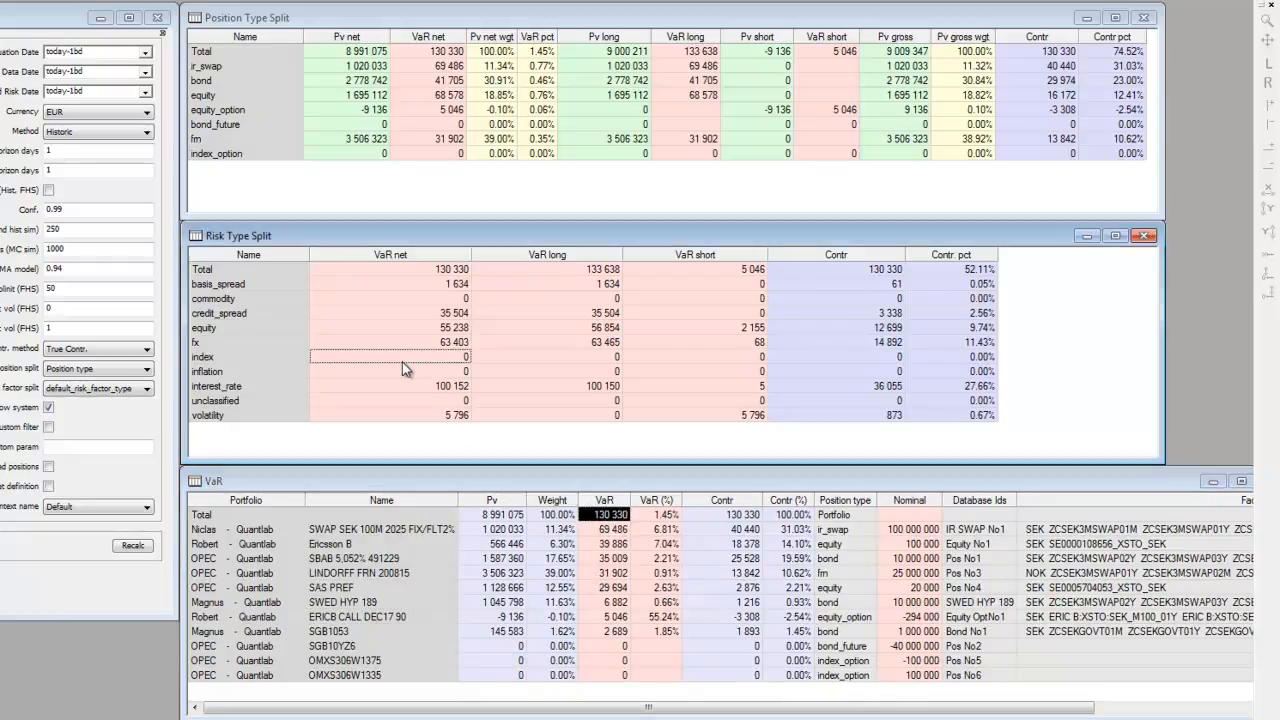
- Examine the Position Type Split by instrument type, comparing the long and short present values with the long and net VaR
click(232, 66)
click(225, 65)
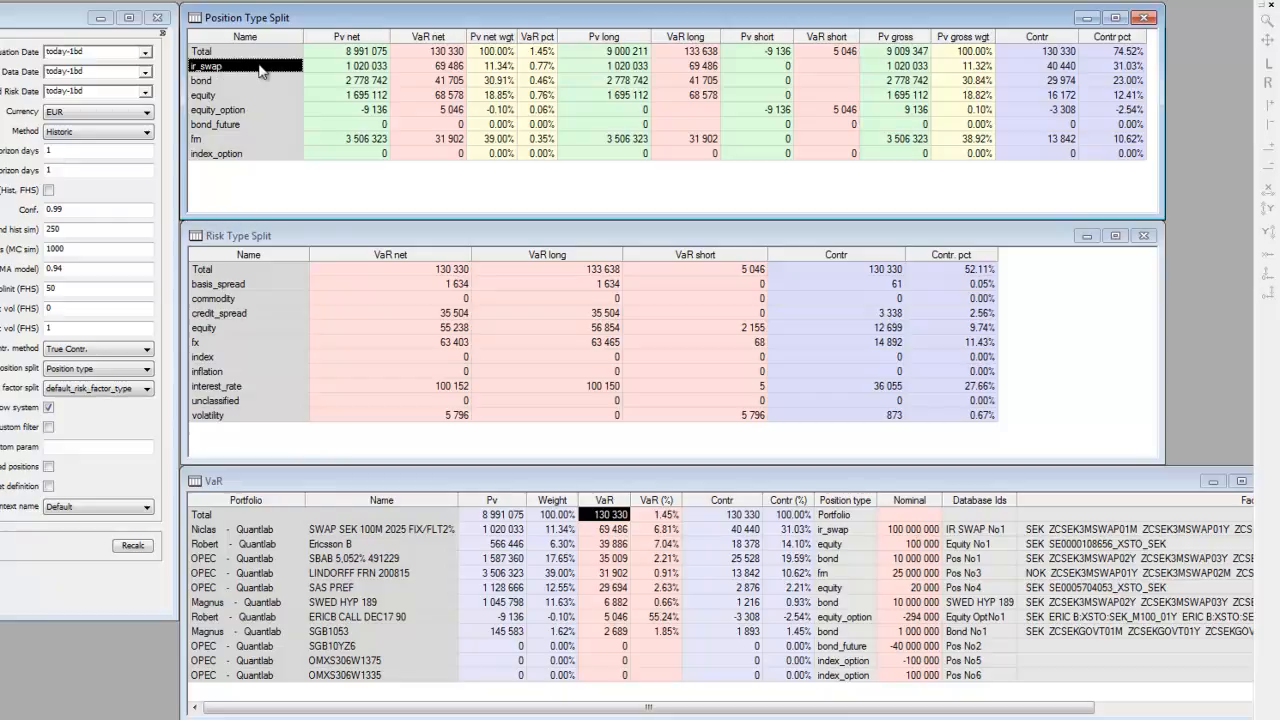
click(232, 95)
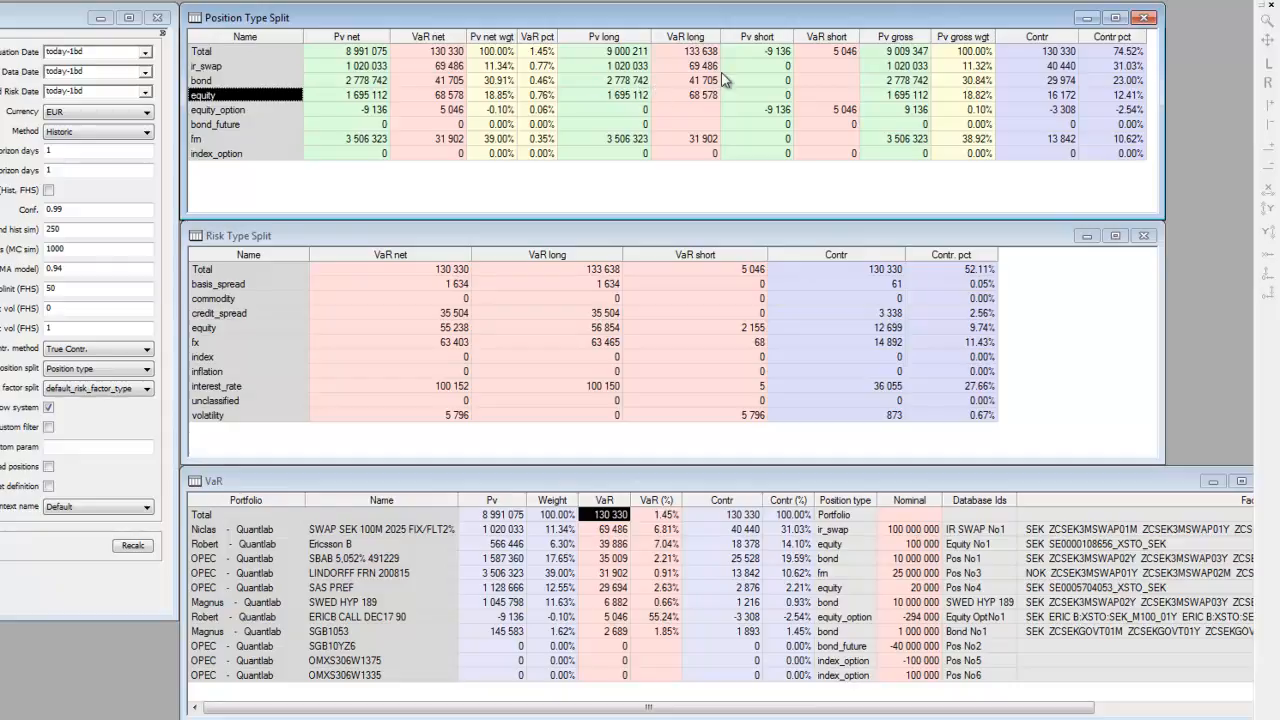
drag(765, 51, 775, 95)
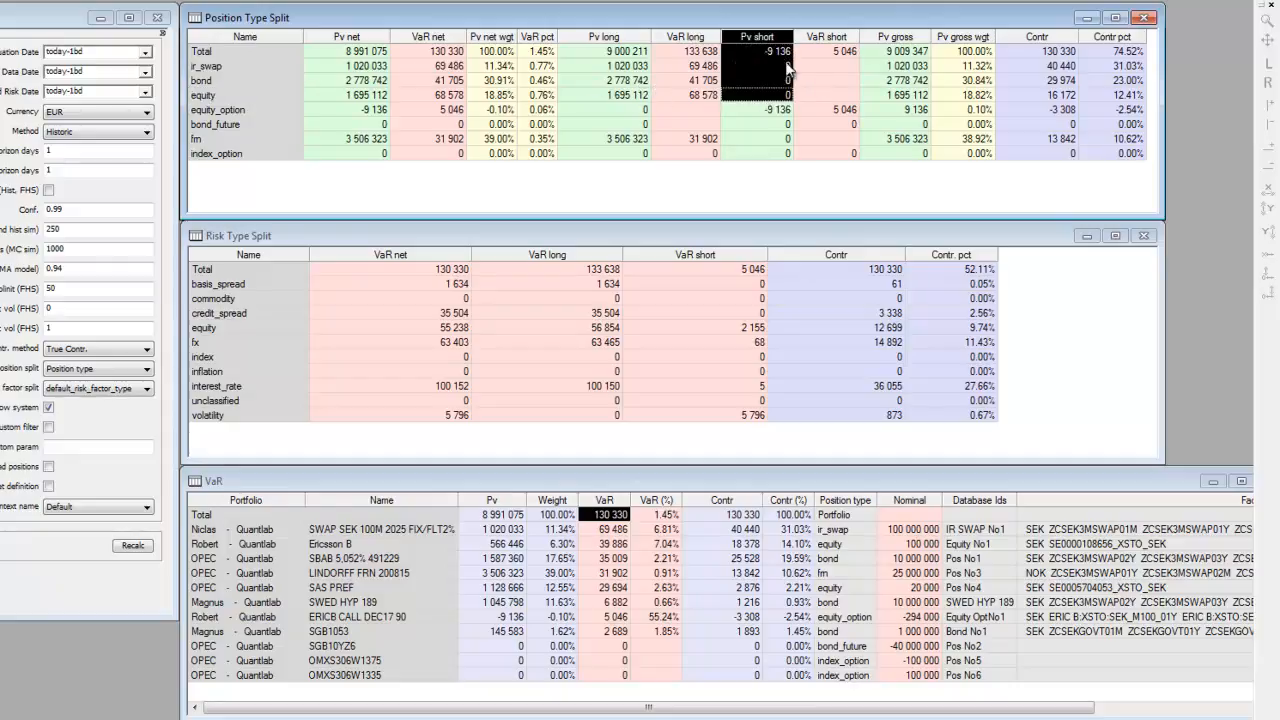
drag(638, 51, 632, 100)
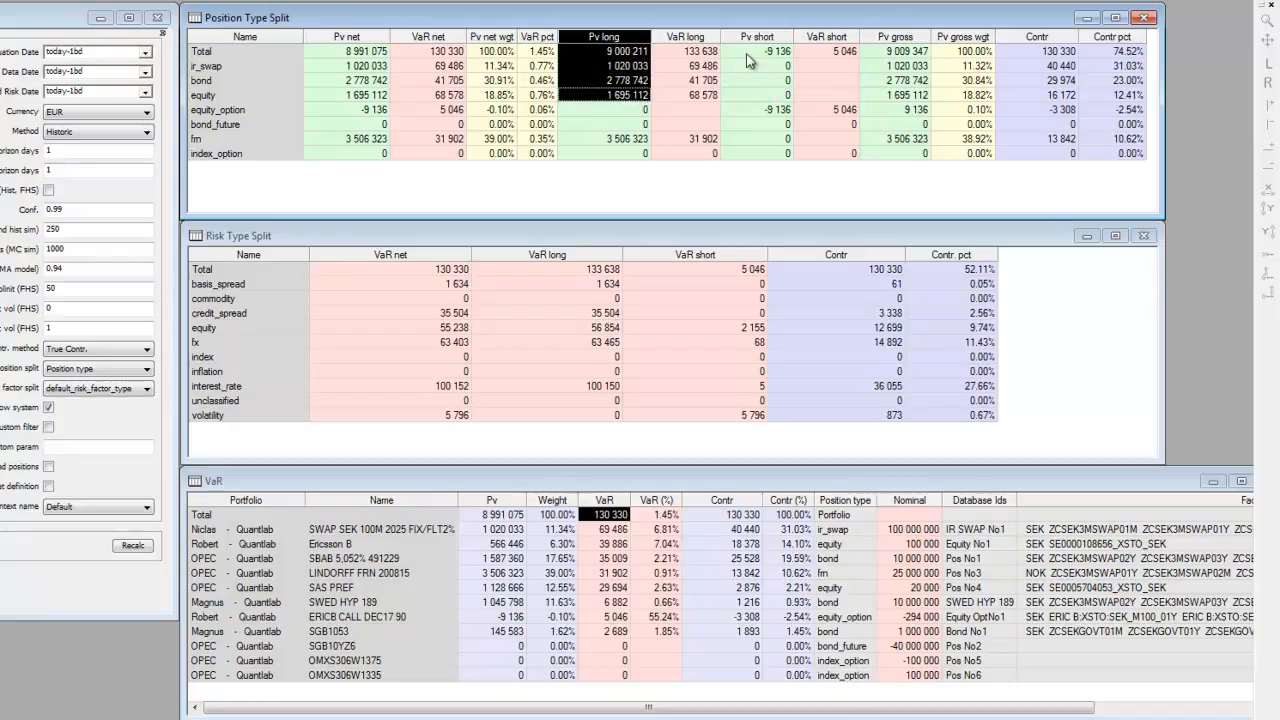
drag(765, 50, 772, 112)
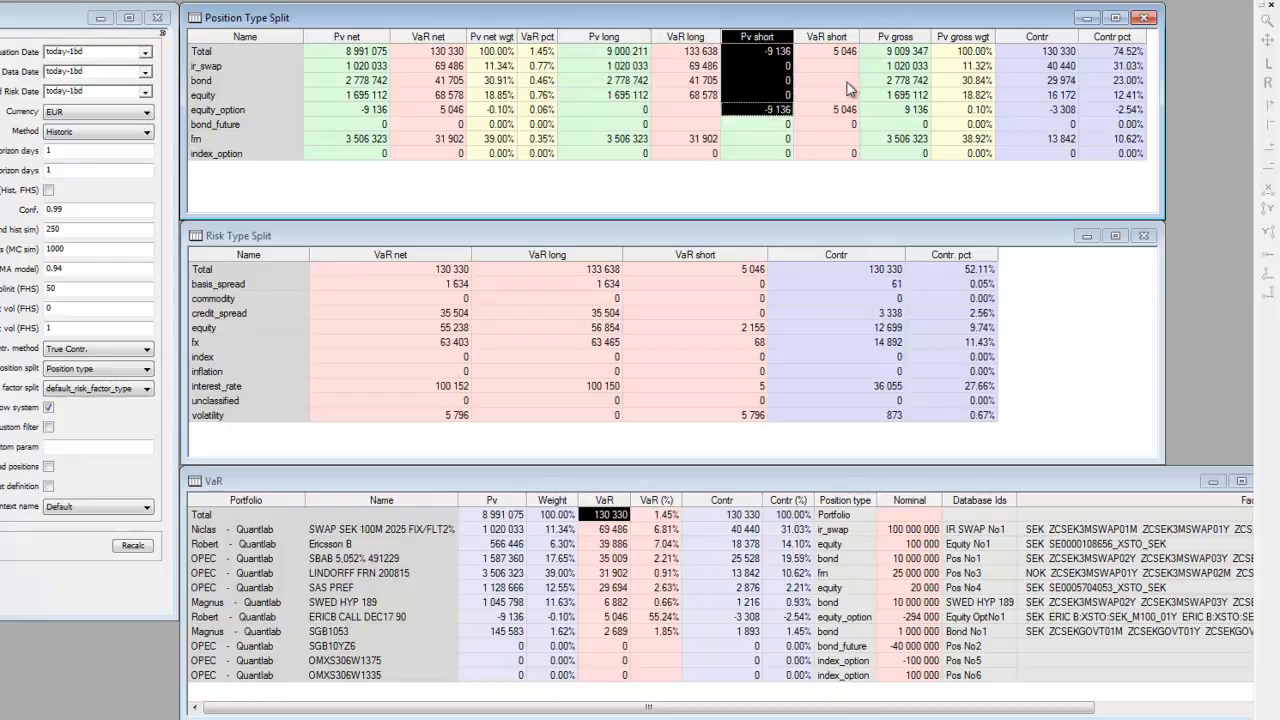
click(700, 66)
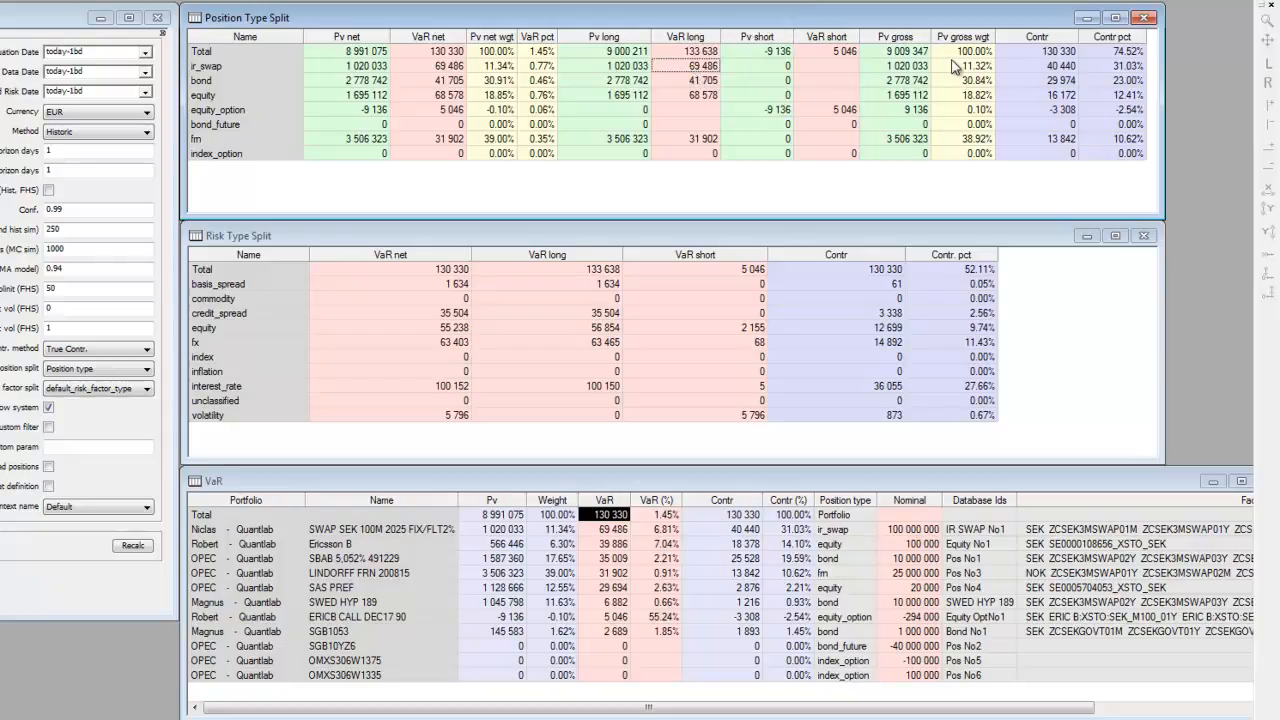
drag(455, 67, 450, 81)
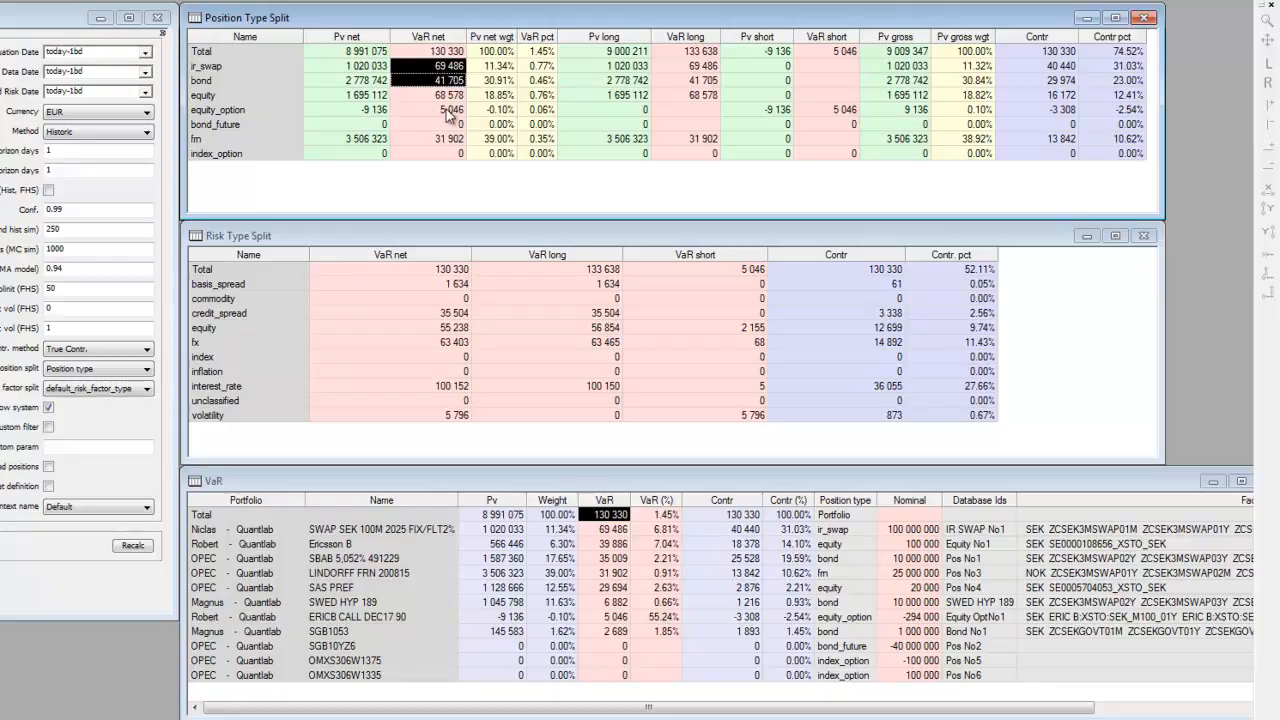
- Sort the Position Type Split by contribution from largest to smallest and inspect the equity option's contribution
click(1050, 40)
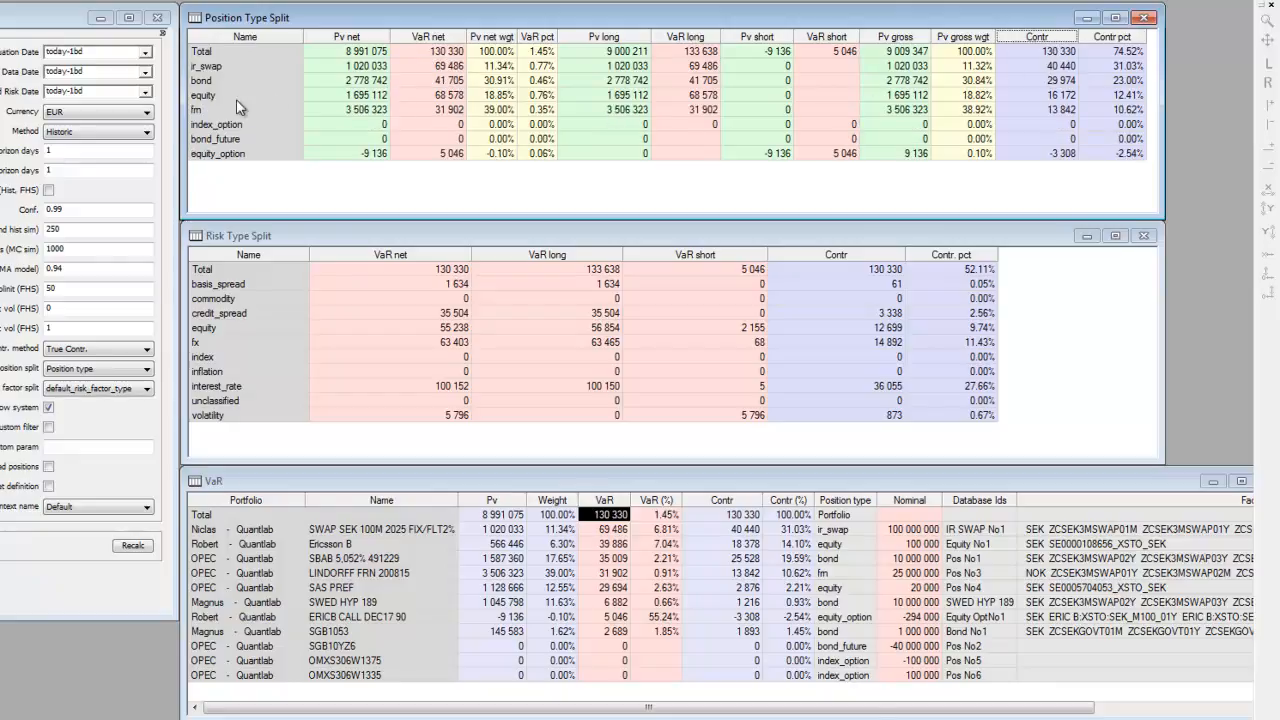
click(270, 153)
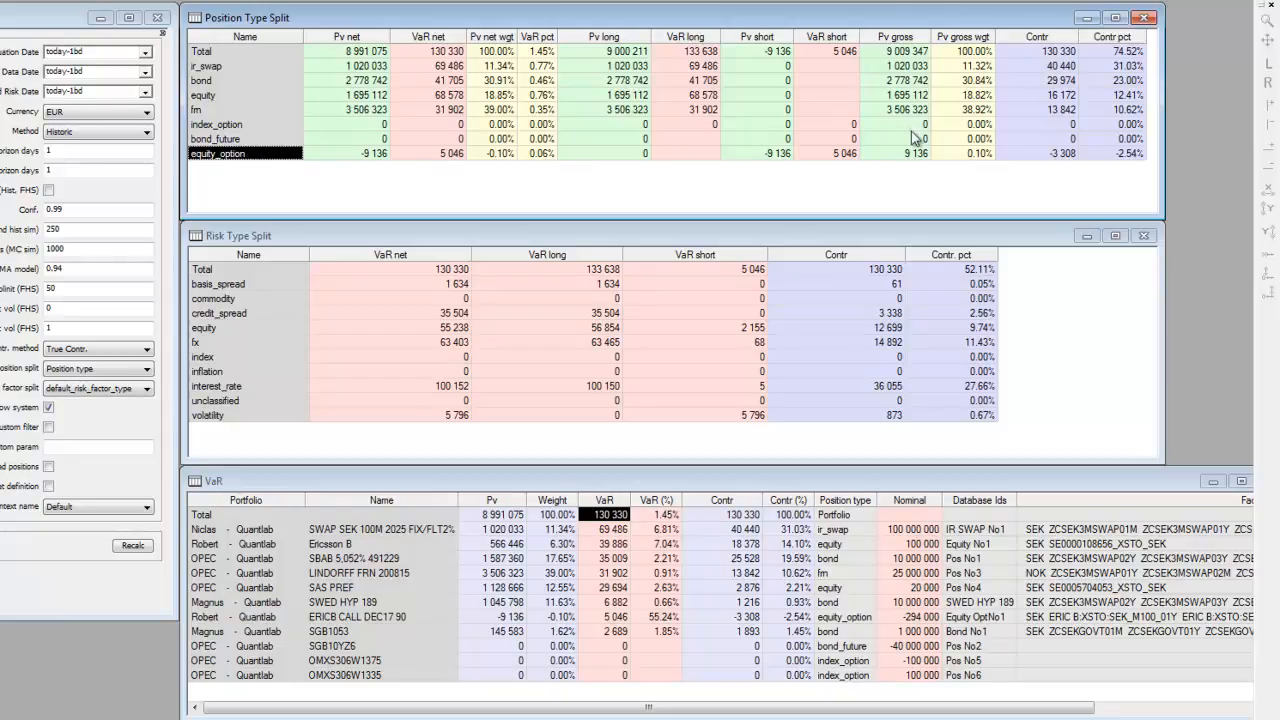
click(1054, 154)
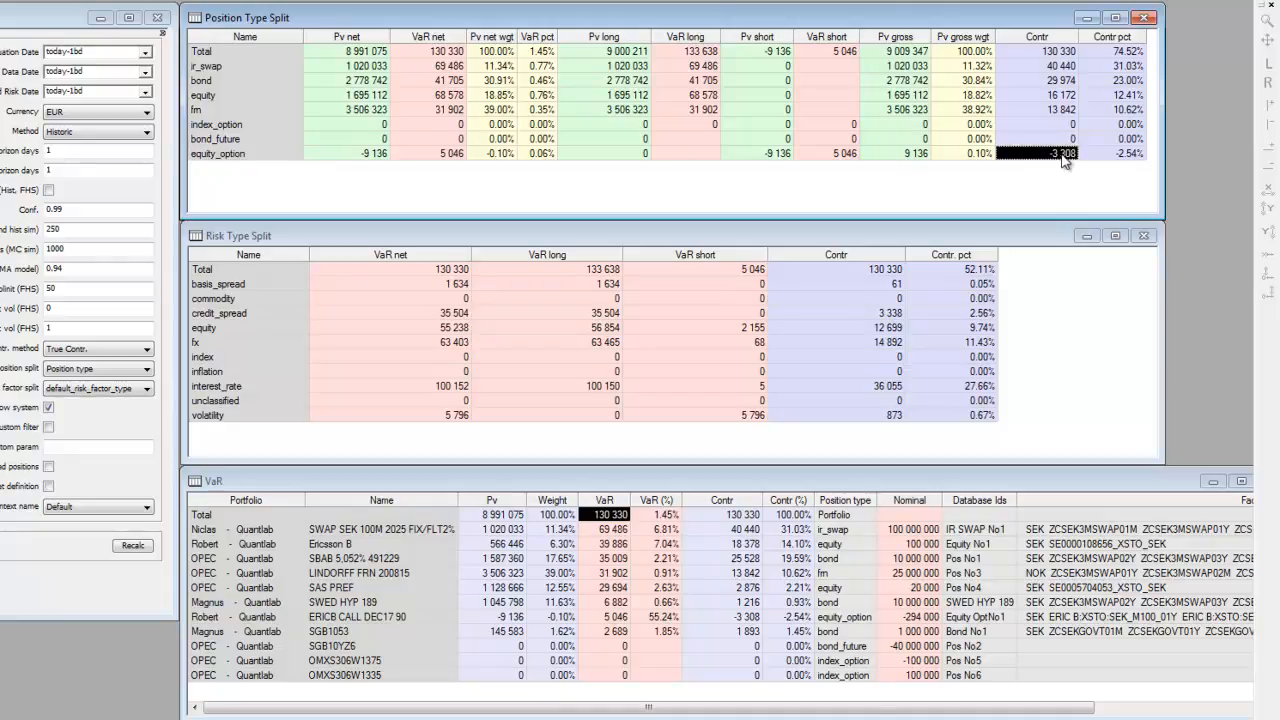
click(755, 96)
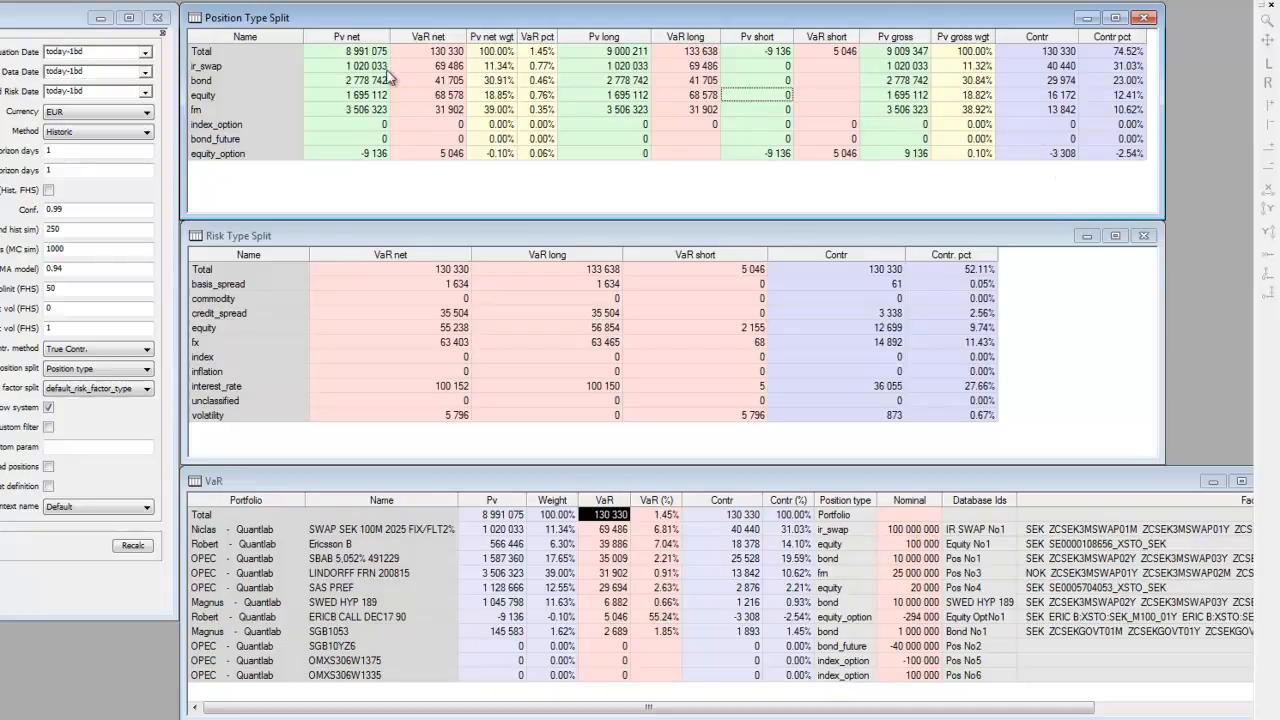
- Examine the Risk Type Split, comparing net VaR with contribution for the fx and interest rate risk factors
click(389, 286)
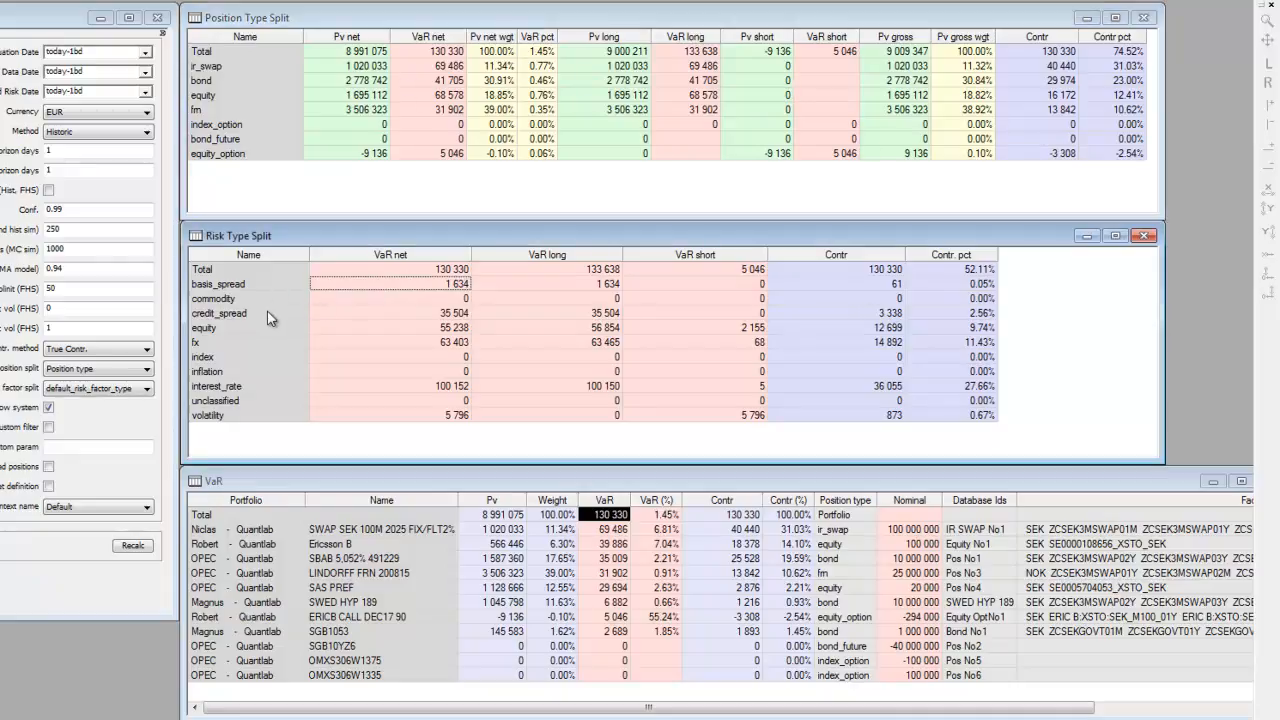
click(220, 291)
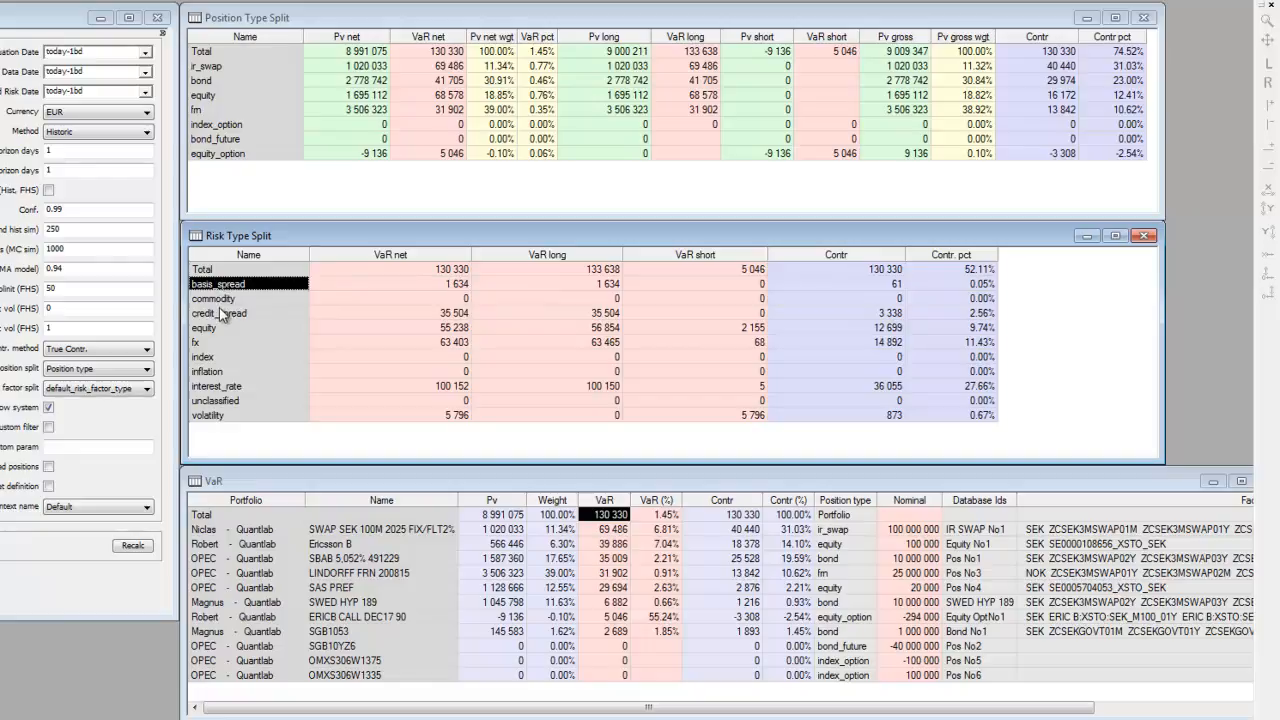
click(206, 345)
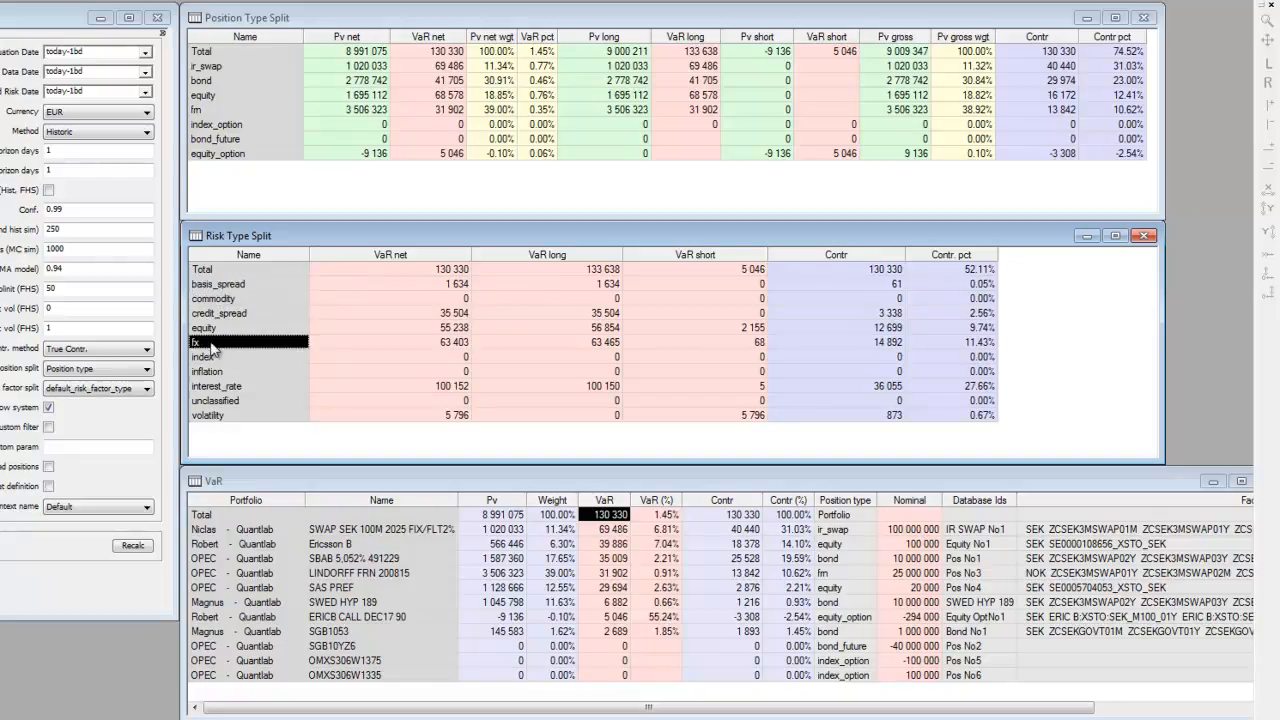
drag(249, 343, 455, 350)
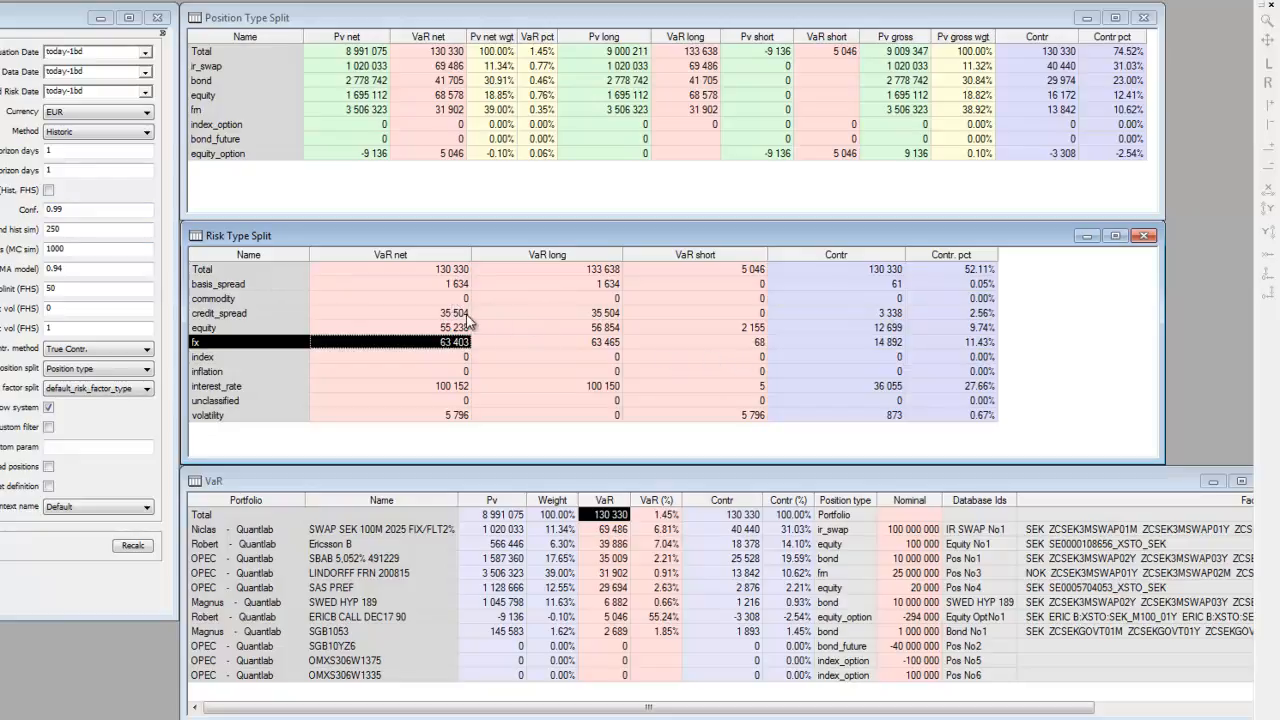
click(867, 343)
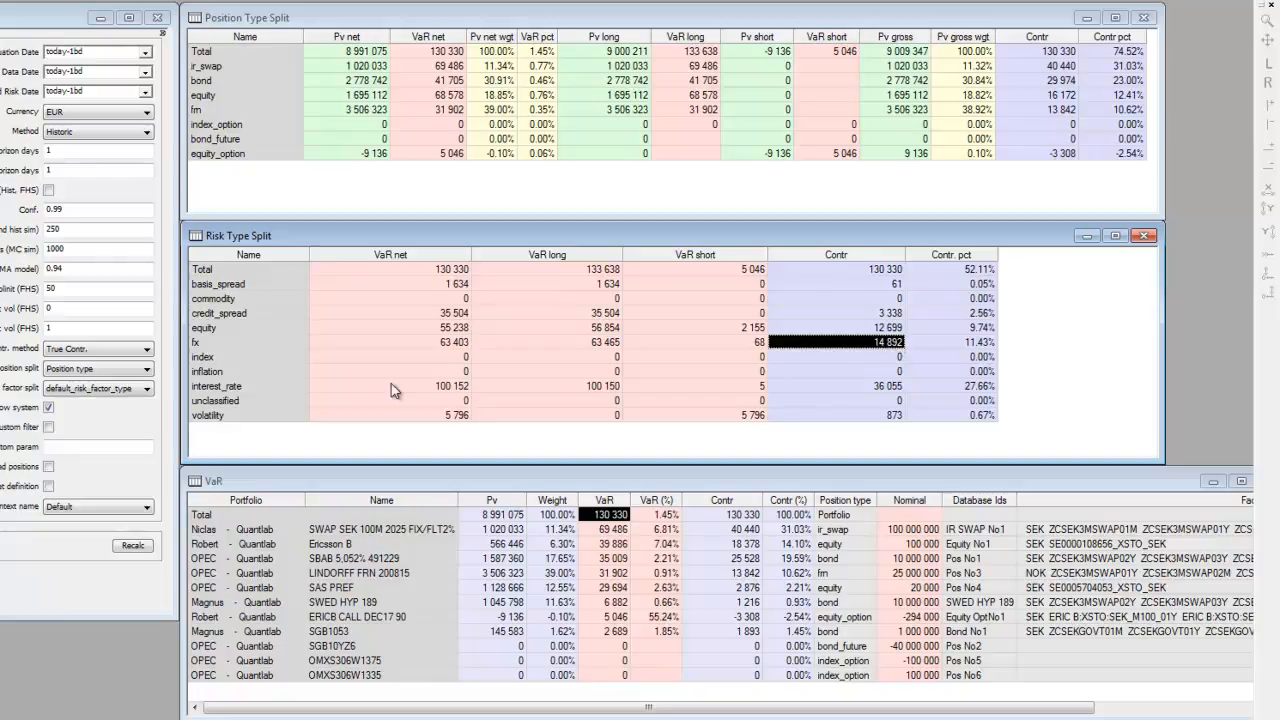
click(247, 386)
drag(247, 386, 445, 390)
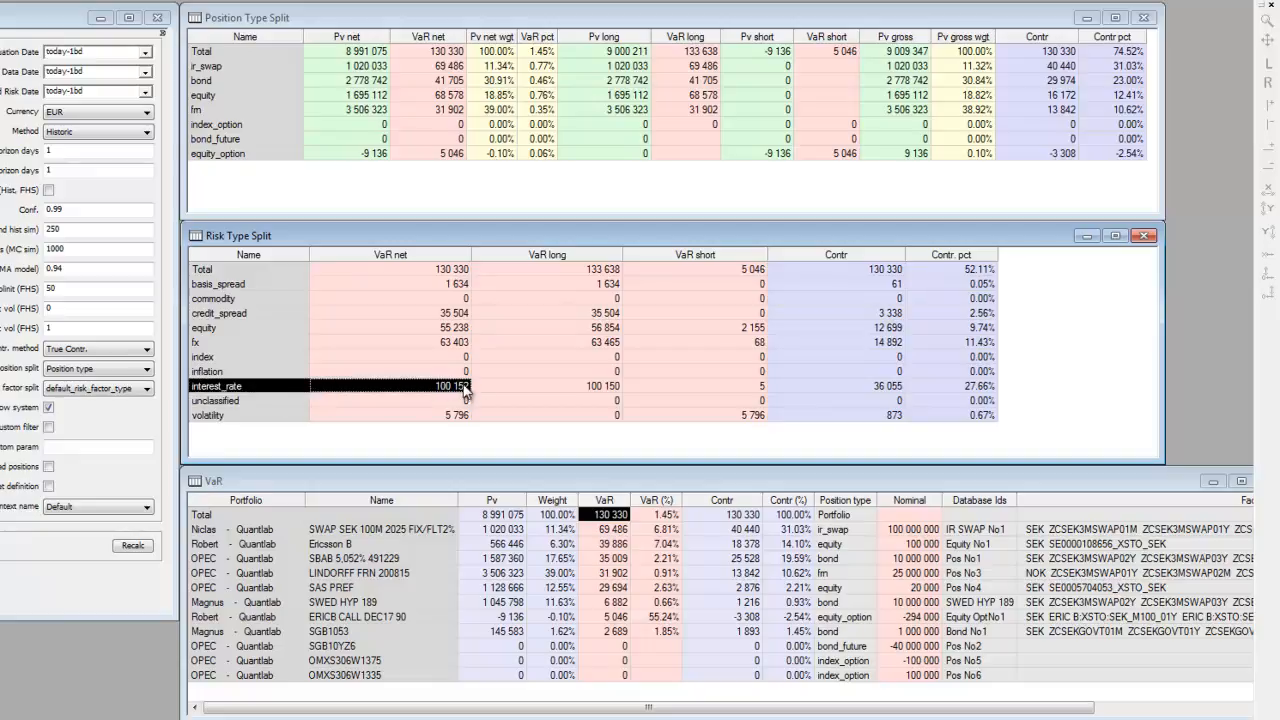
click(893, 393)
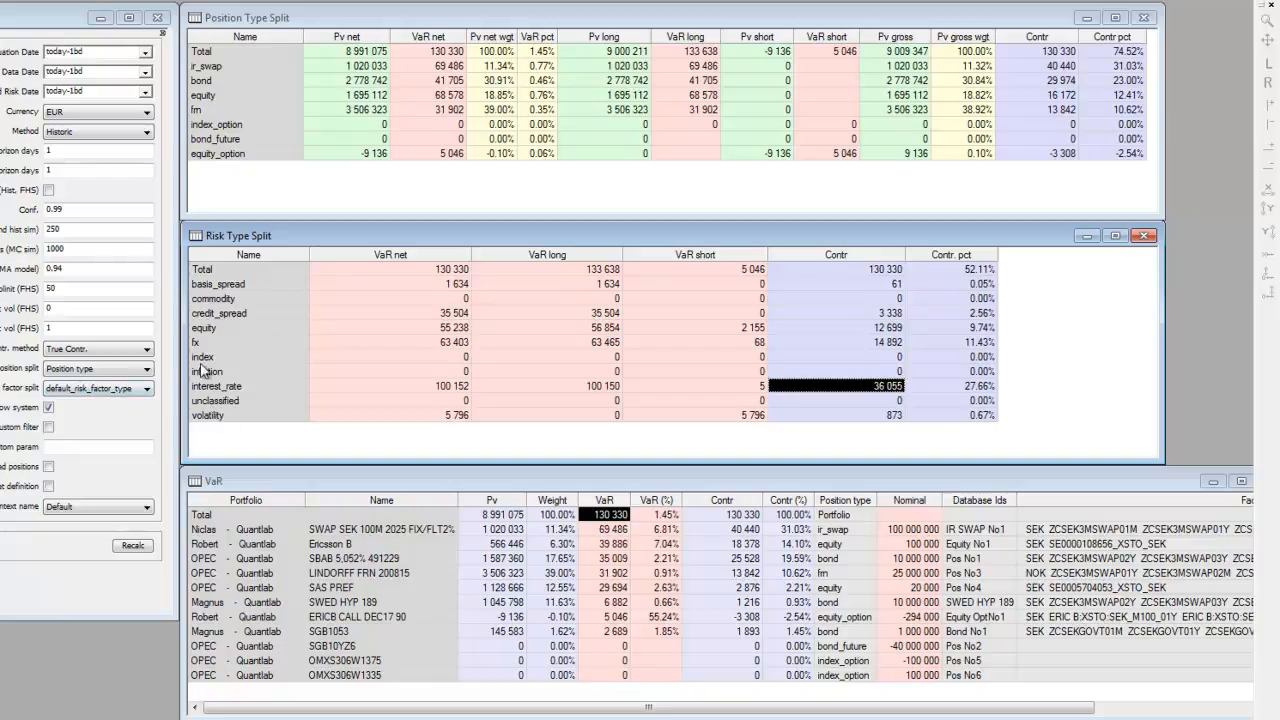
- Set the risk factor split to maturity_nodes and recalculate the risk figures
click(136, 389)
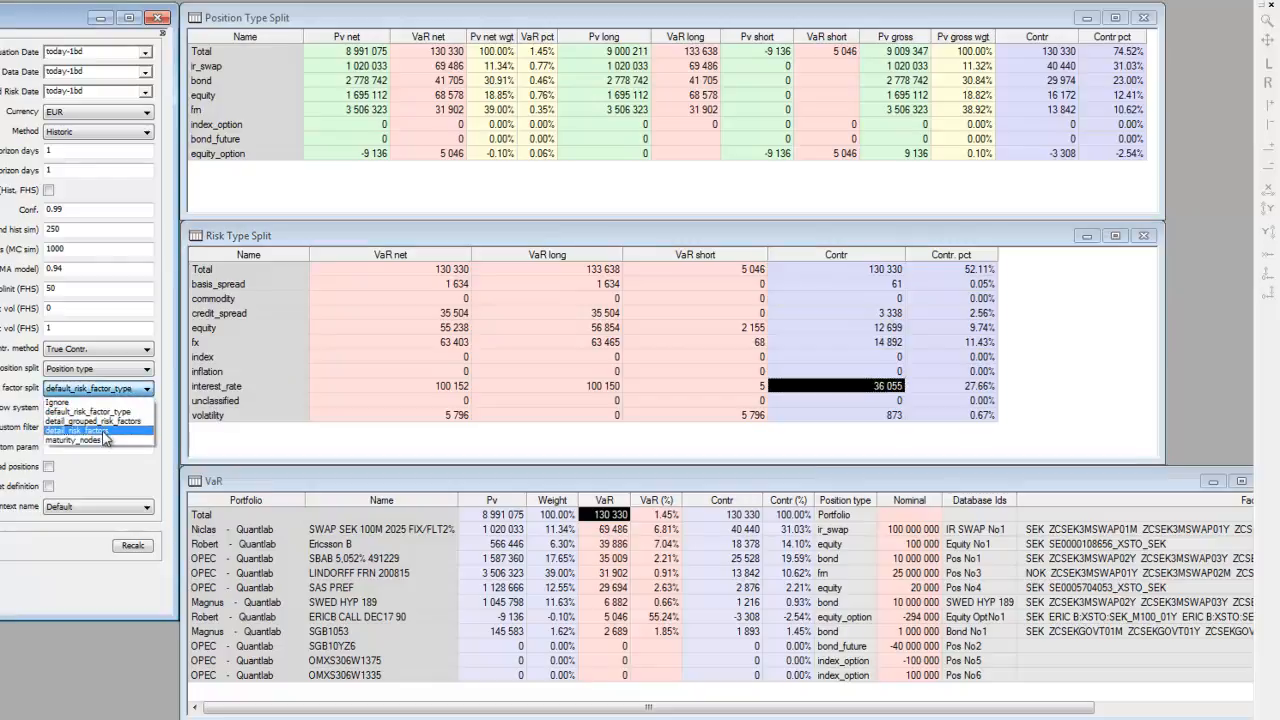
click(103, 440)
click(131, 547)
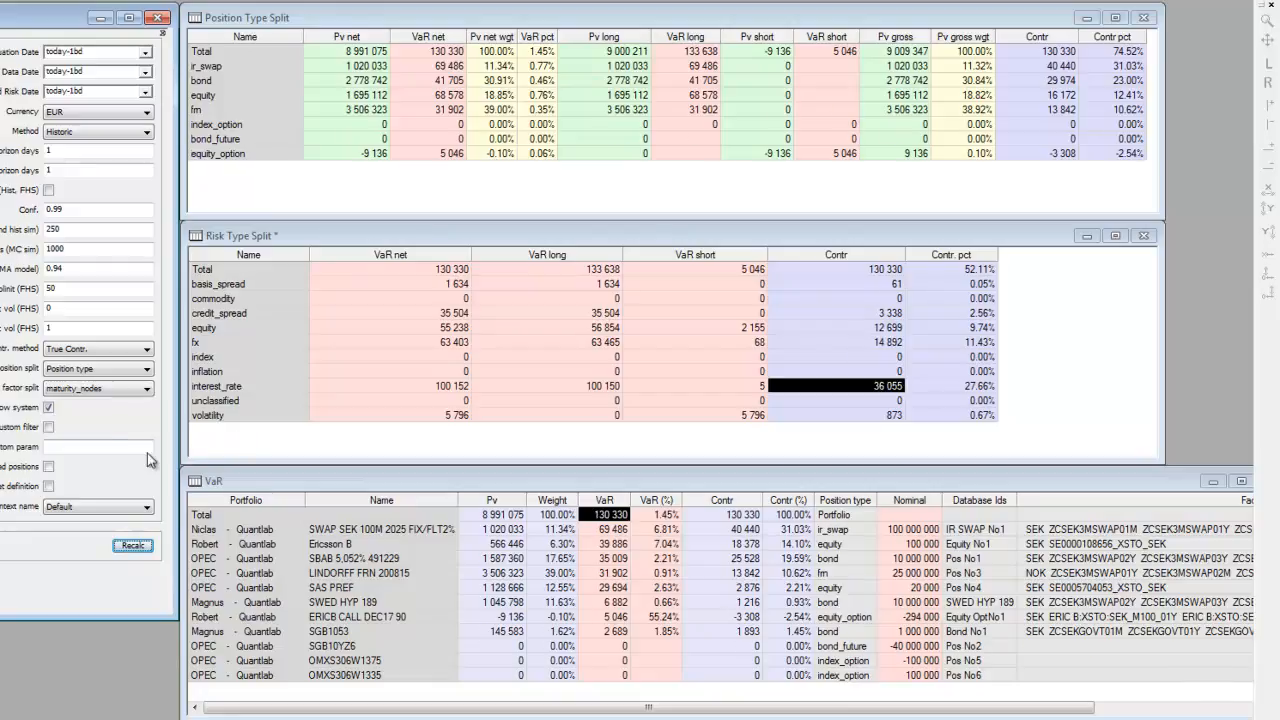
click(264, 374)
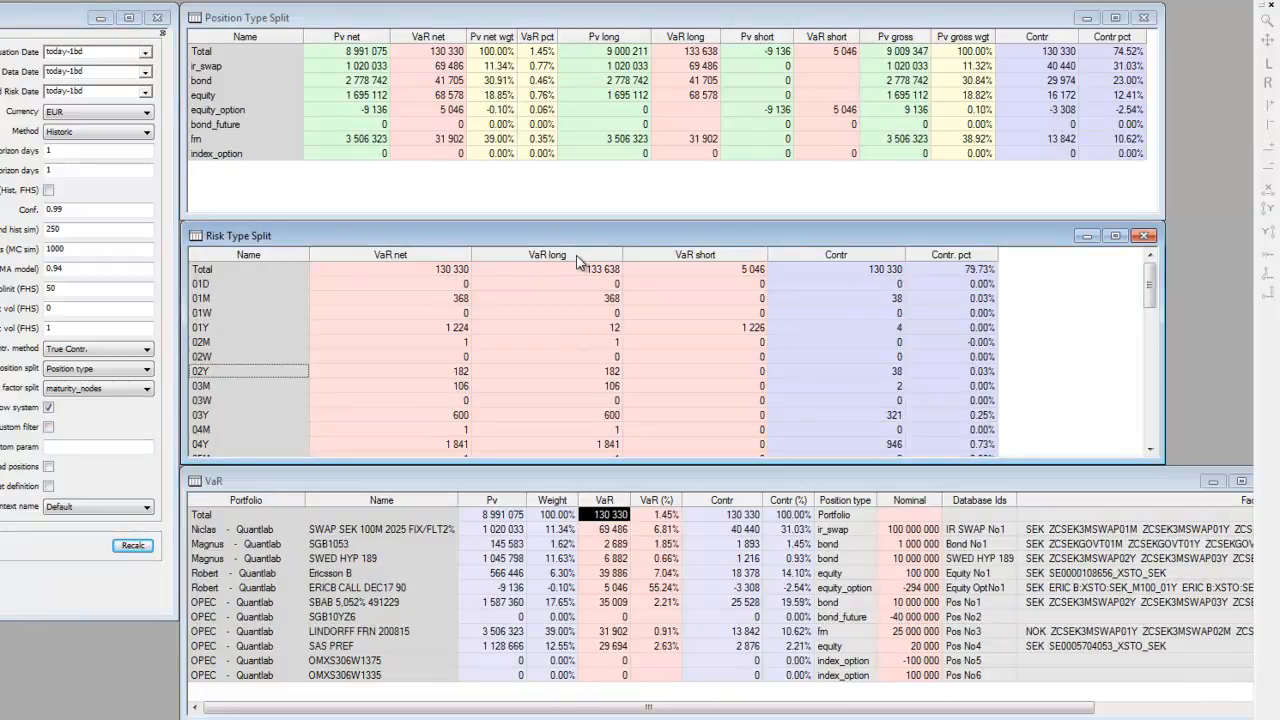
- Sort the maturity nodes in the Risk Type Split by net VaR from largest to smallest and inspect the SPOT node
click(434, 258)
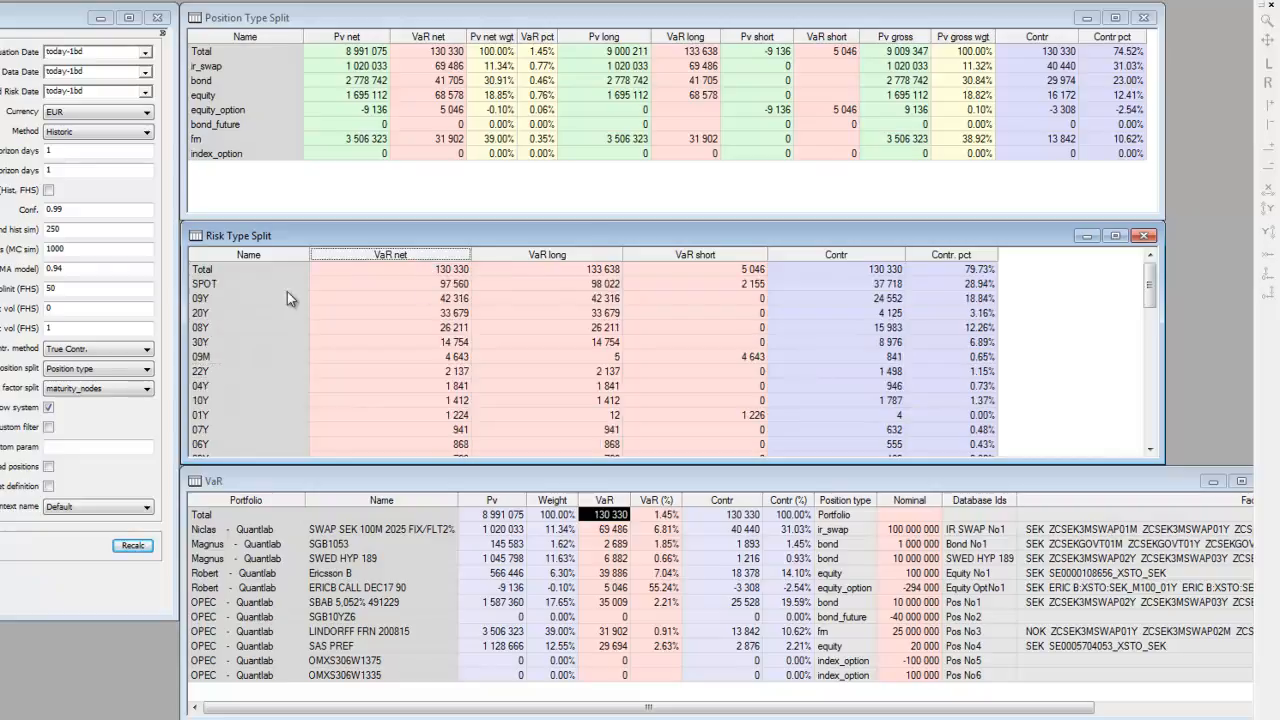
click(240, 288)
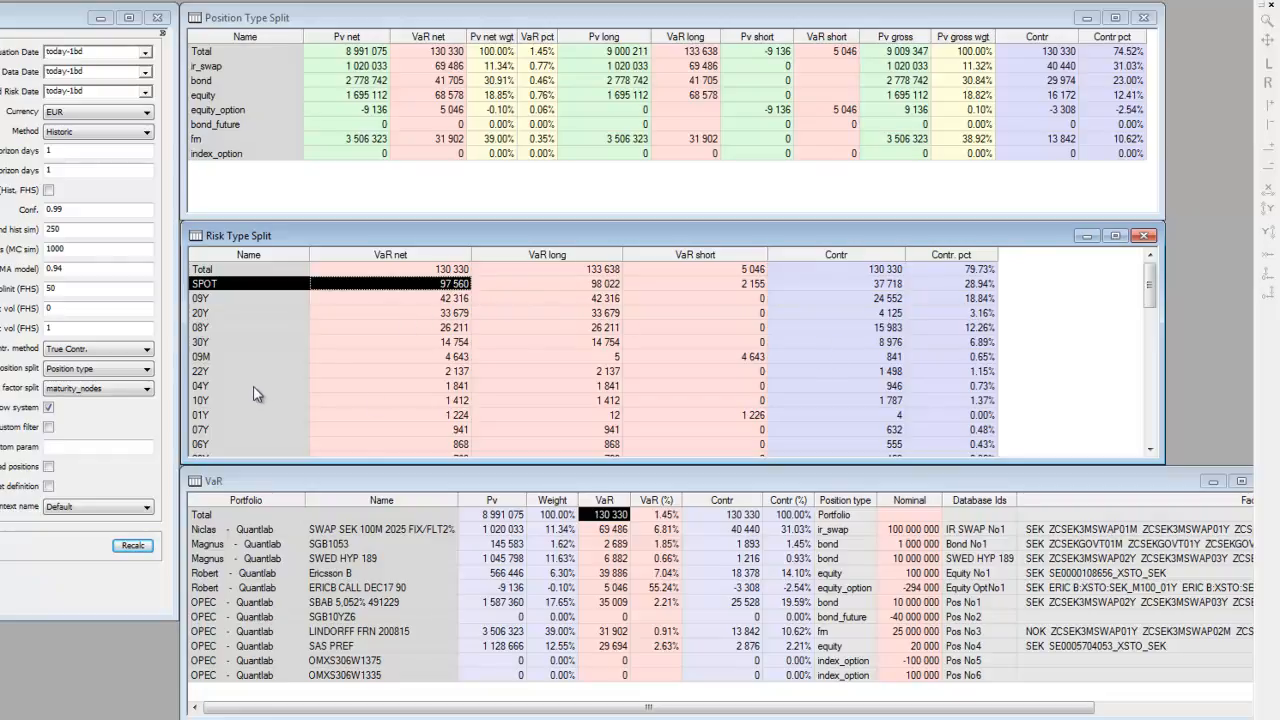
scroll(256, 386, down, 1)
scroll(253, 395, up, 1)
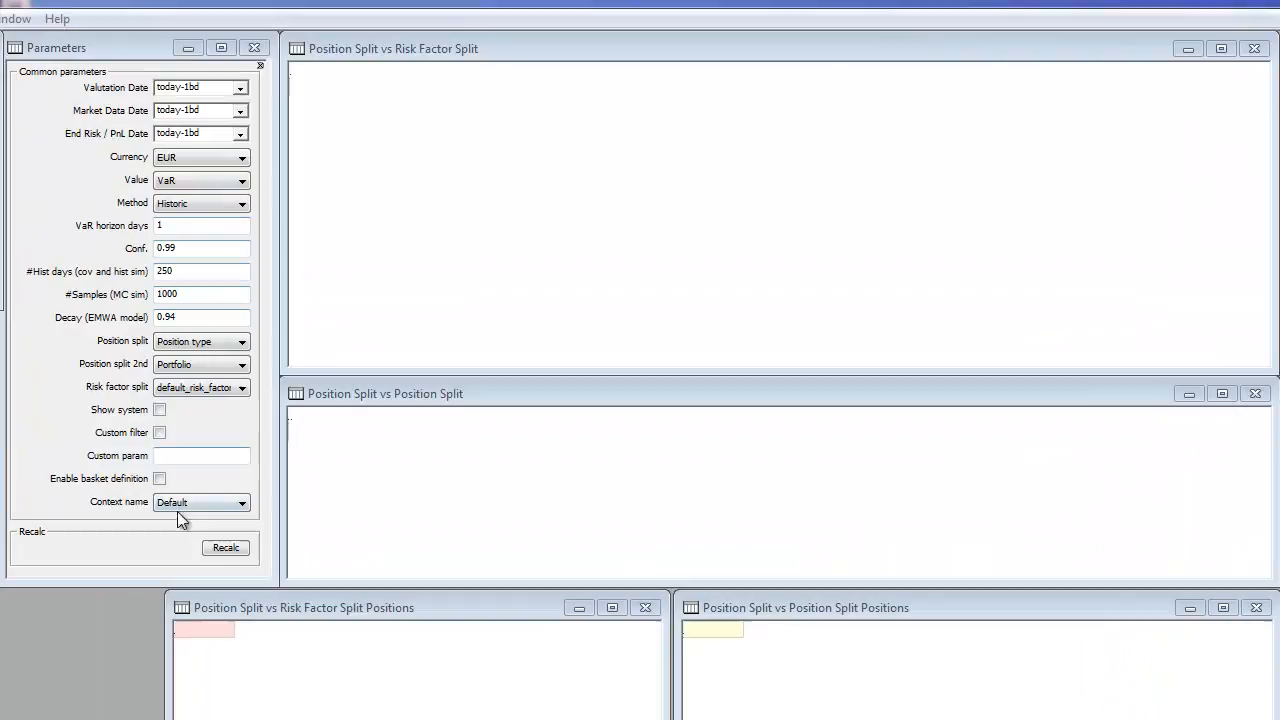
- Calculate the cross-split VaR tables and list the positions behind the bond fx, swap interest rate and equity option volatility figures
click(216, 548)
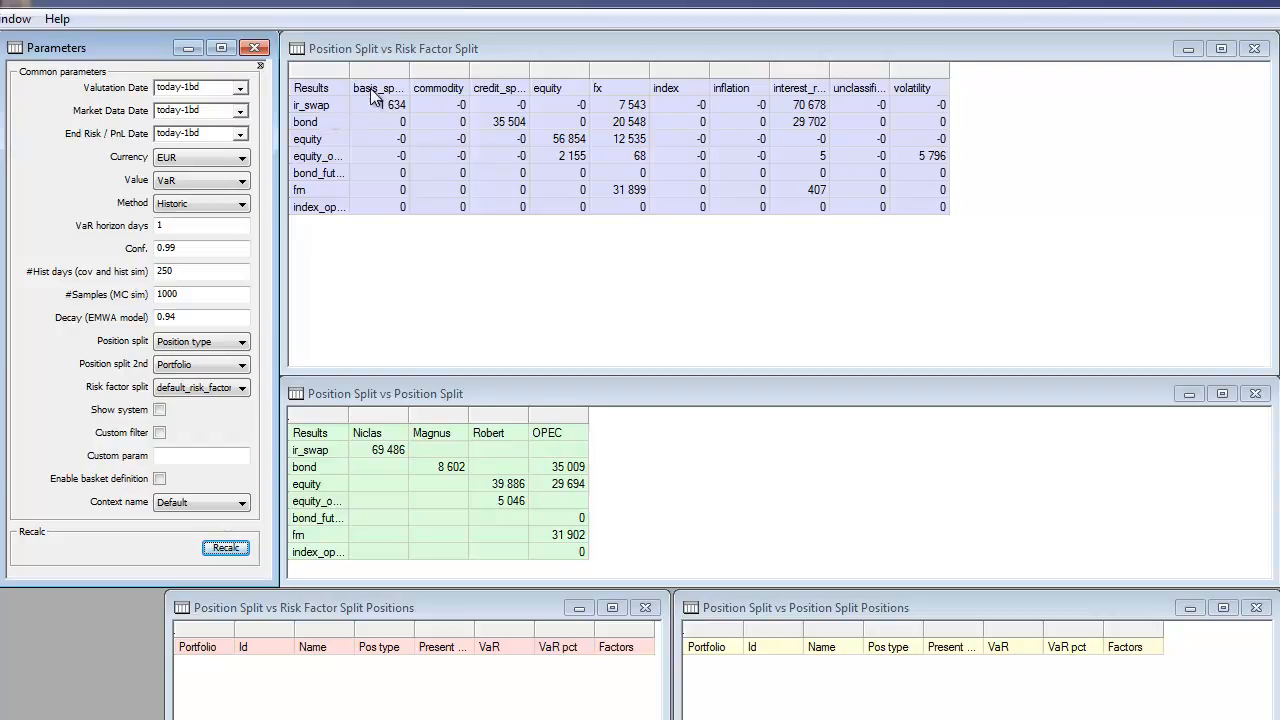
click(620, 123)
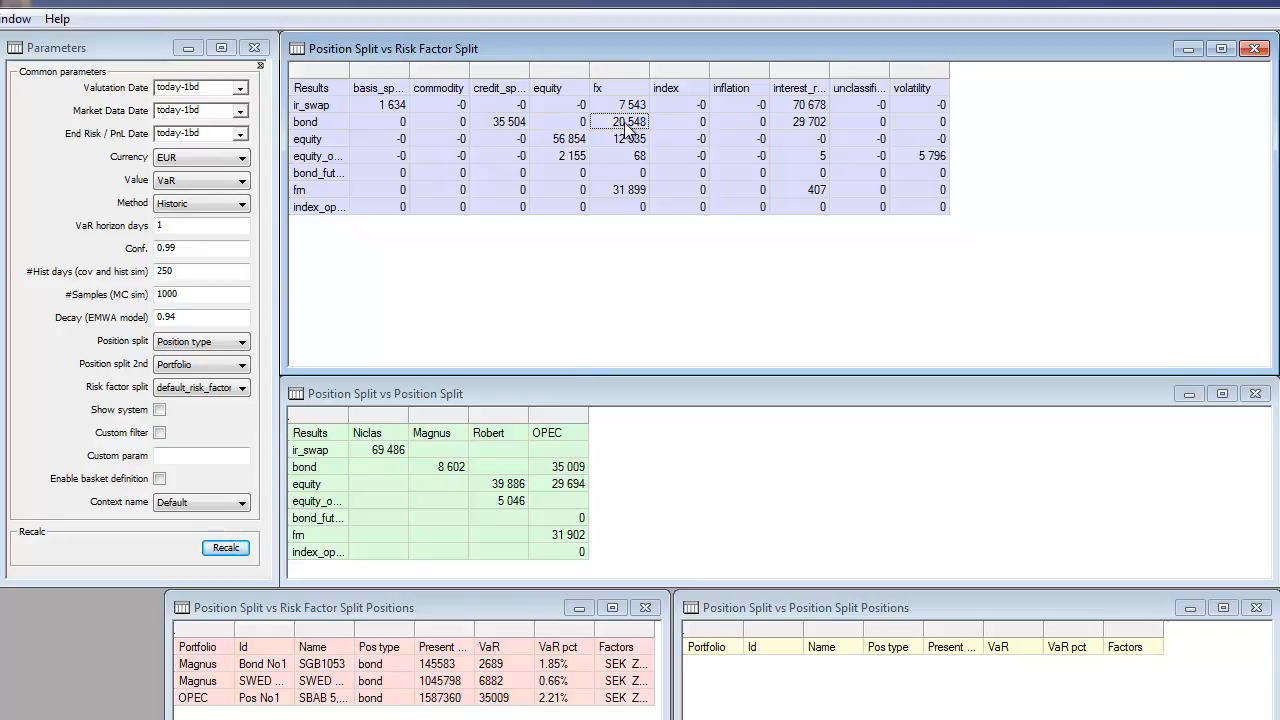
click(796, 120)
click(803, 106)
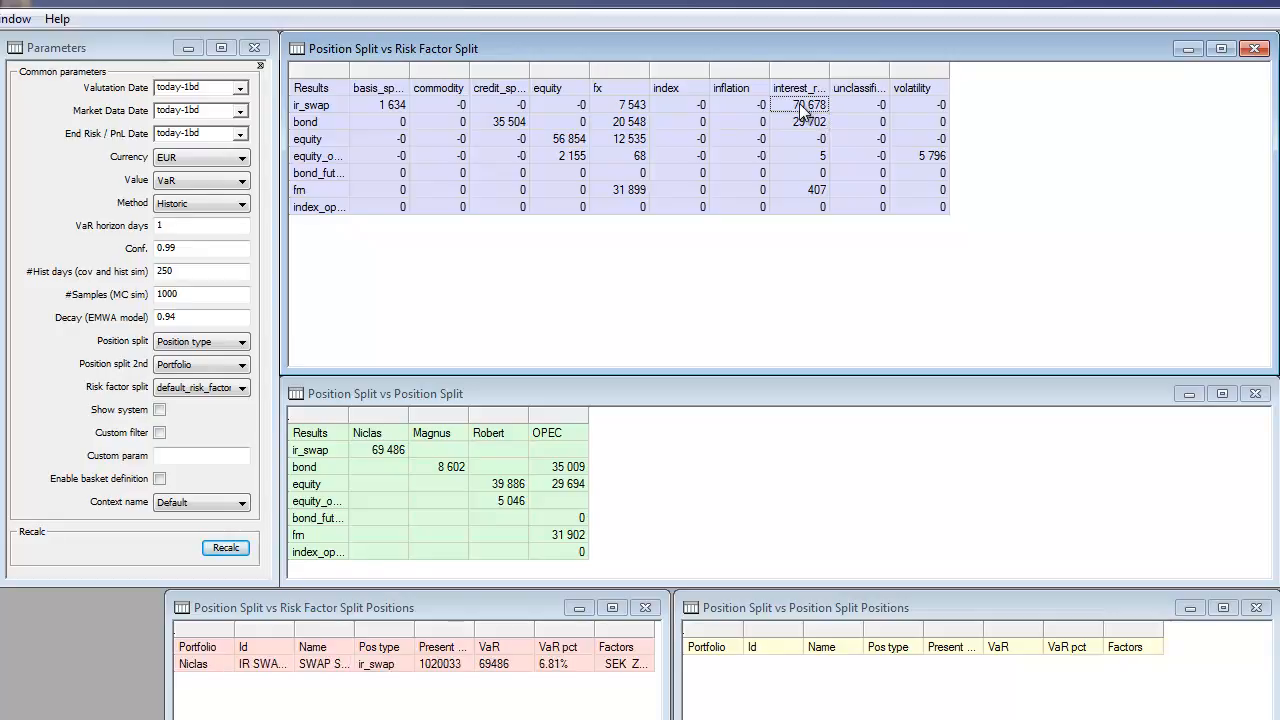
click(932, 158)
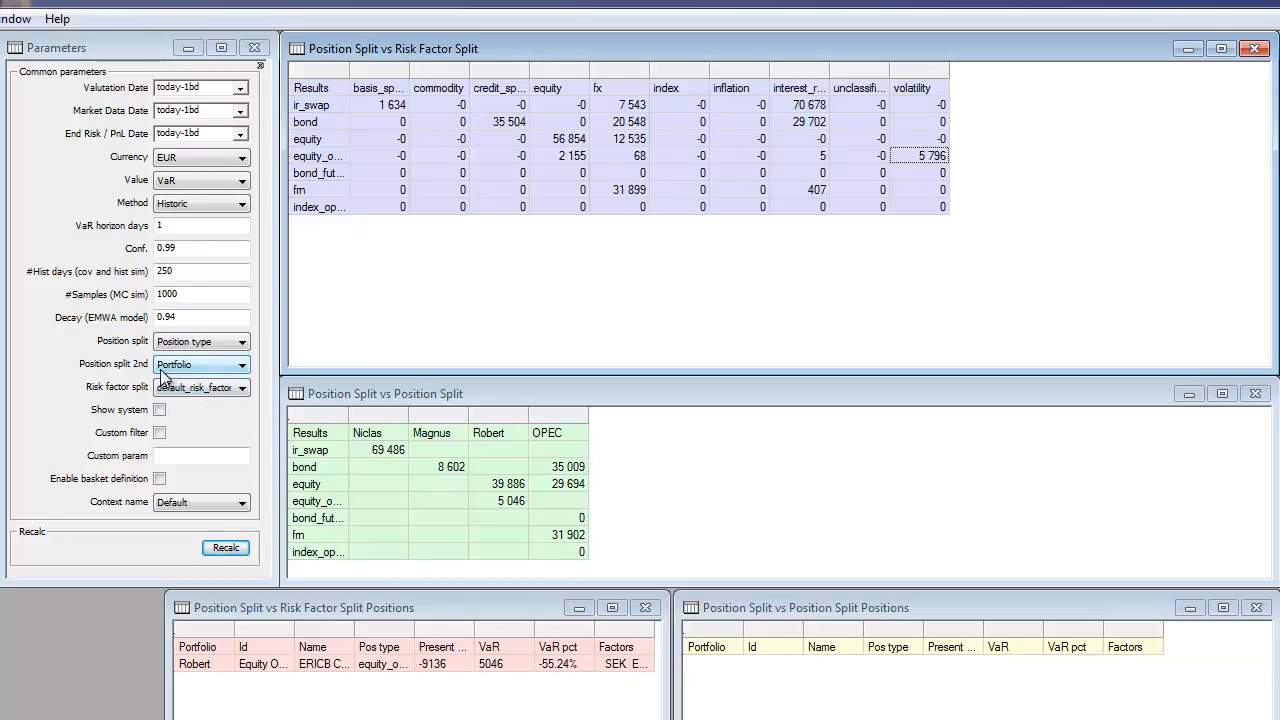
- Examine the position type versus portfolio split and list the positions behind the second portfolio's bond VaR
drag(321, 452, 555, 437)
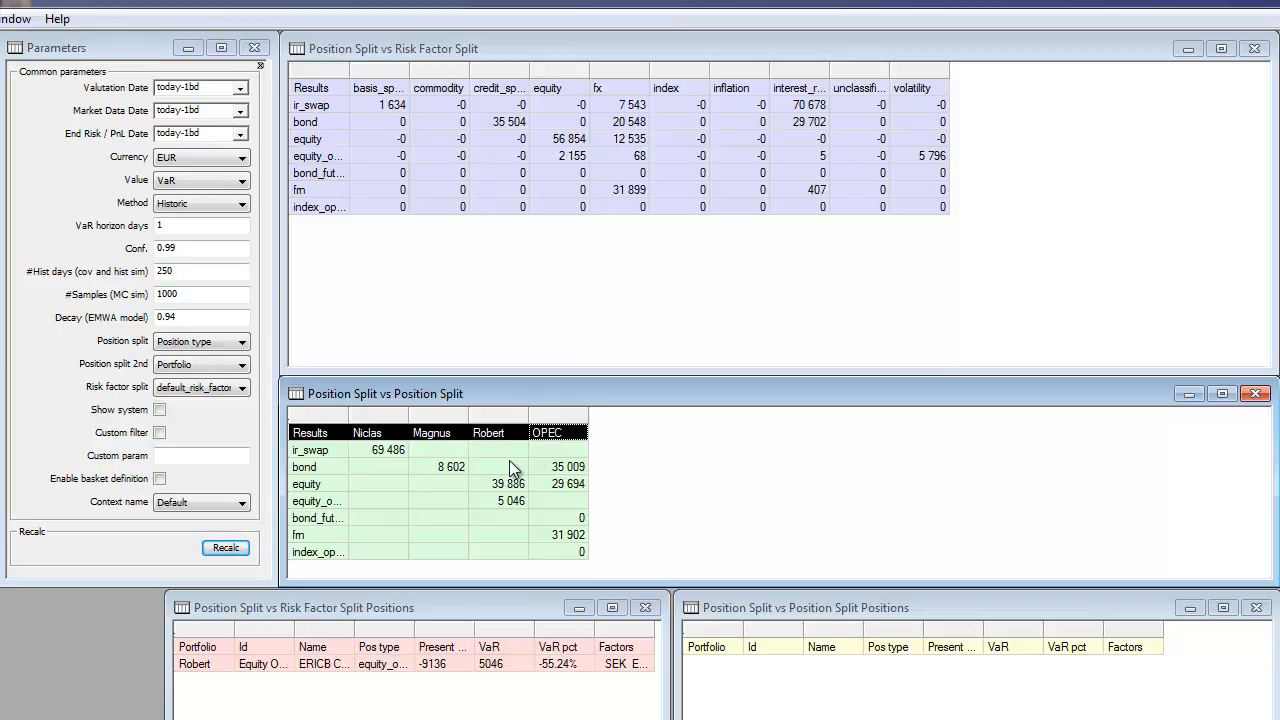
click(197, 366)
click(197, 368)
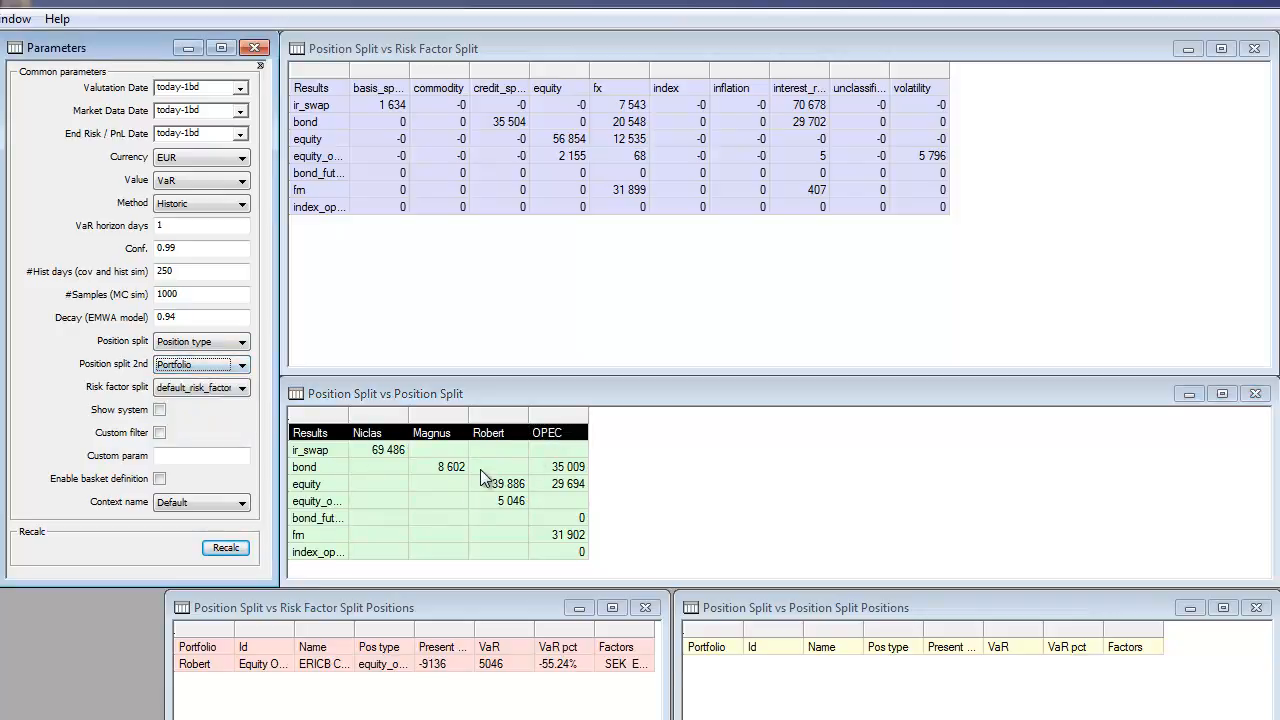
click(482, 473)
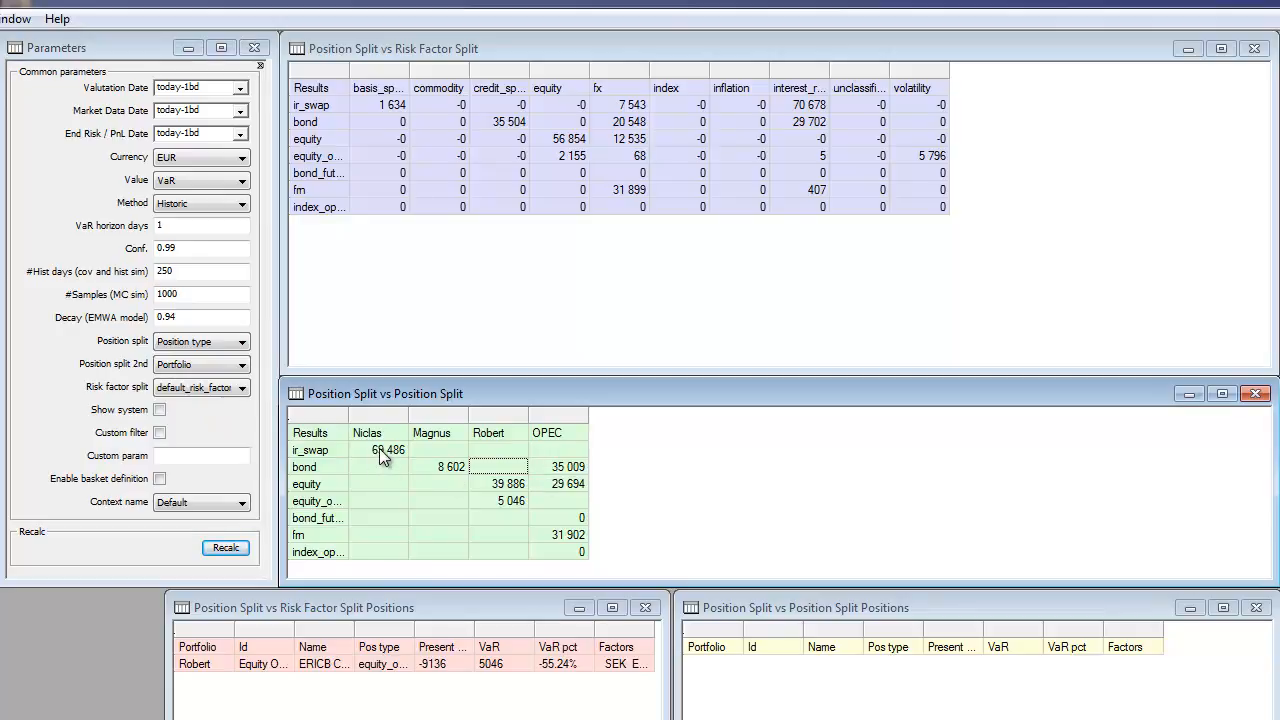
click(445, 468)
drag(790, 665, 1085, 697)
click(1010, 666)
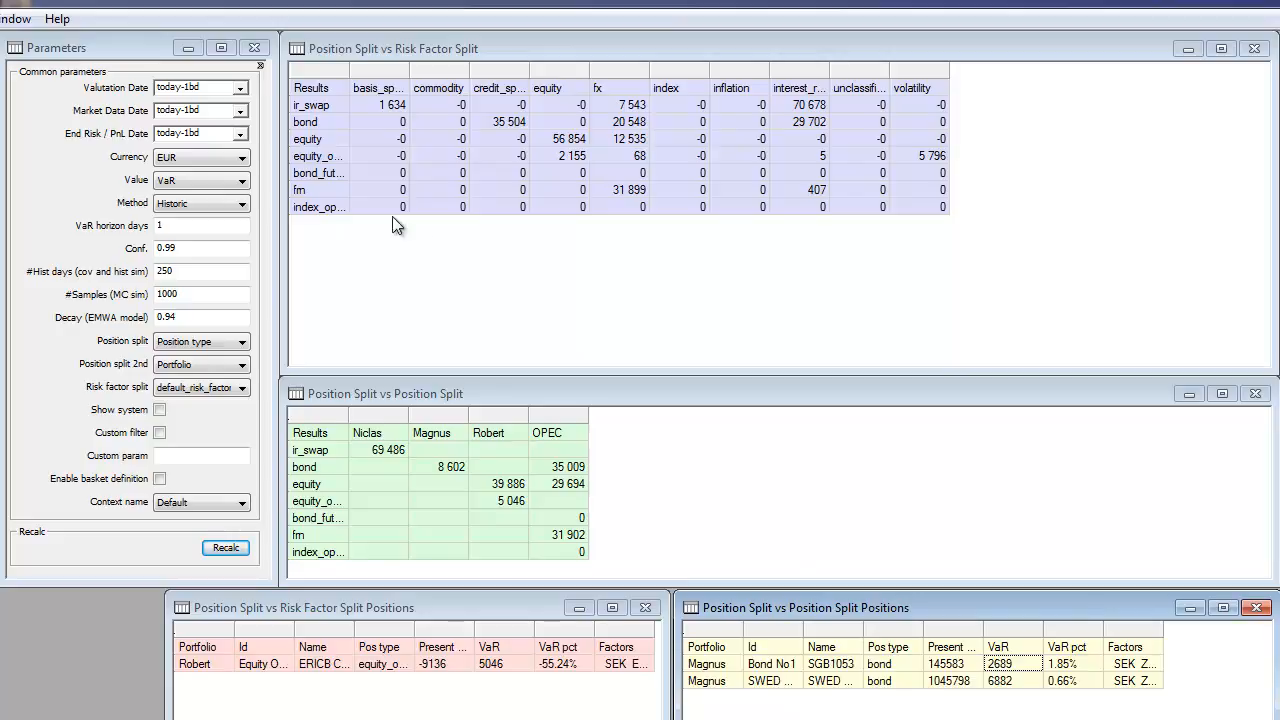
- Switch the calculated value to PnL with End Risk / PnL Date today-2bd, recalculate the split tables and check the bond credit spread PnL
click(187, 184)
click(168, 207)
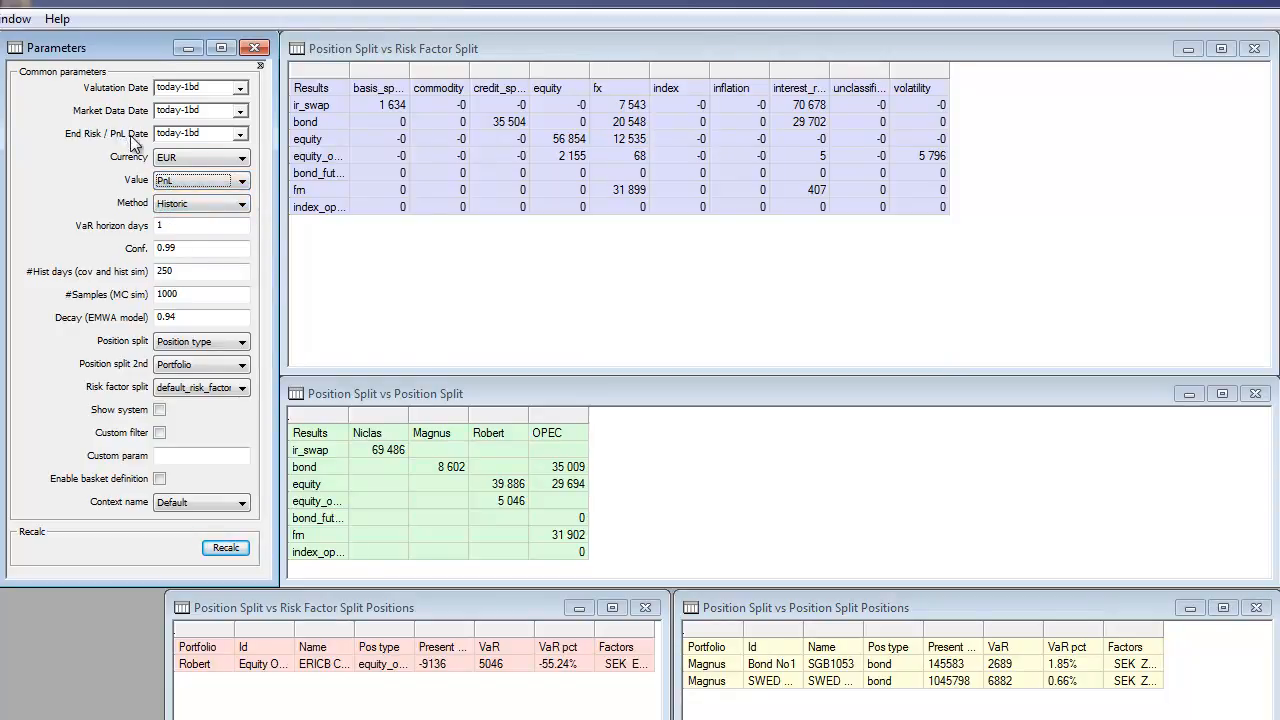
click(164, 135)
key(Return)
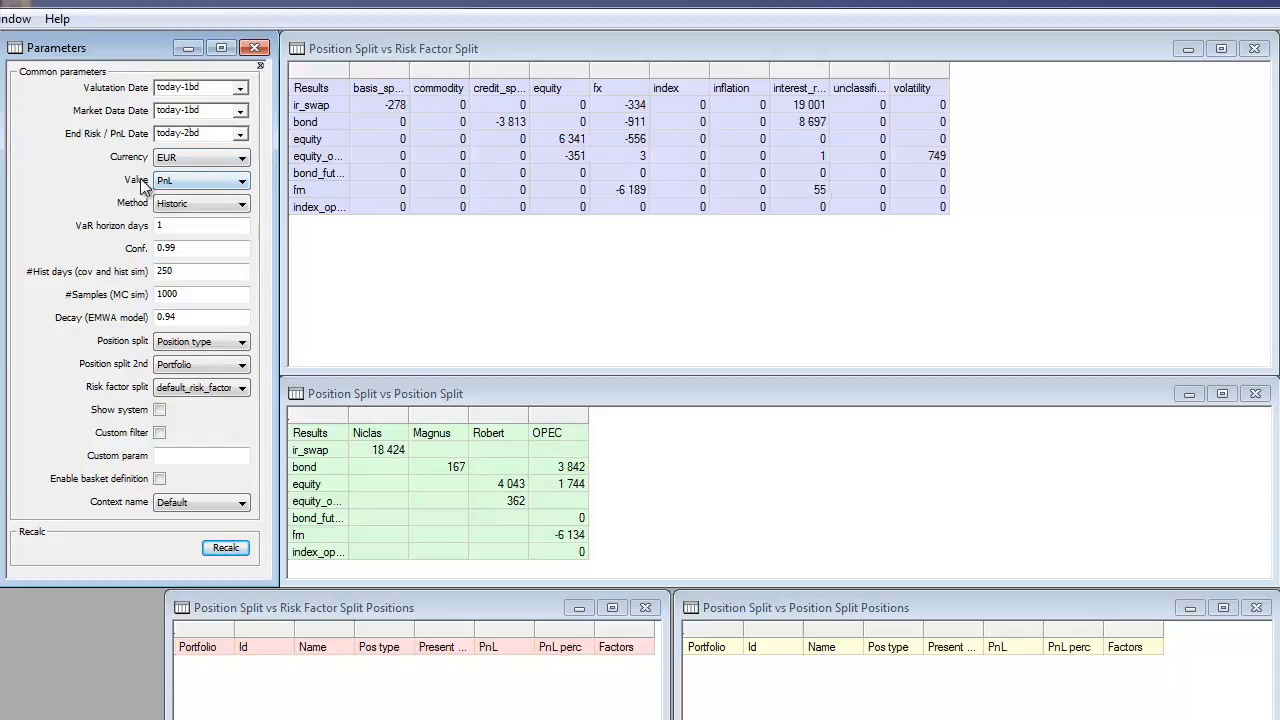
click(503, 121)
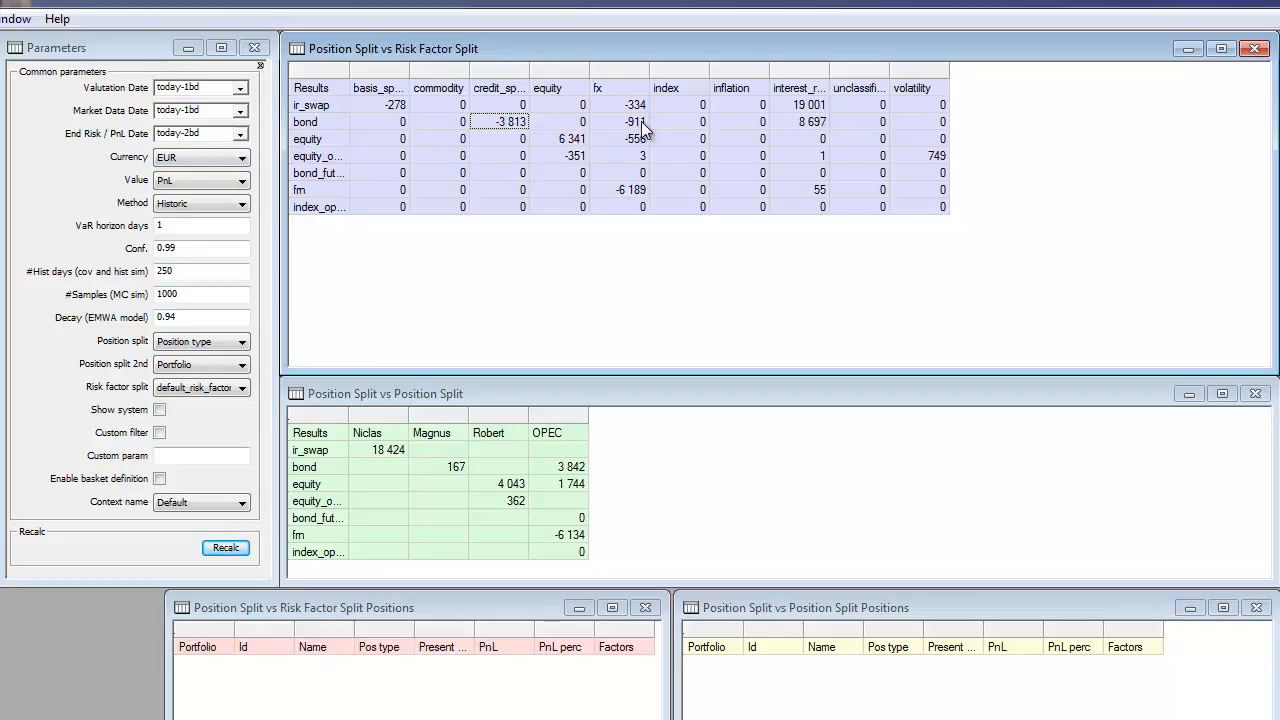
- Set the End Risk / PnL Date to today-5bd and recalculate the PnL splits
click(191, 137)
key(BackSpace)
text(5)
key(Return)
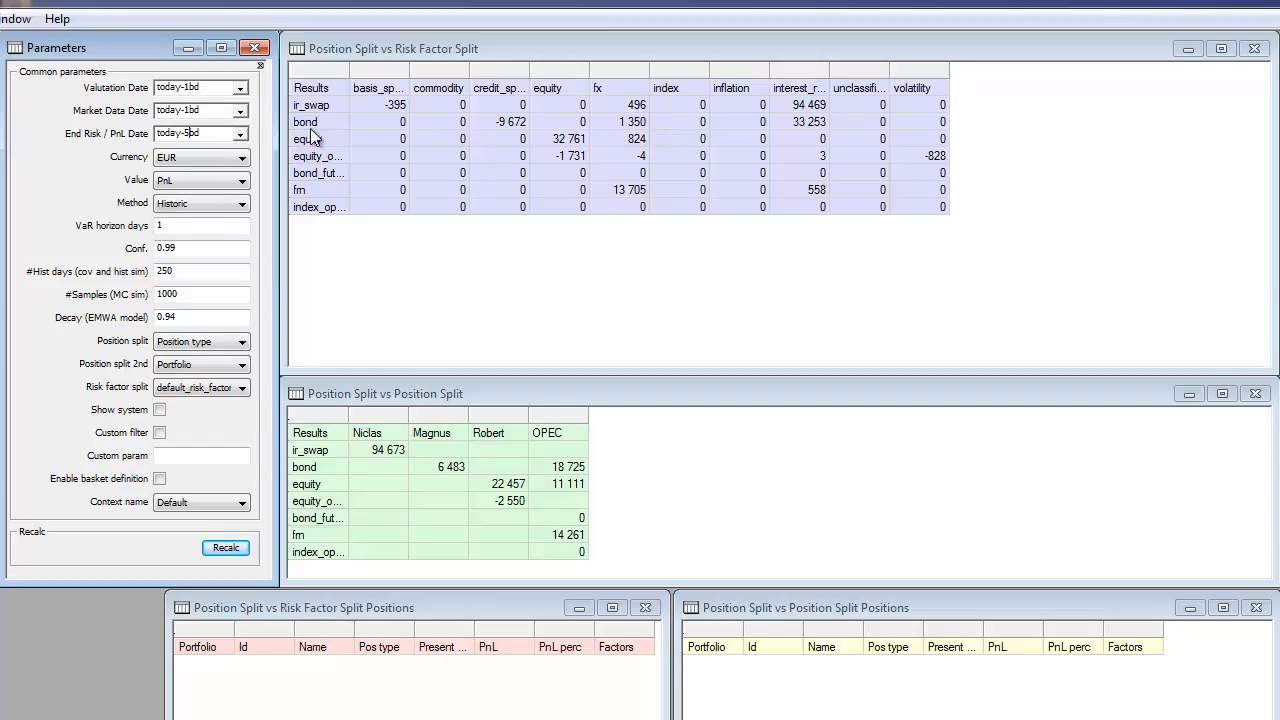
- List the positions behind the fm fx and equity PnL, plus the third portfolio's equity and second portfolio's bond PnL
click(616, 188)
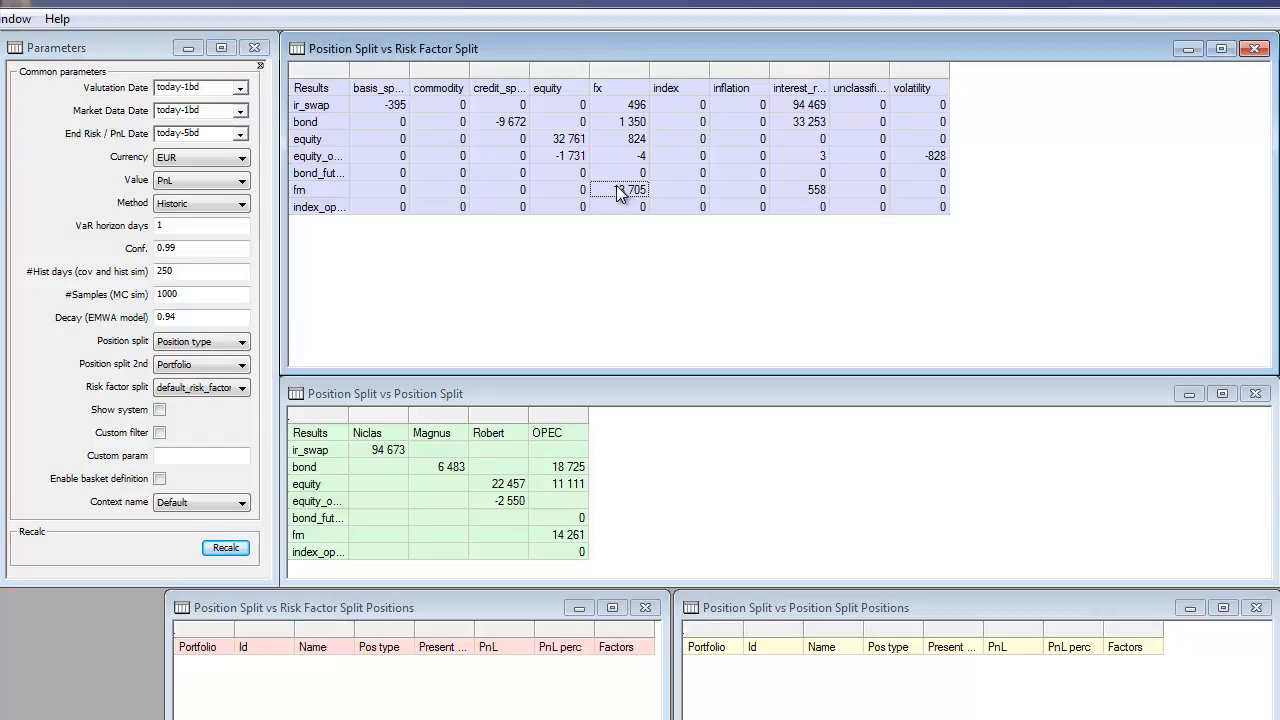
click(560, 138)
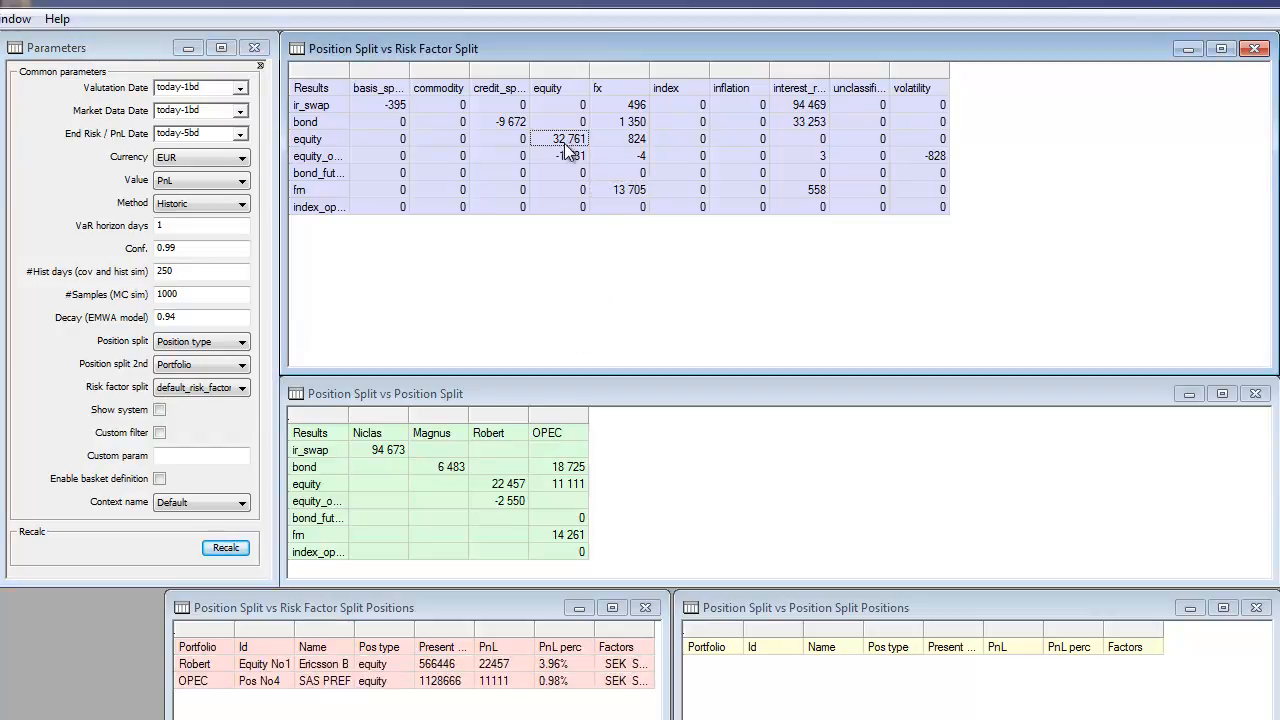
click(512, 484)
click(444, 467)
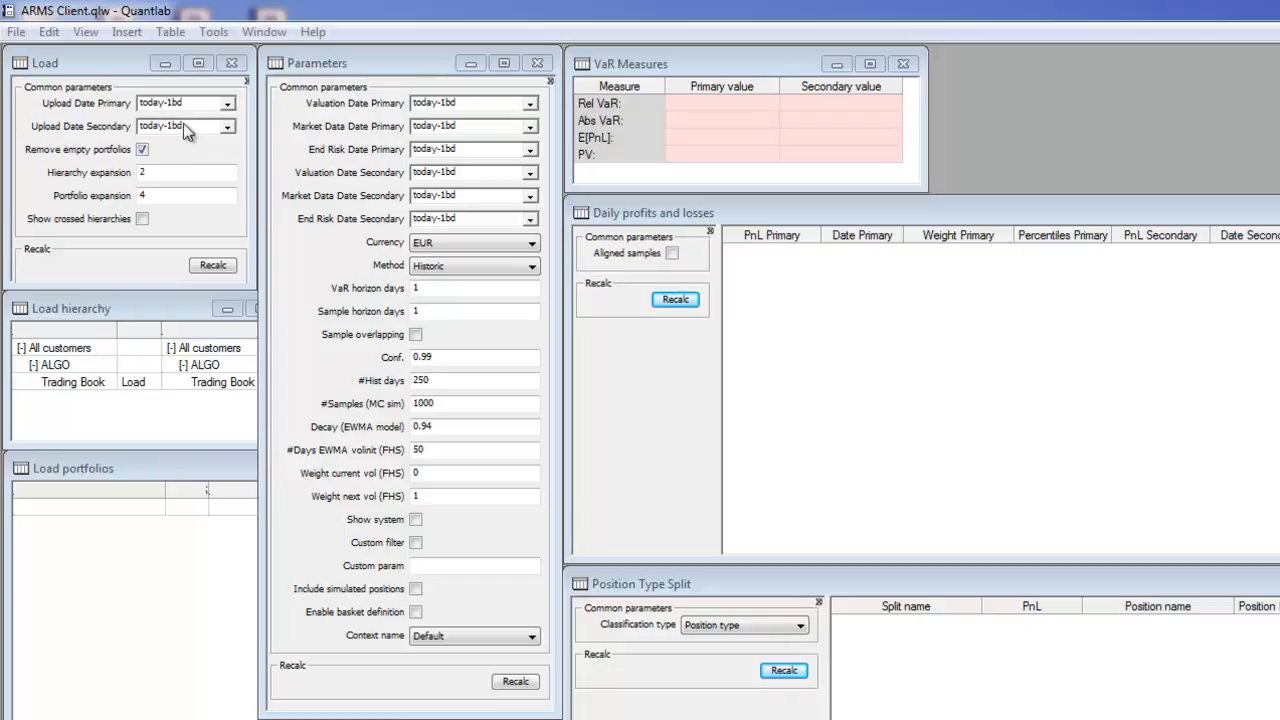
- In the ARMS Client workspace, load the ALGO Trading Book and its Total portfolio for both the primary and secondary sides
click(140, 381)
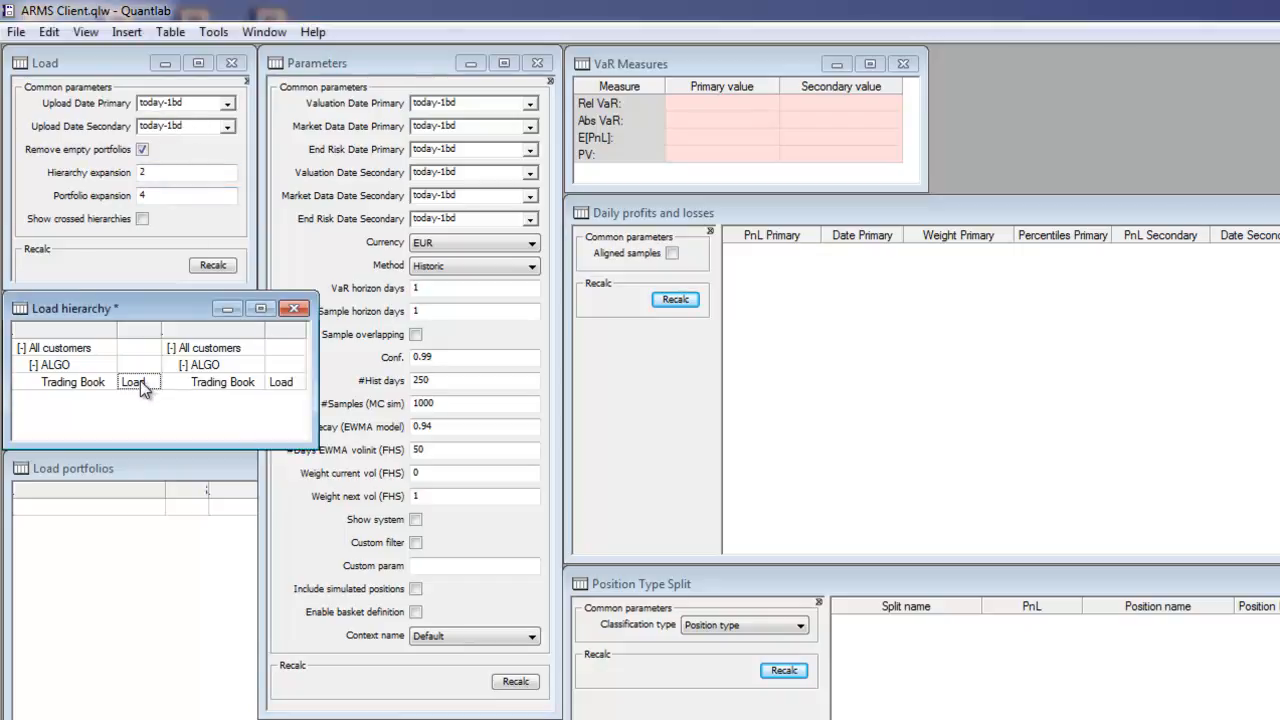
click(140, 381)
click(282, 383)
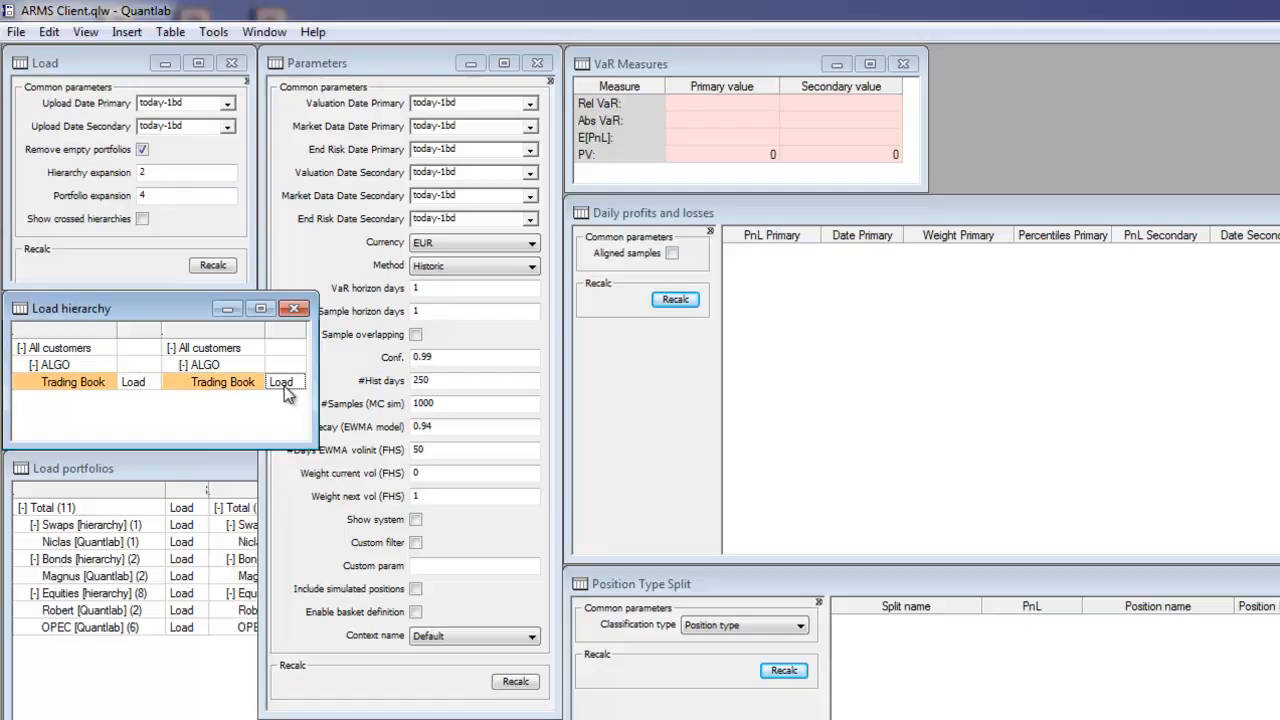
click(141, 541)
click(183, 509)
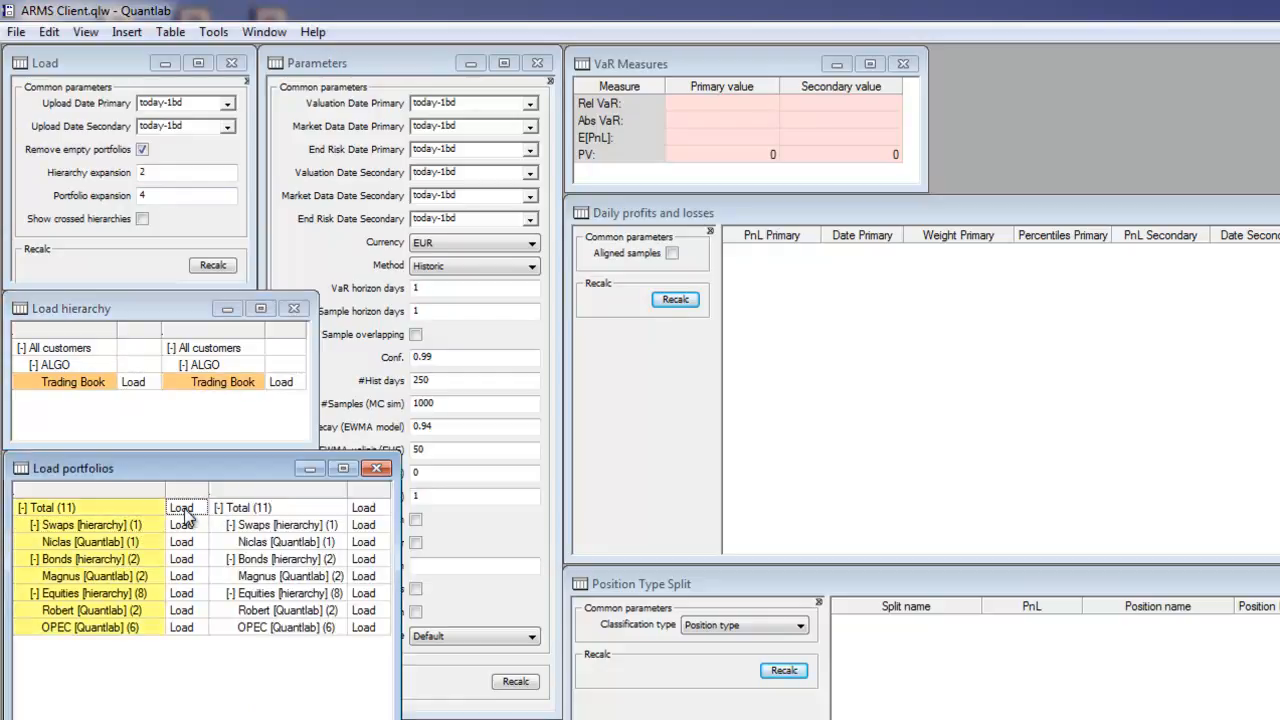
click(365, 510)
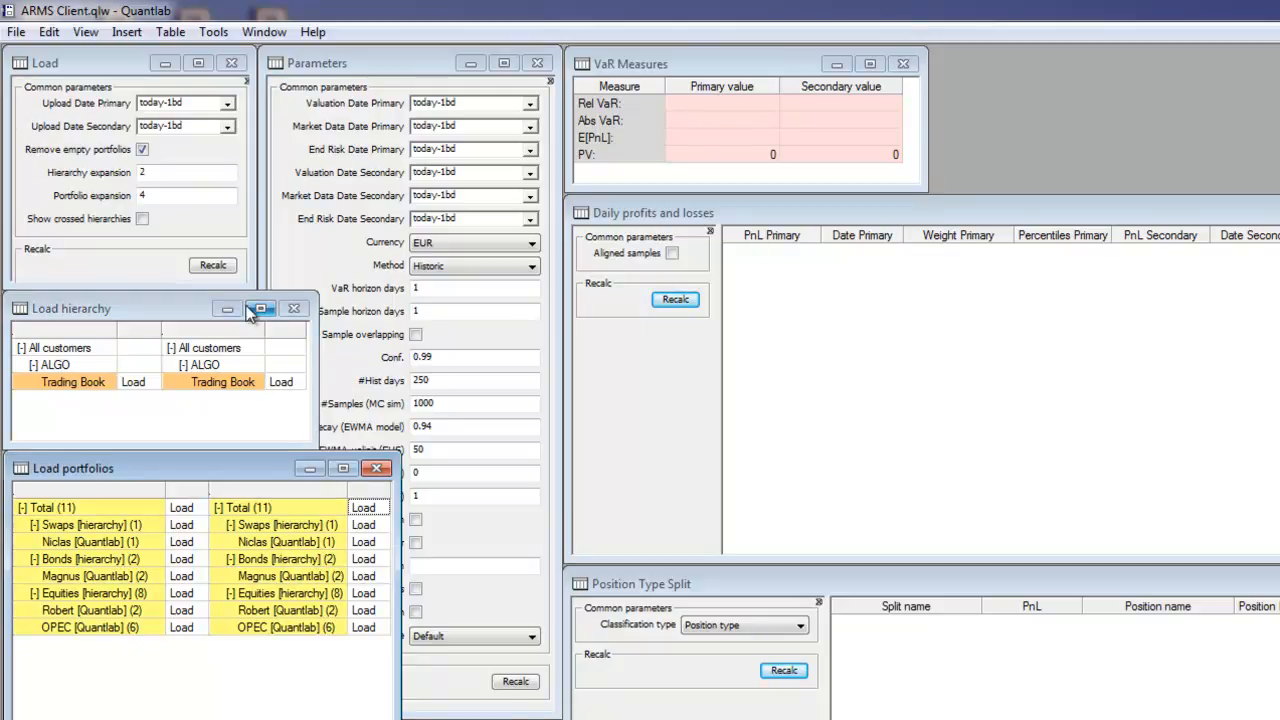
- Calculate the VaR measures and daily profits and losses for the loaded portfolios with the existing parameters
click(305, 241)
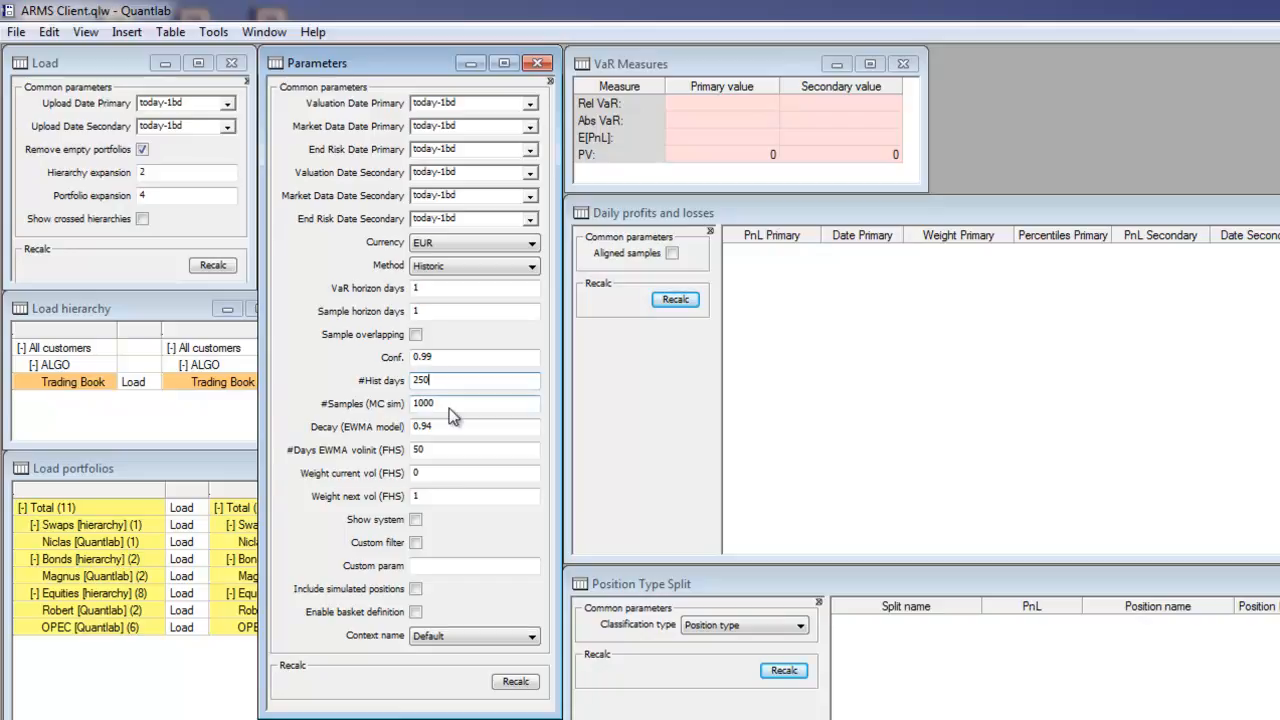
click(517, 682)
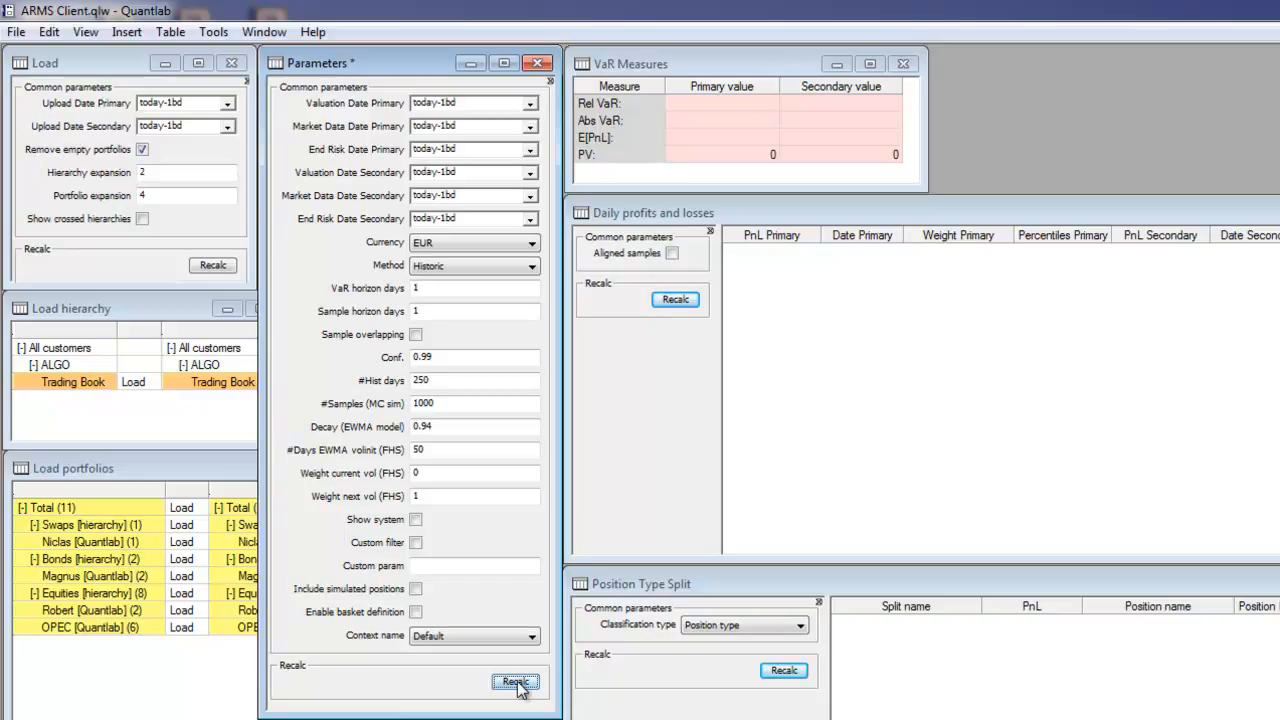
click(517, 683)
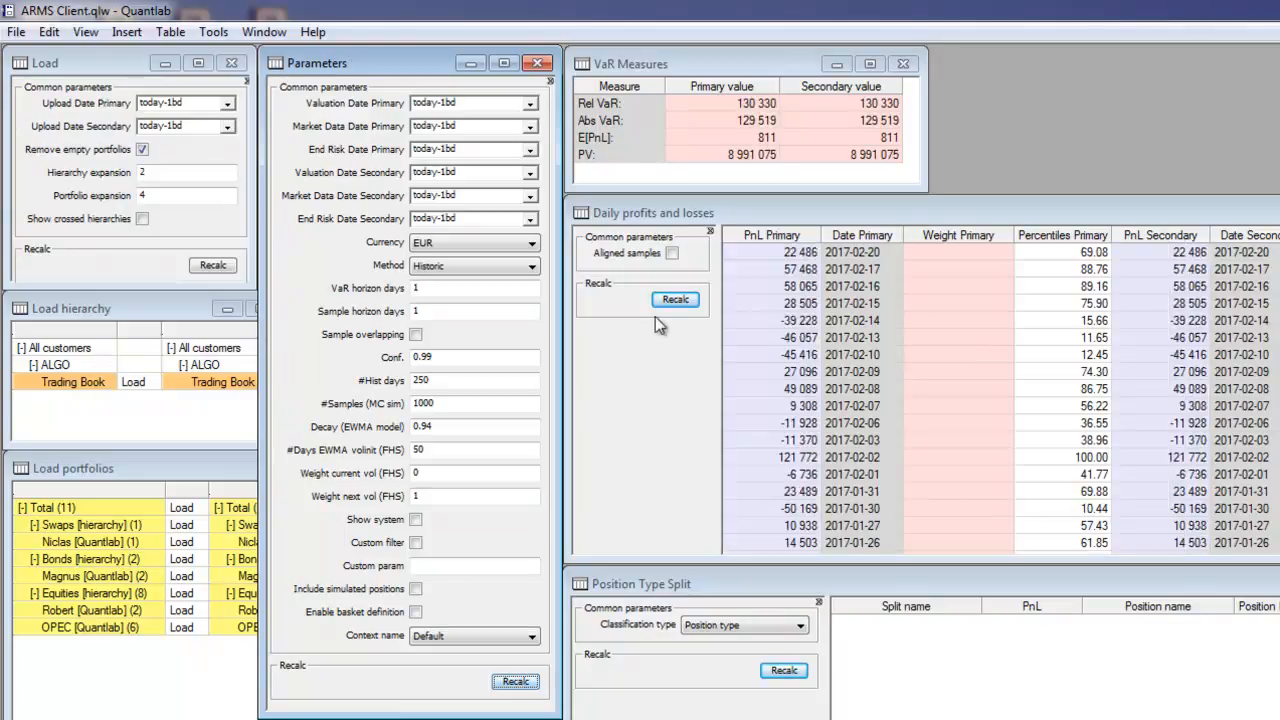
- Examine the relative VaR, absolute VaR, expected PnL and present value, comparing the primary and secondary values
drag(750, 103, 750, 154)
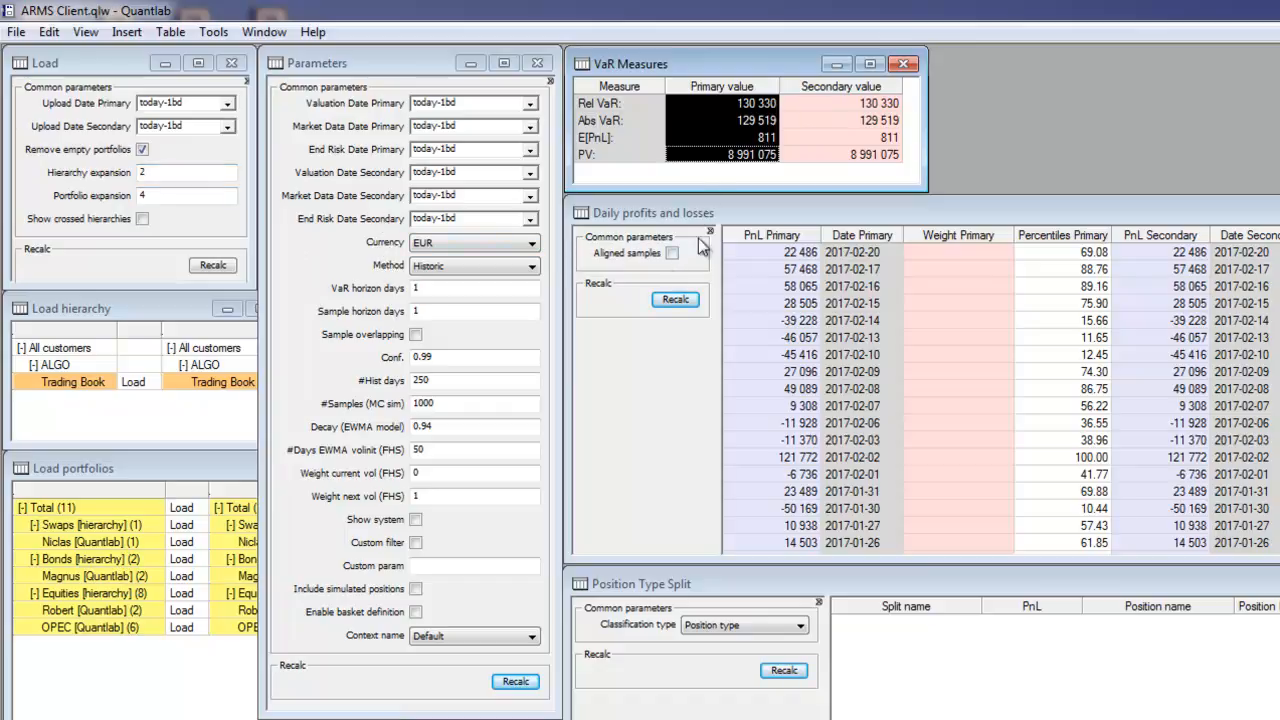
click(722, 158)
click(735, 106)
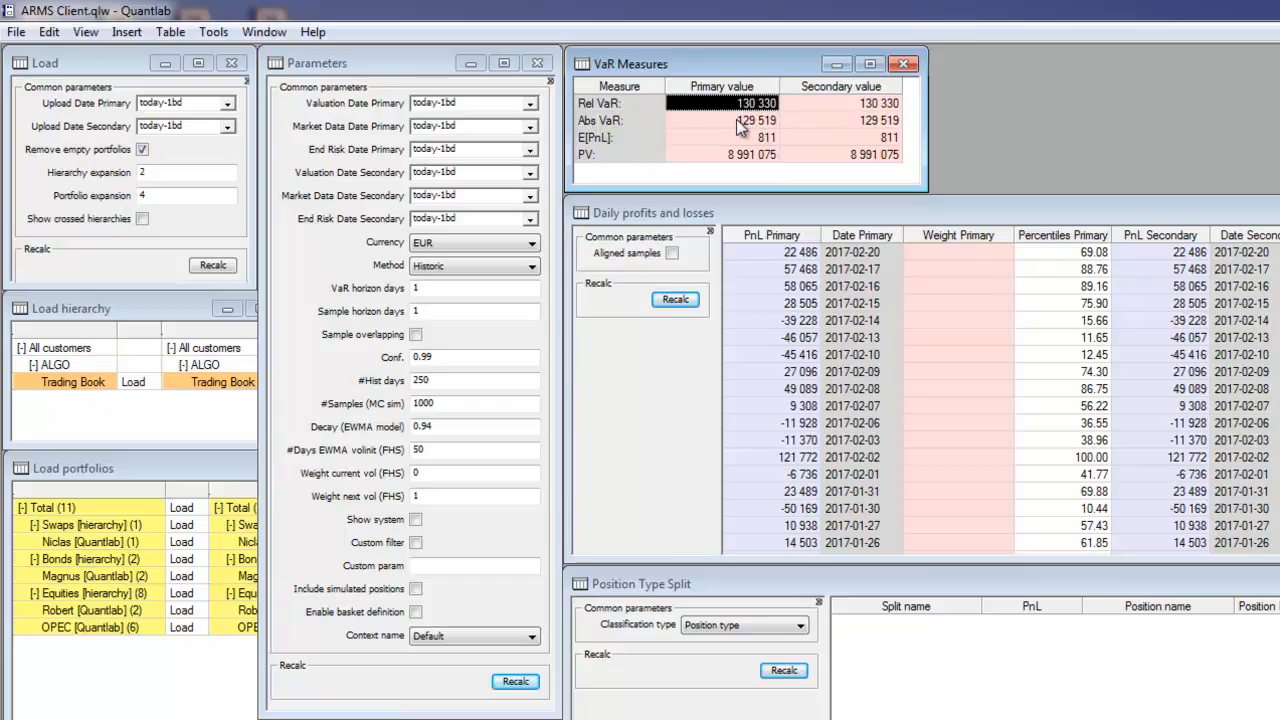
click(736, 119)
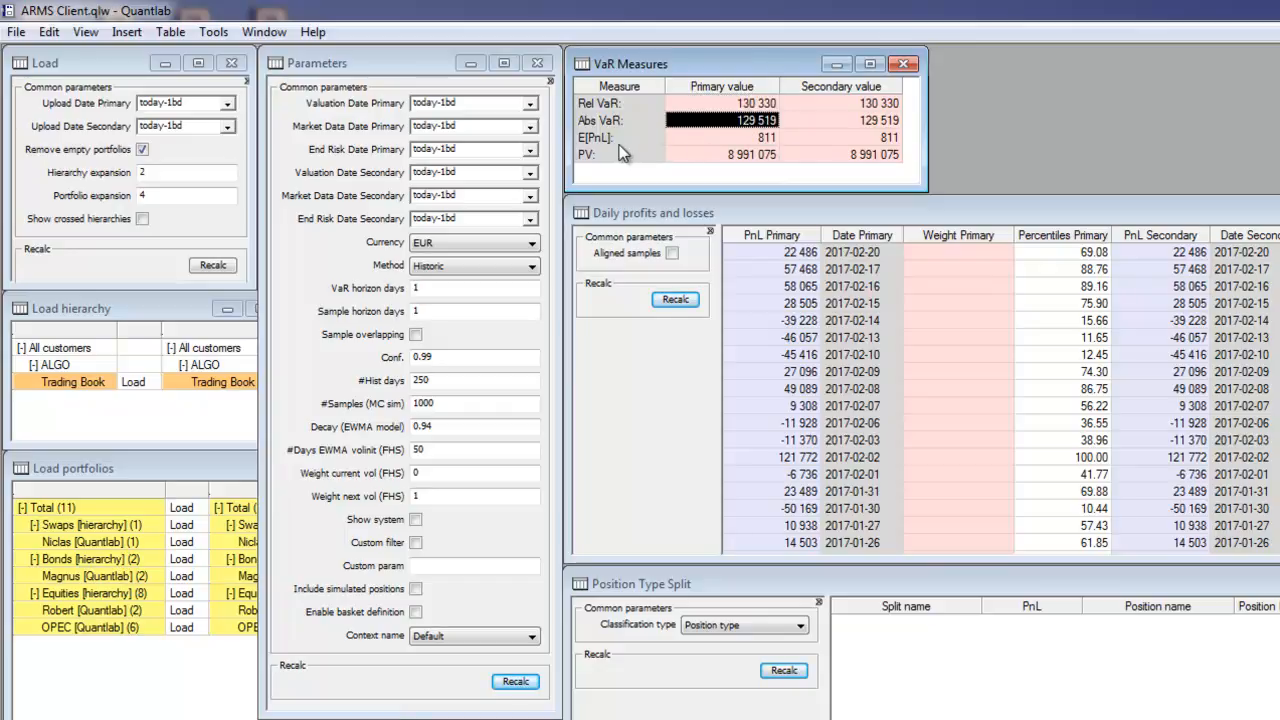
click(754, 105)
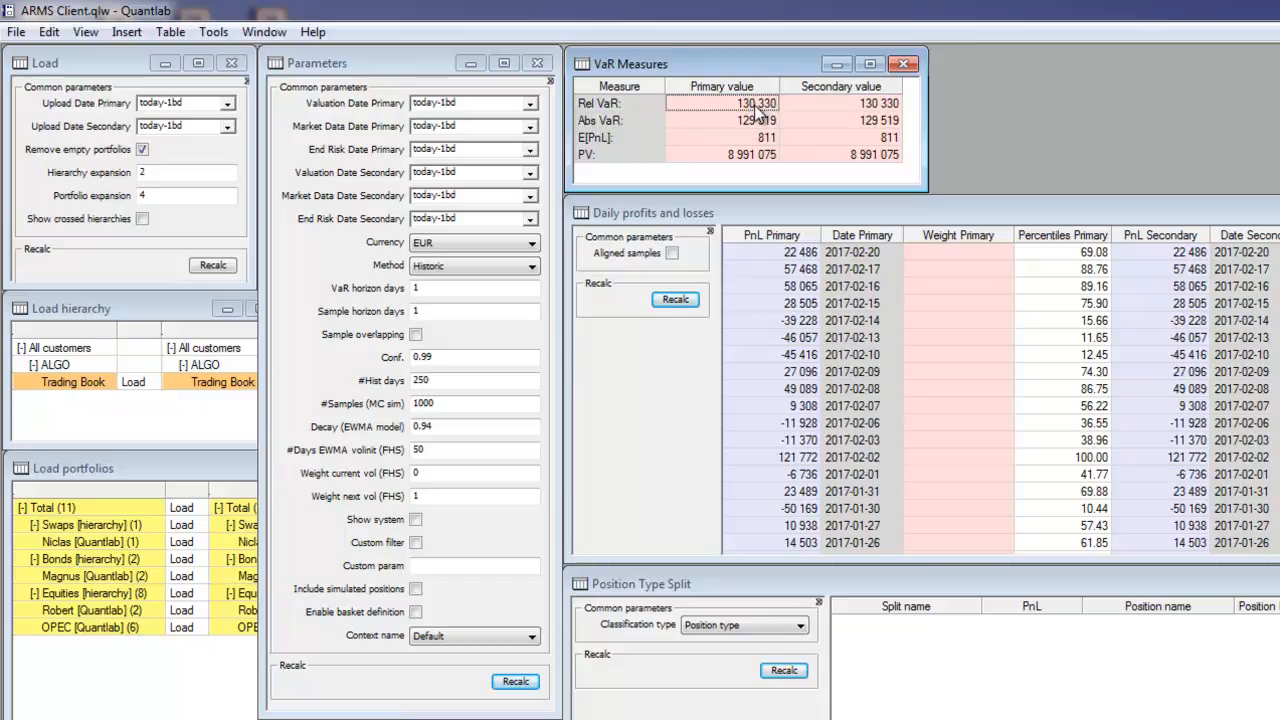
click(750, 122)
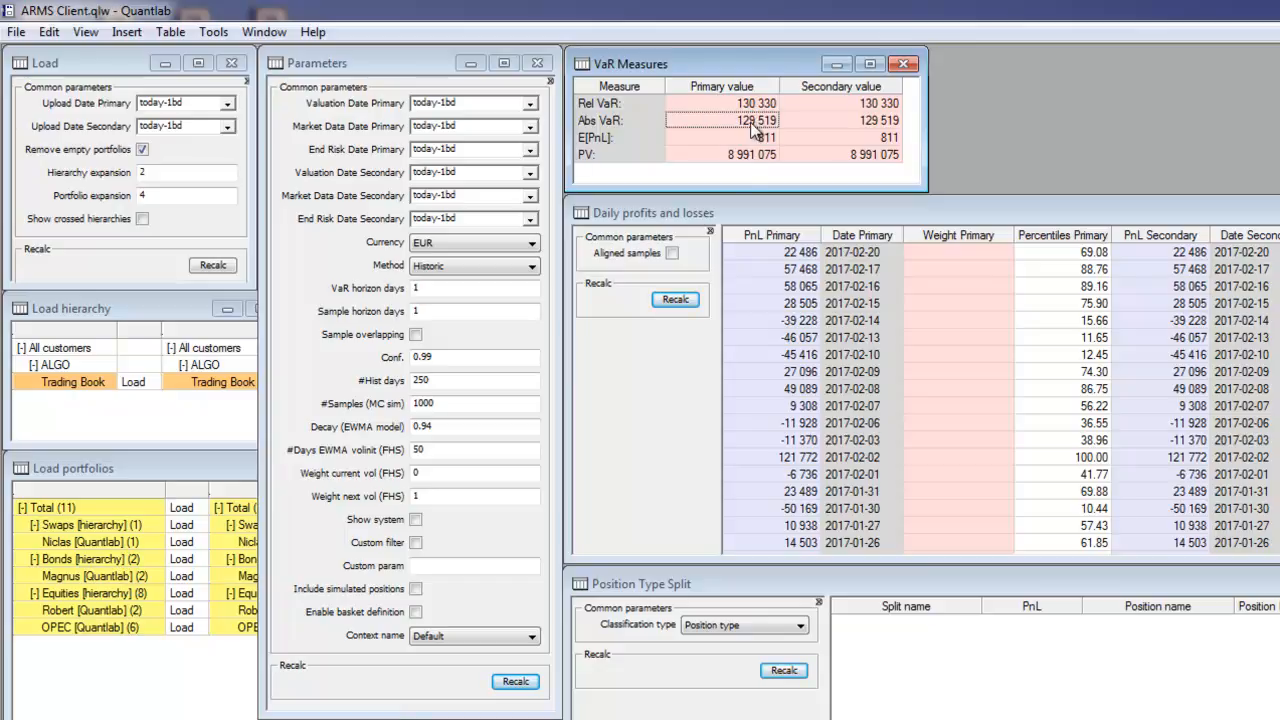
click(702, 140)
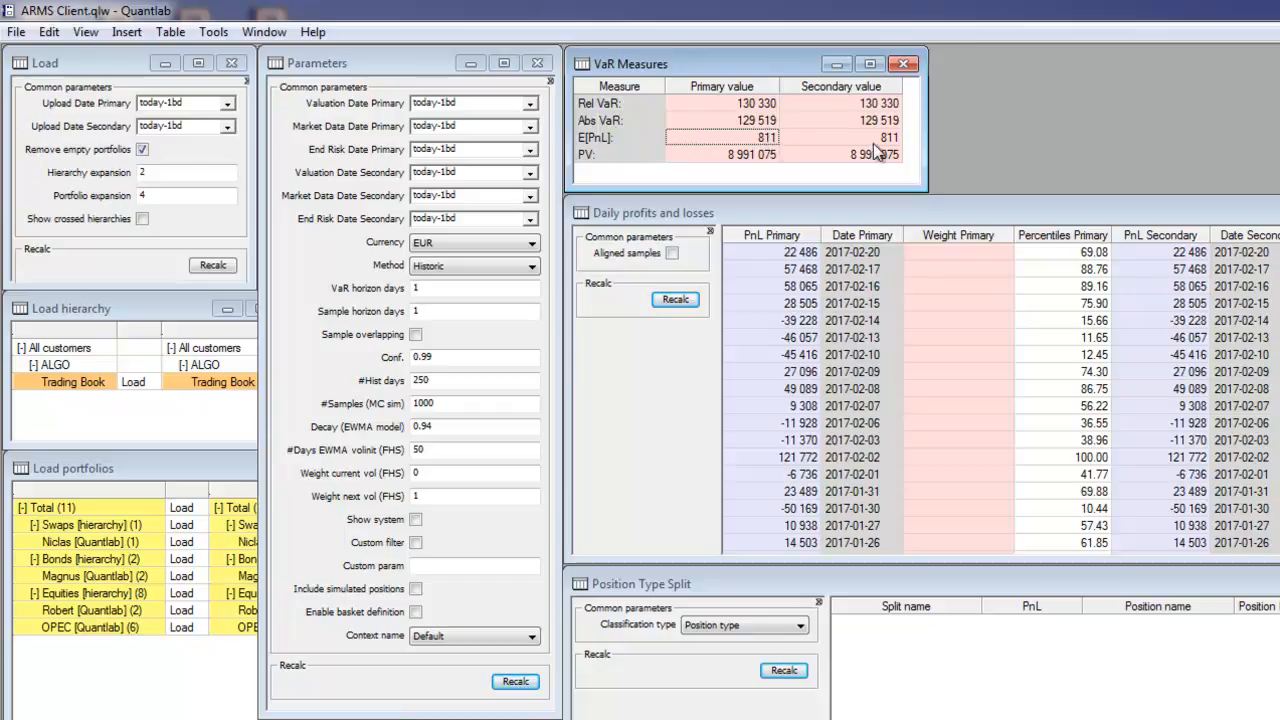
drag(752, 106, 838, 113)
drag(619, 104, 827, 107)
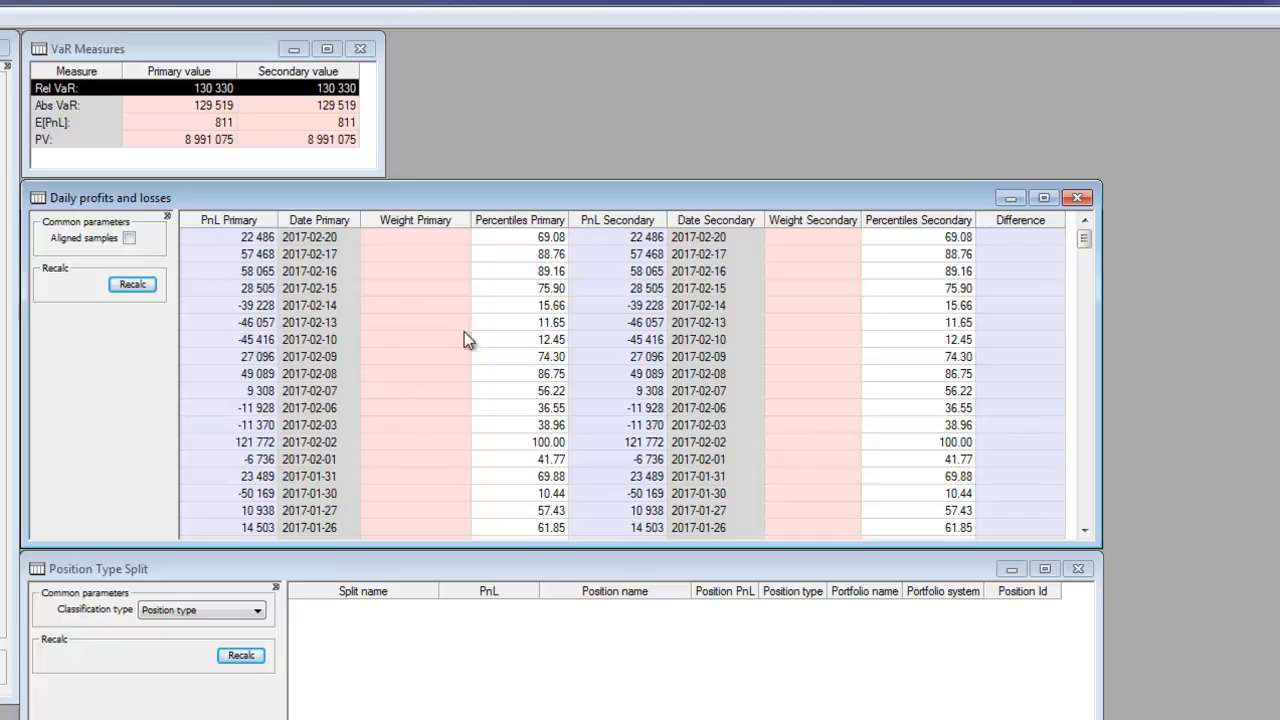
- Sort the daily profits and losses by primary percentile in ascending order and inspect the weighted scenarios 2016-04-21 and 2016-09-12
click(555, 225)
click(555, 225)
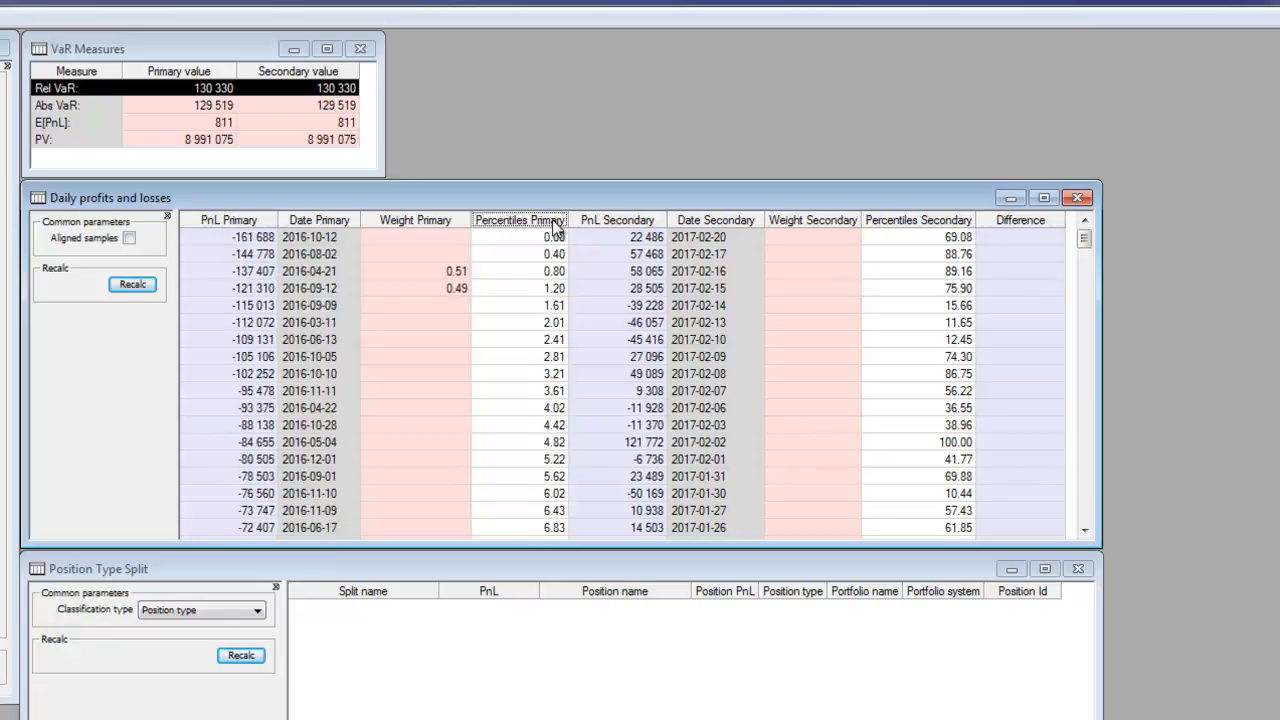
drag(454, 272, 266, 296)
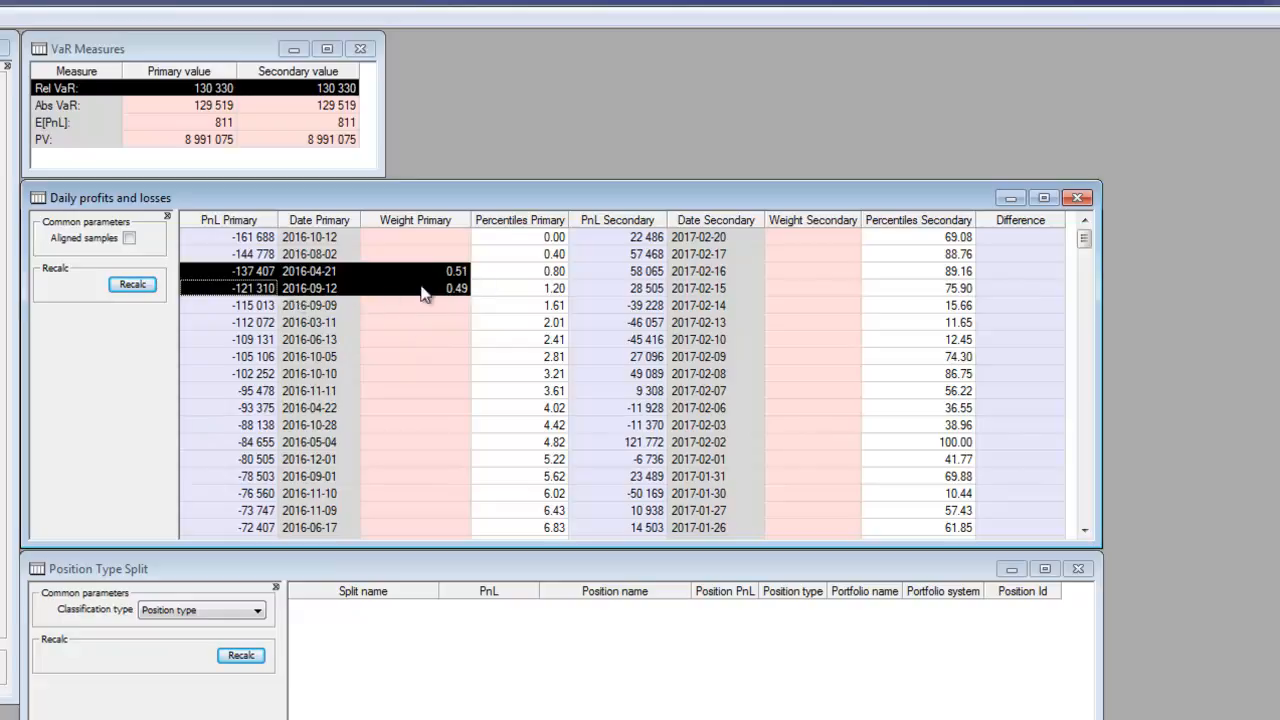
click(310, 272)
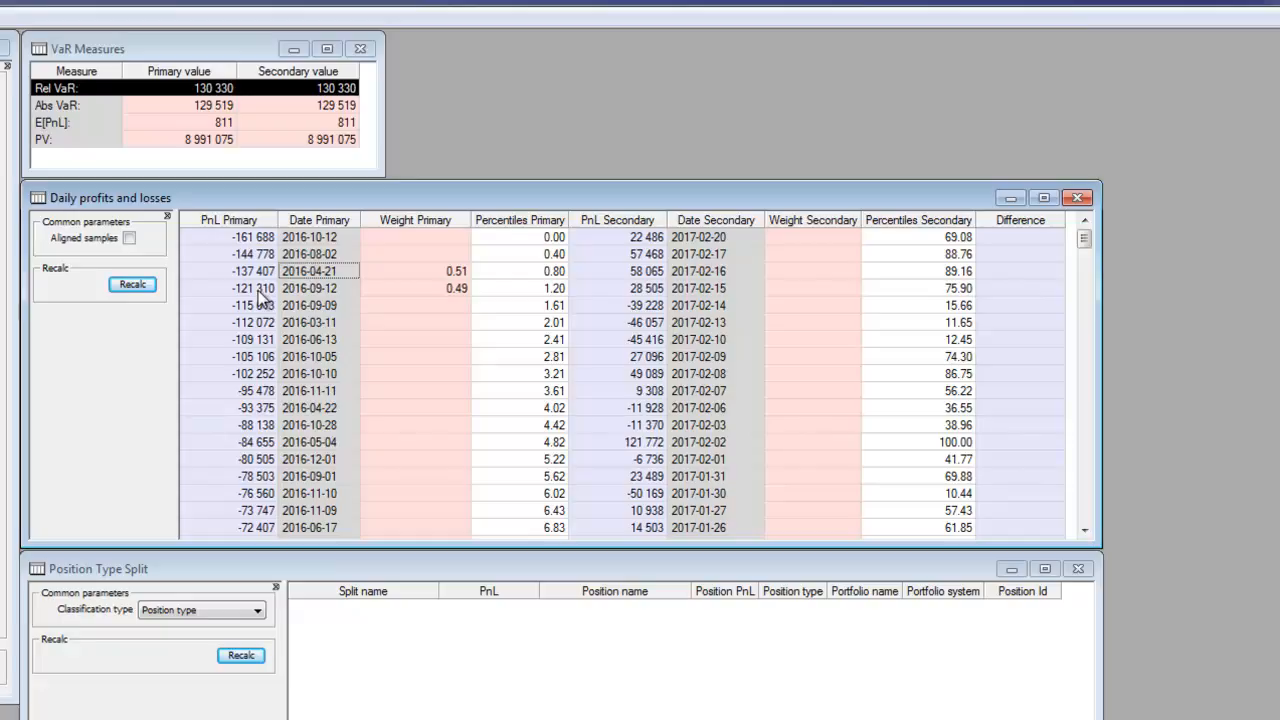
drag(416, 274, 262, 289)
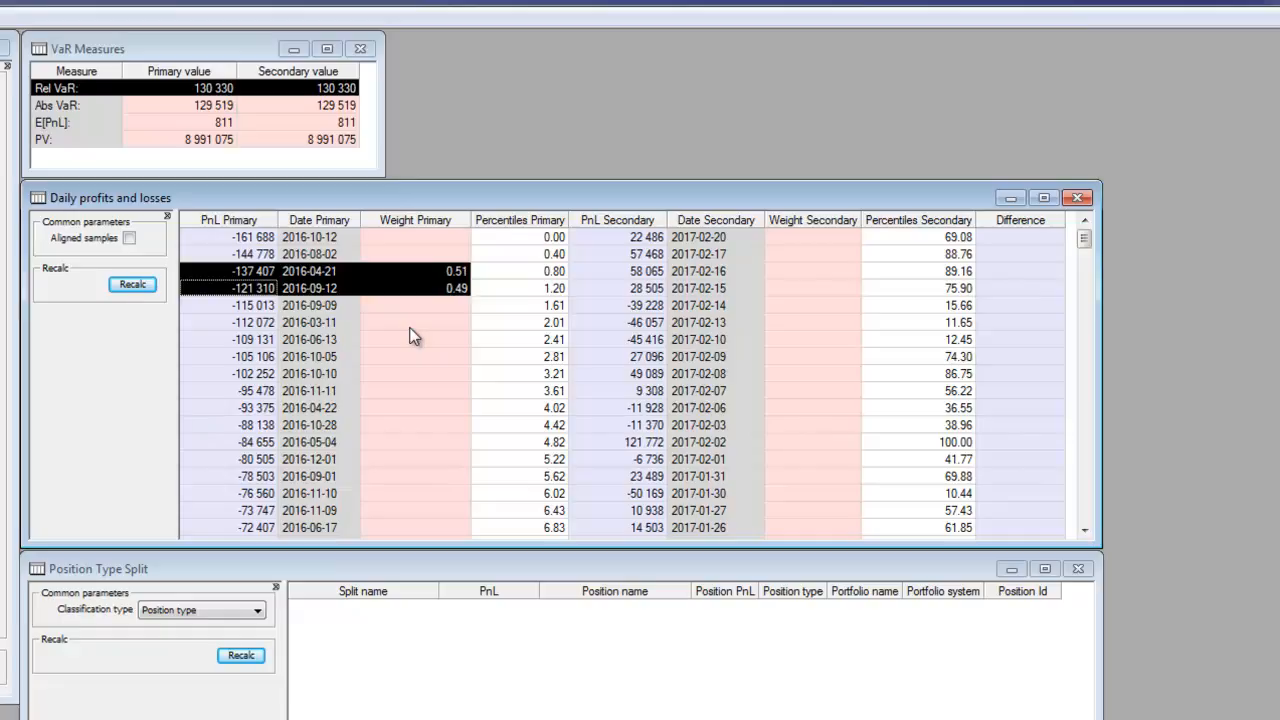
click(290, 277)
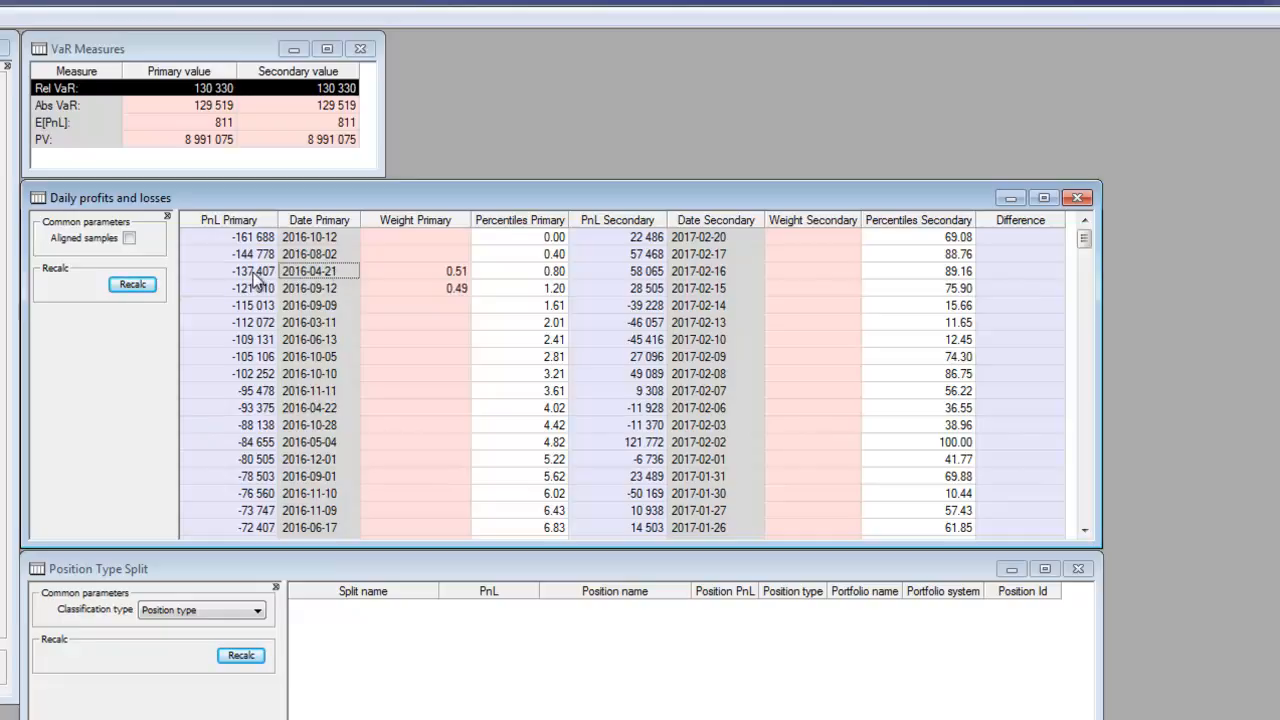
- Split the 2016-04-21 scenario's PnL by type and list the positions behind its equity, bond and ir_swap results
click(307, 273)
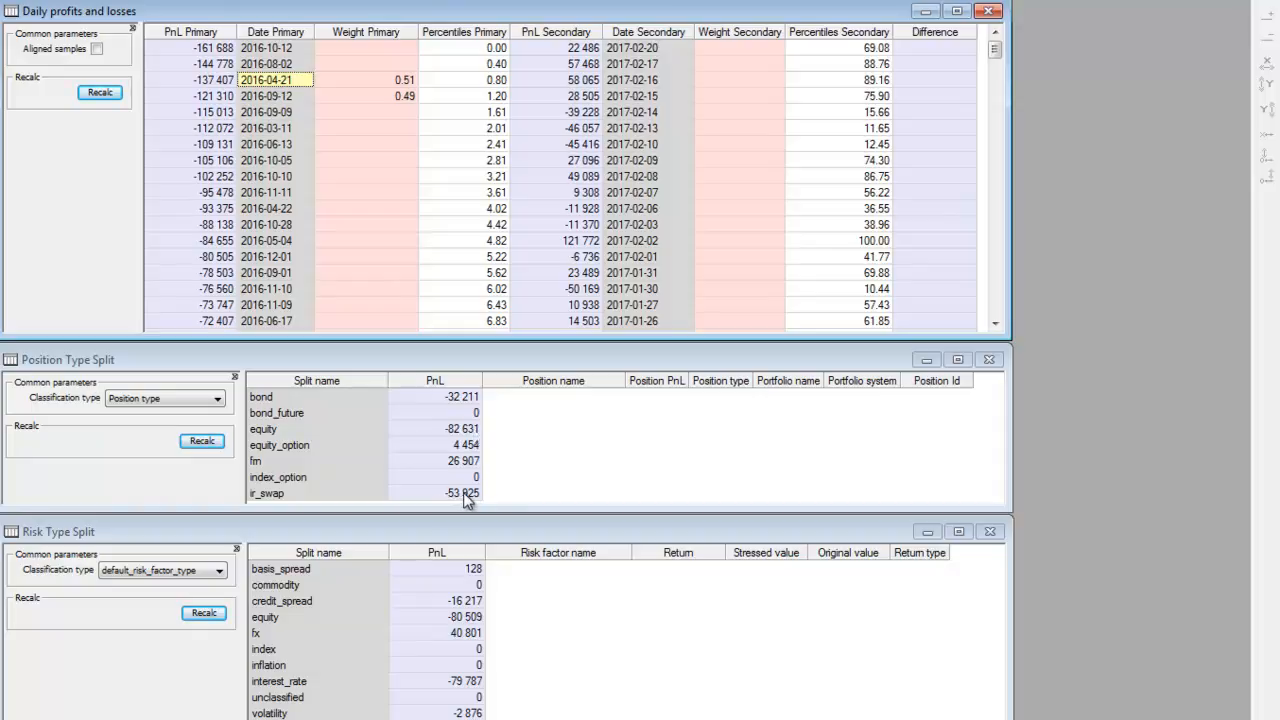
click(450, 435)
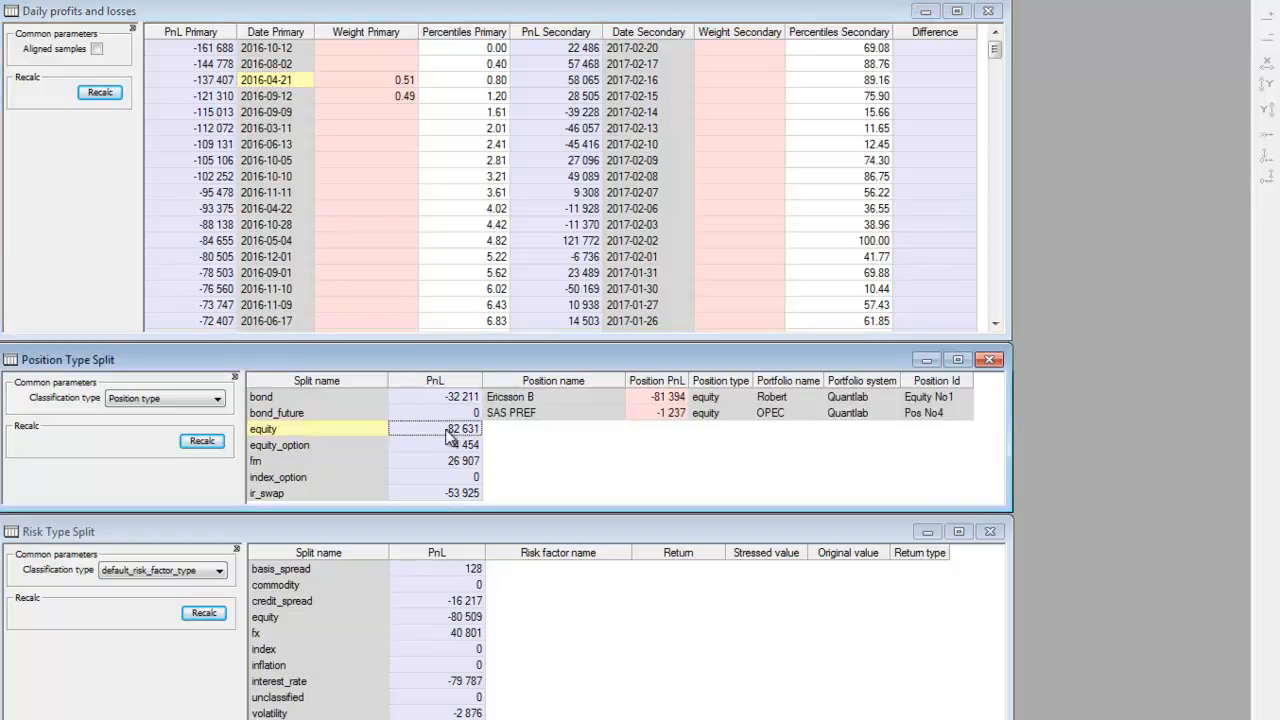
click(439, 403)
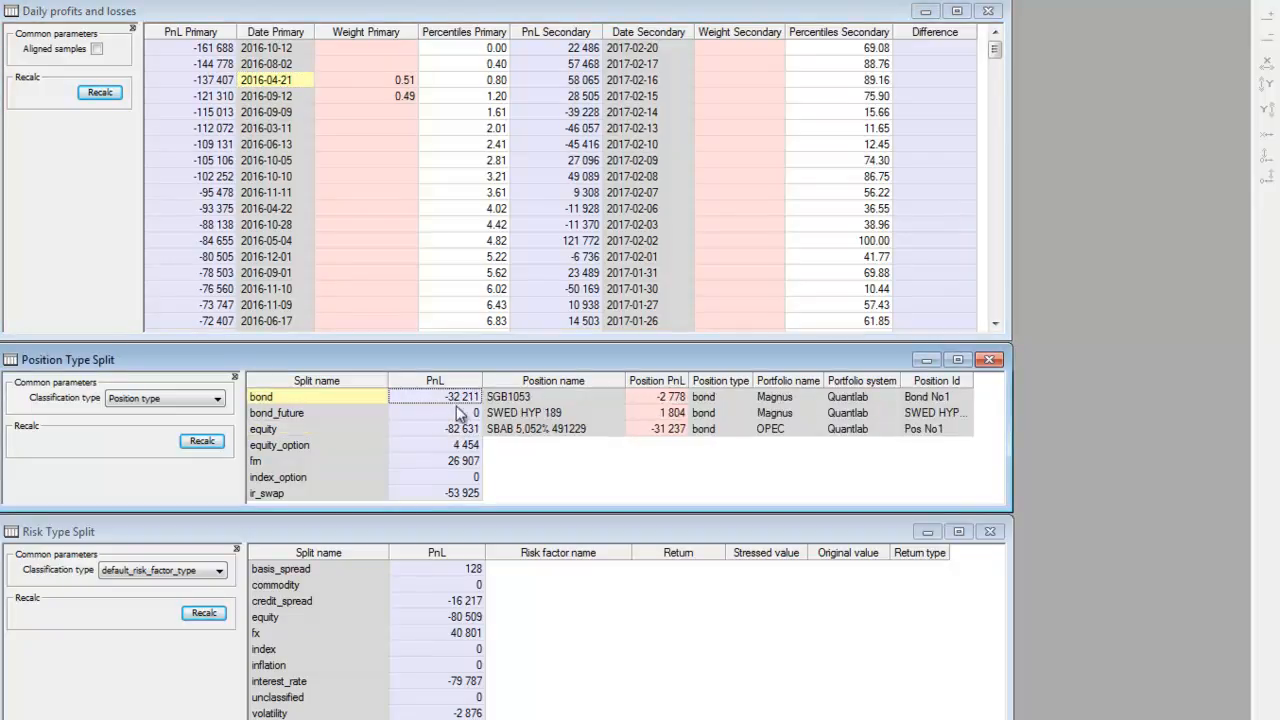
click(468, 493)
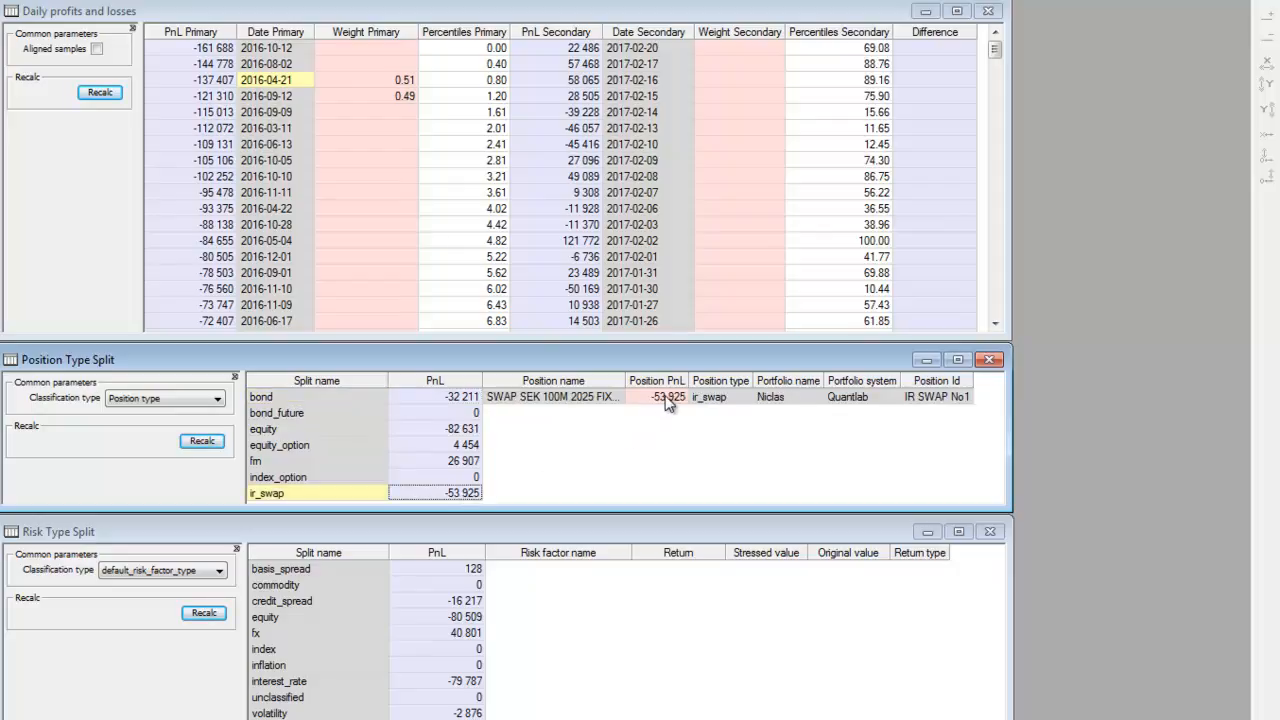
click(670, 398)
- Examine the scenario's Risk Type Split and list the risk factor returns and stressed values behind interest_rate and fx
drag(298, 587, 360, 668)
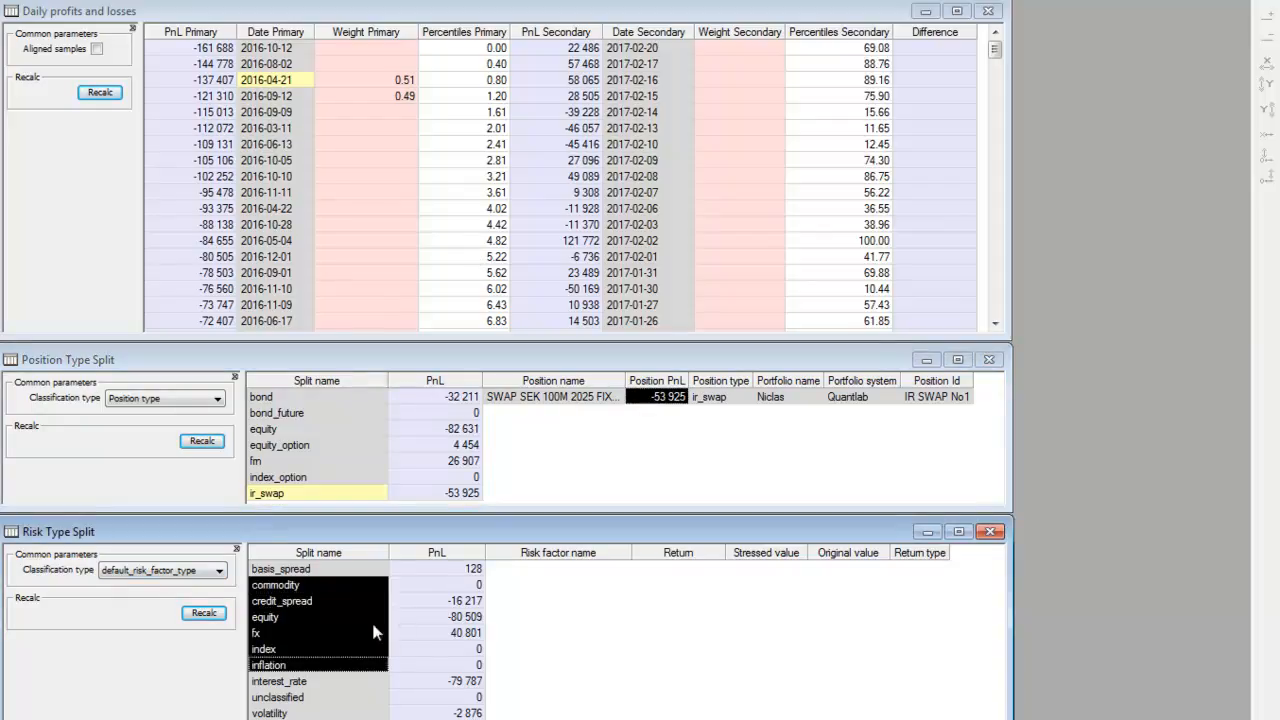
click(340, 632)
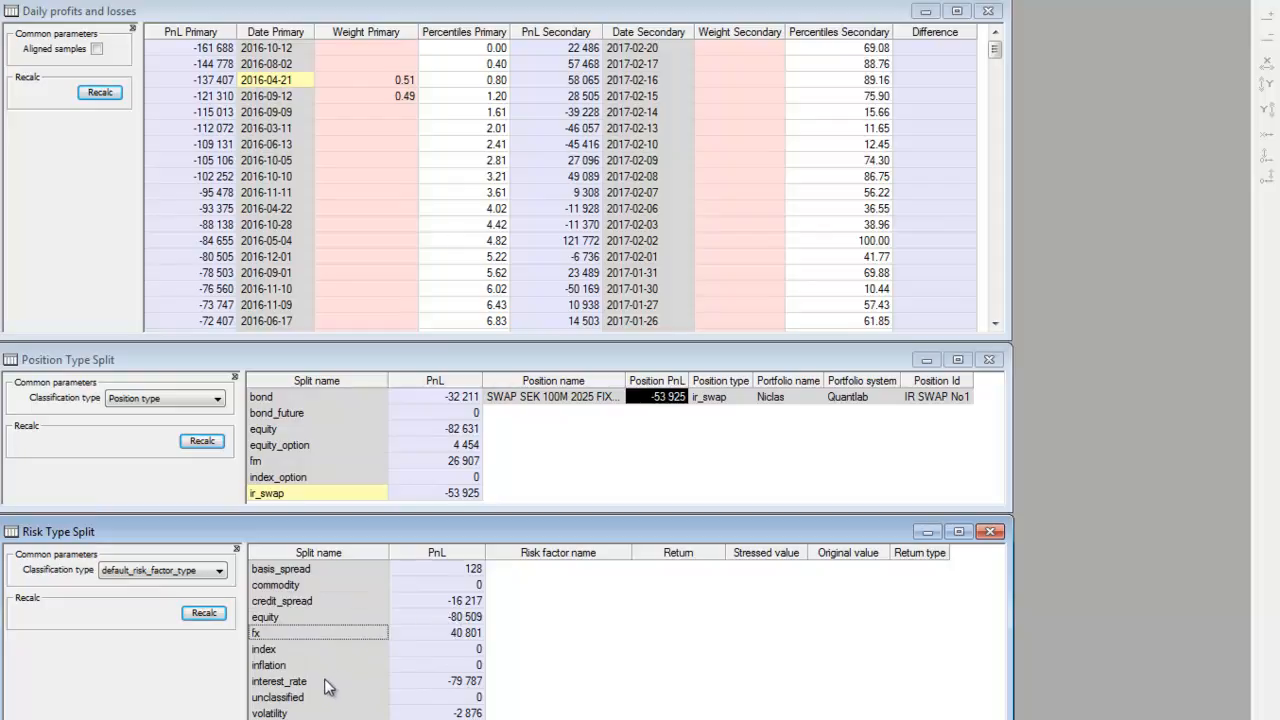
click(470, 684)
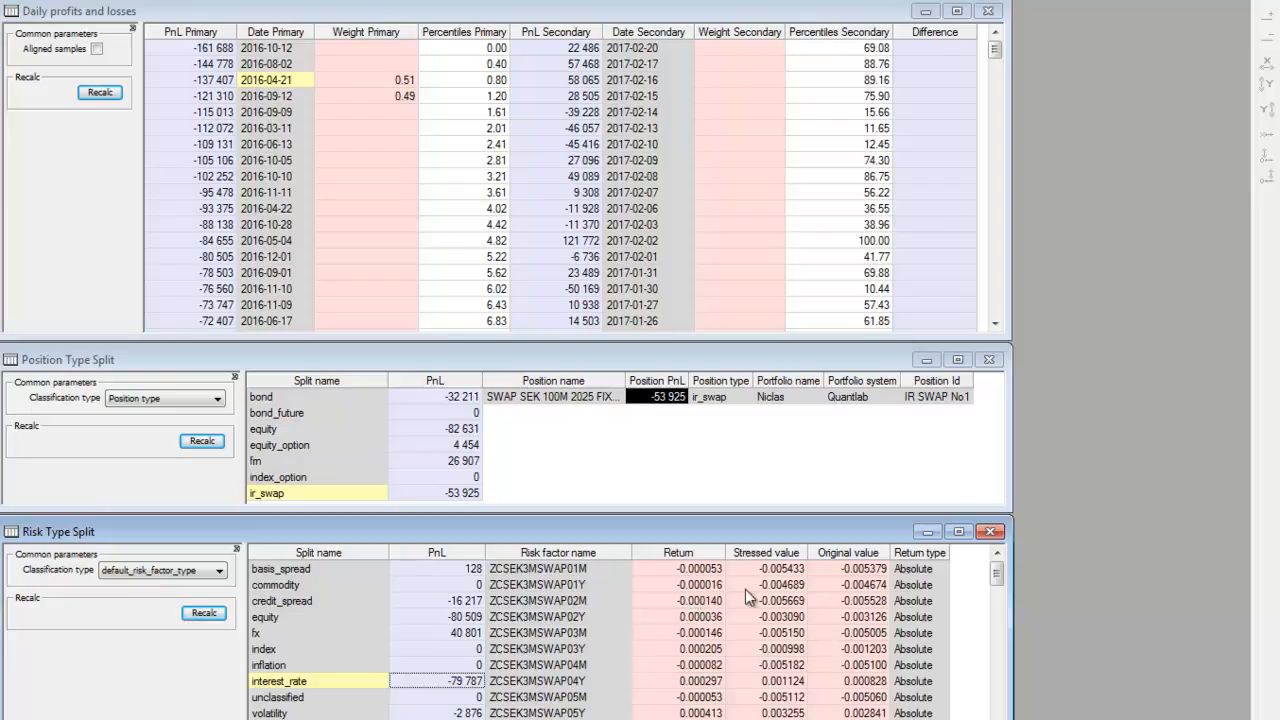
drag(853, 588, 851, 650)
drag(769, 589, 765, 682)
click(706, 615)
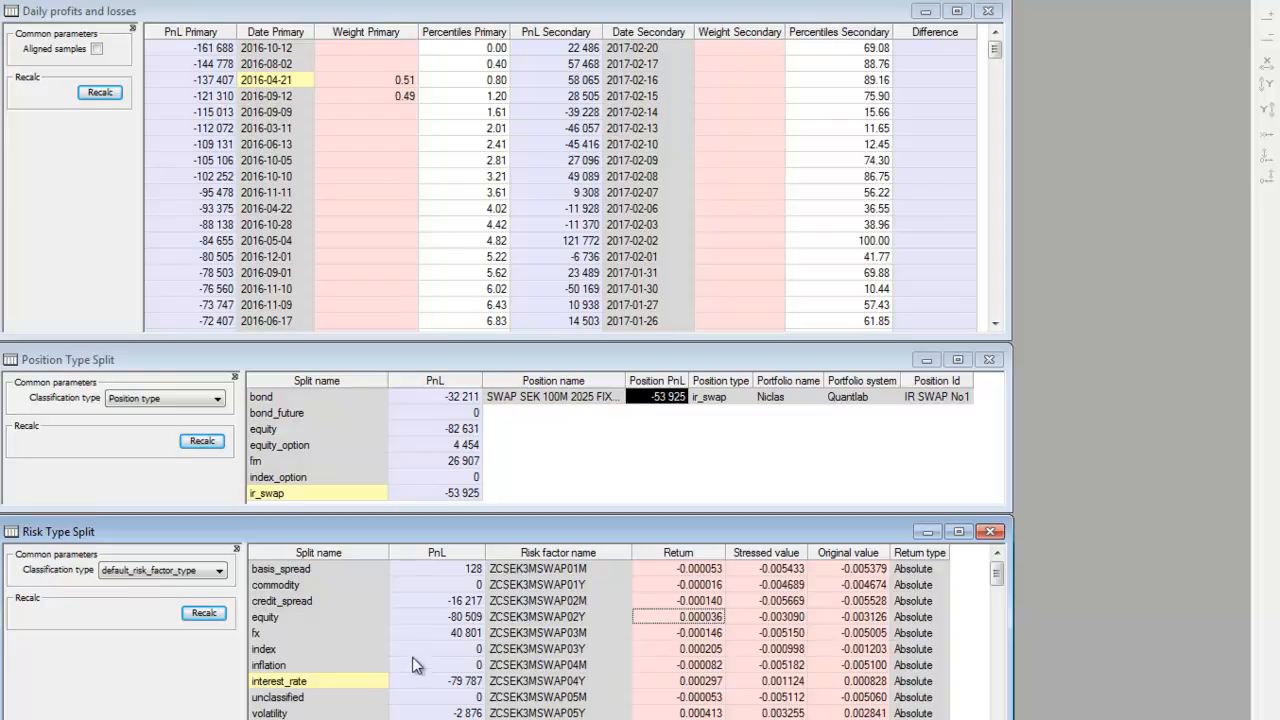
click(452, 633)
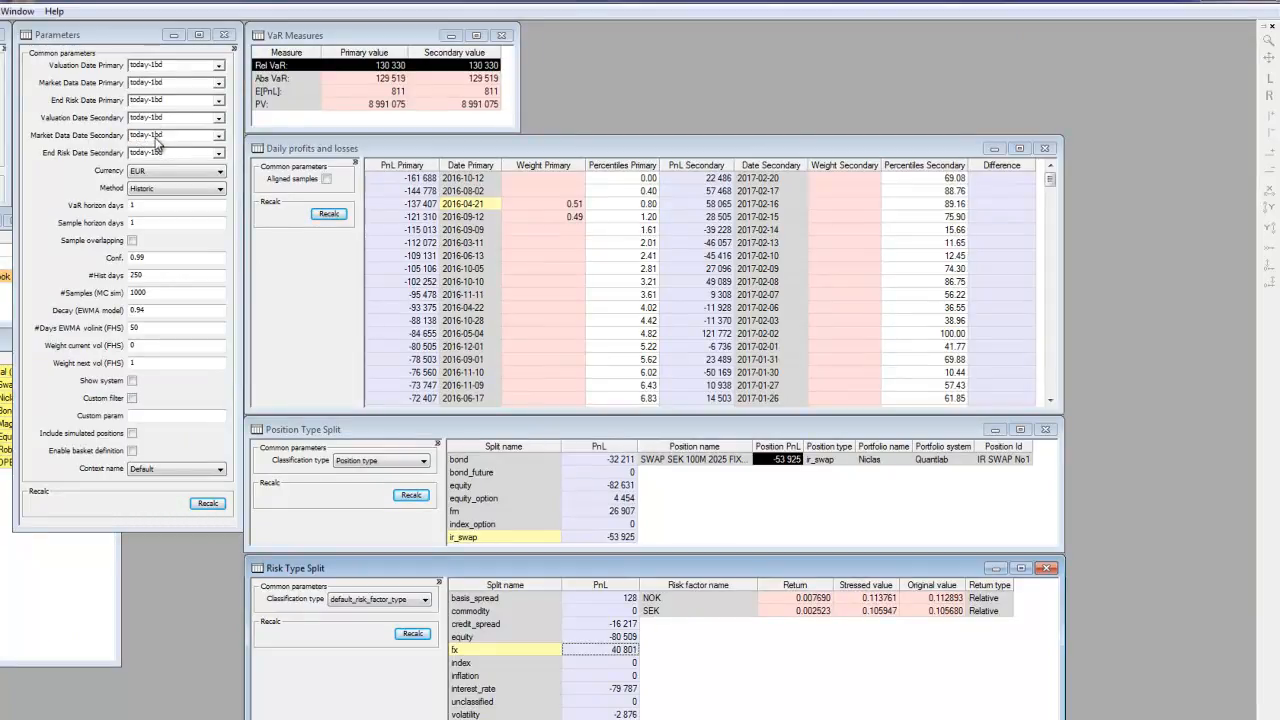
- Set the secondary market data date to today-2bd, recalculate, and compare the relative and absolute VaR with the primary values
click(157, 142)
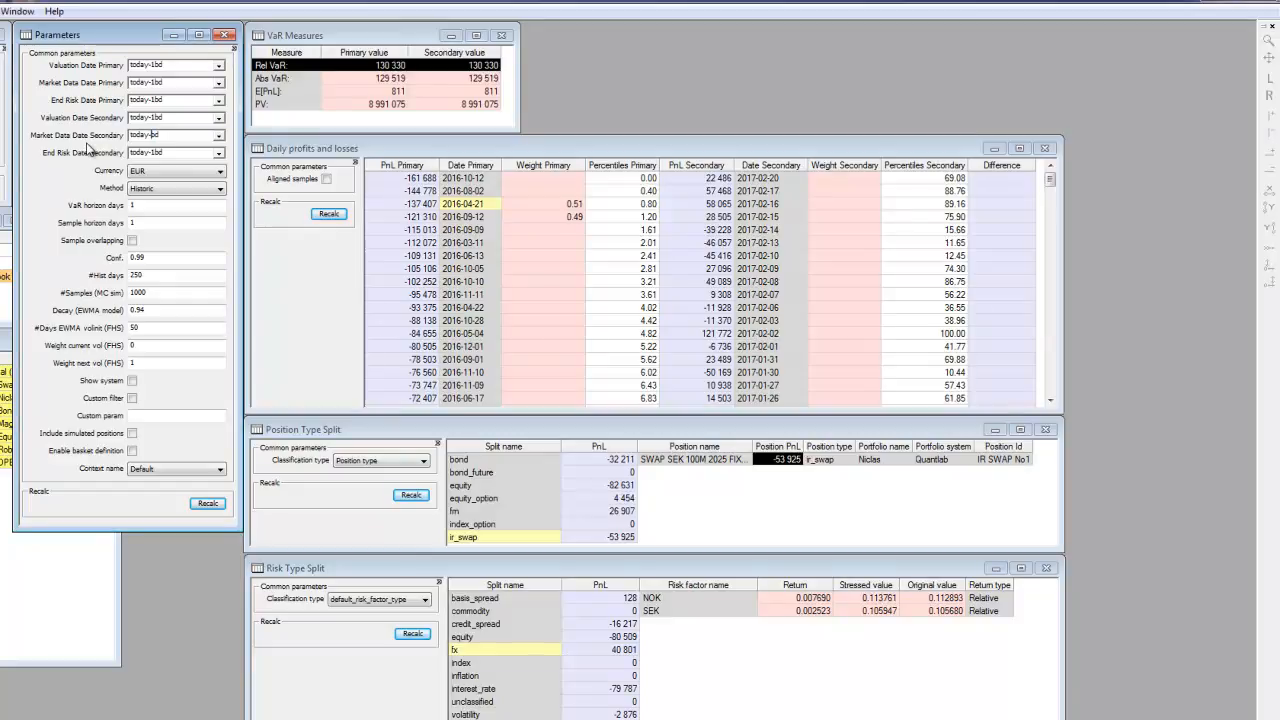
click(207, 503)
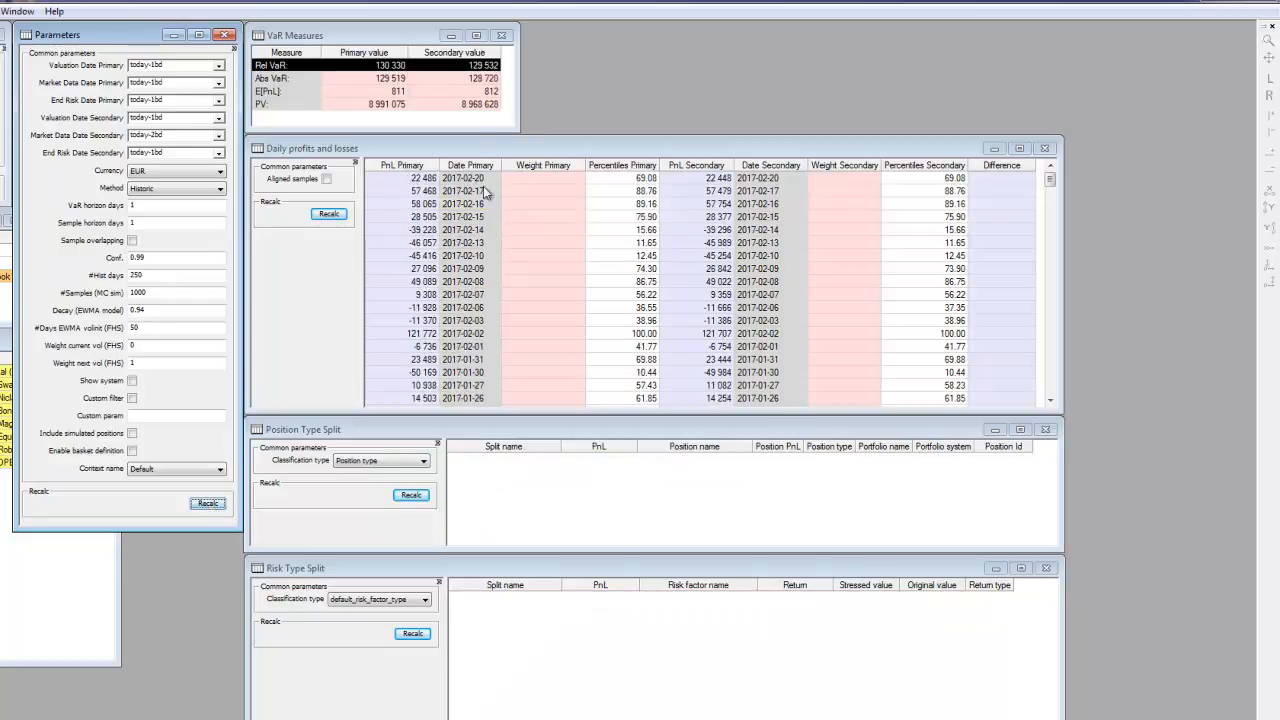
click(441, 94)
drag(398, 66, 443, 86)
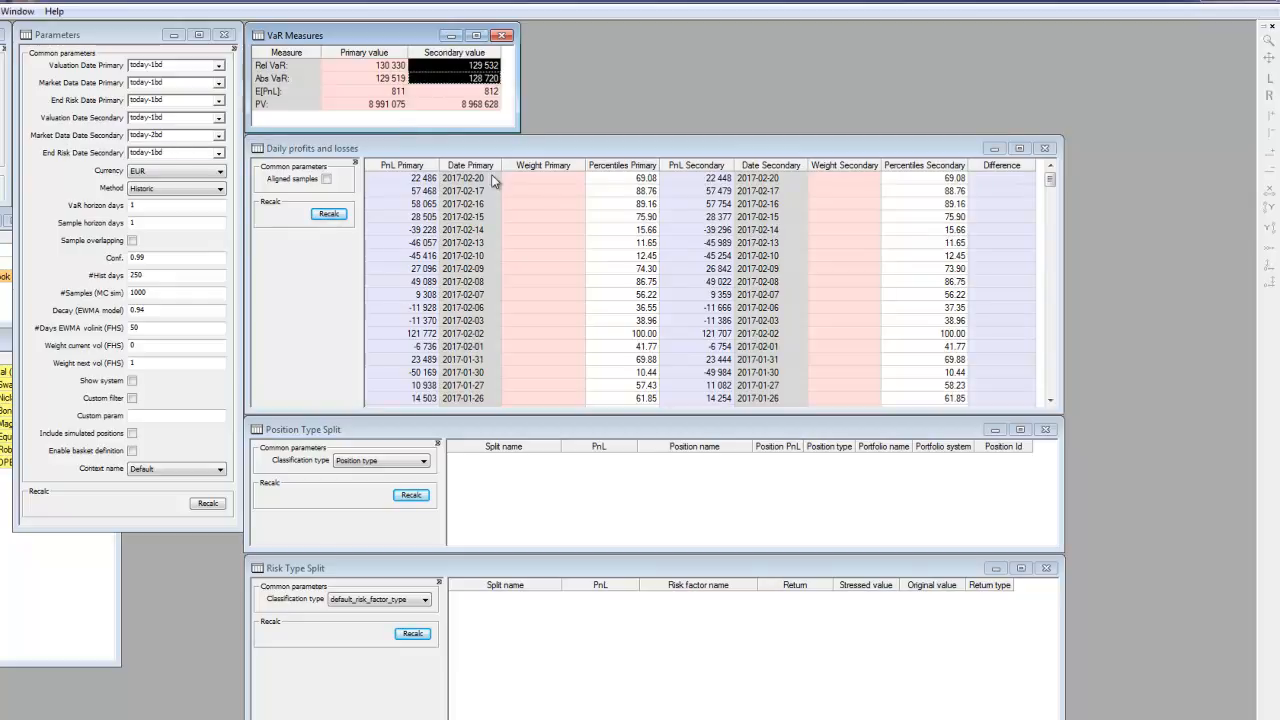
- Align the samples in the daily profits and losses and sort them by primary percentile in ascending order
click(628, 165)
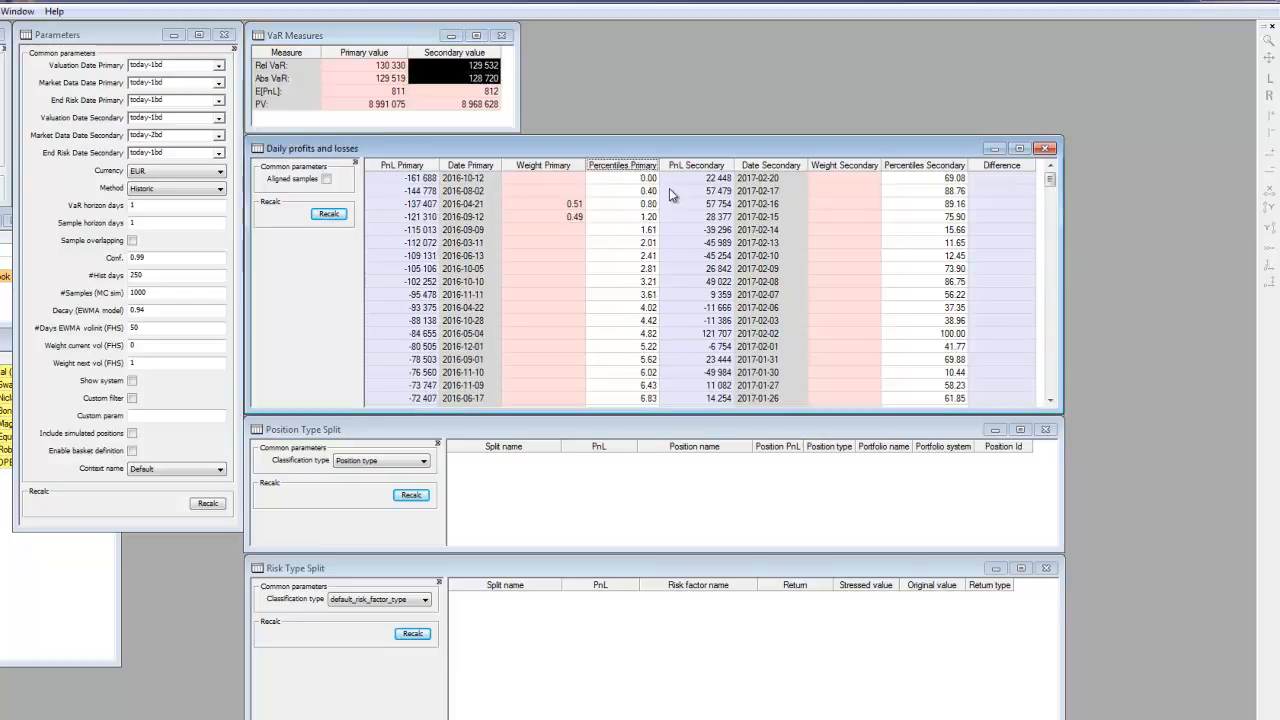
click(327, 180)
click(329, 213)
click(621, 166)
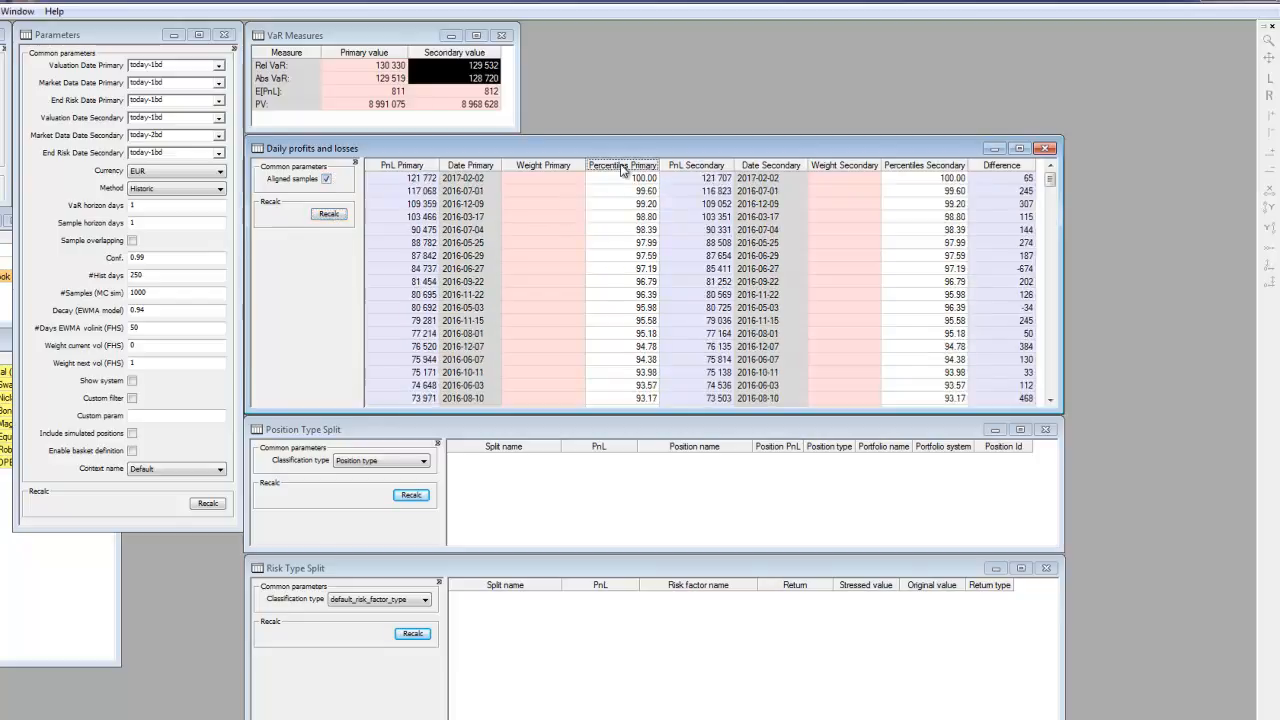
click(633, 168)
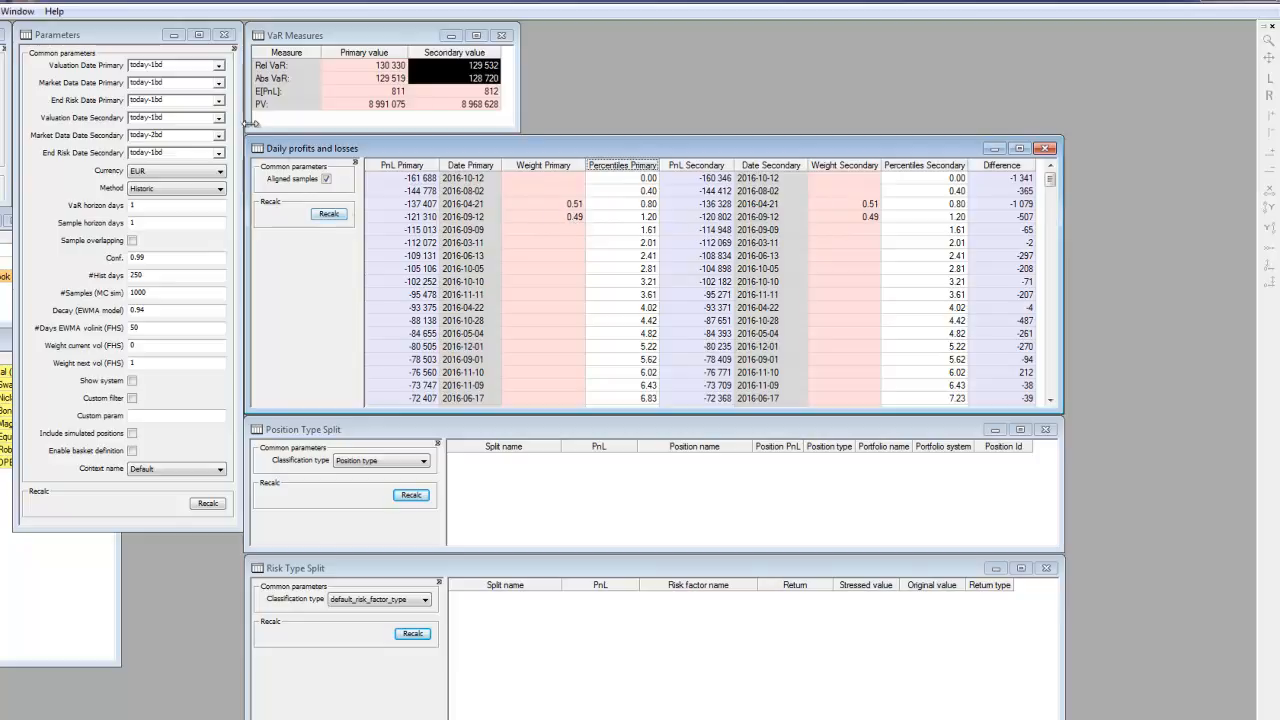
- Recalculate with the secondary market data date at today-5bd and compare the weighted 2016-04-21 and 2016-09-12 scenarios in ascending percentile order
click(156, 141)
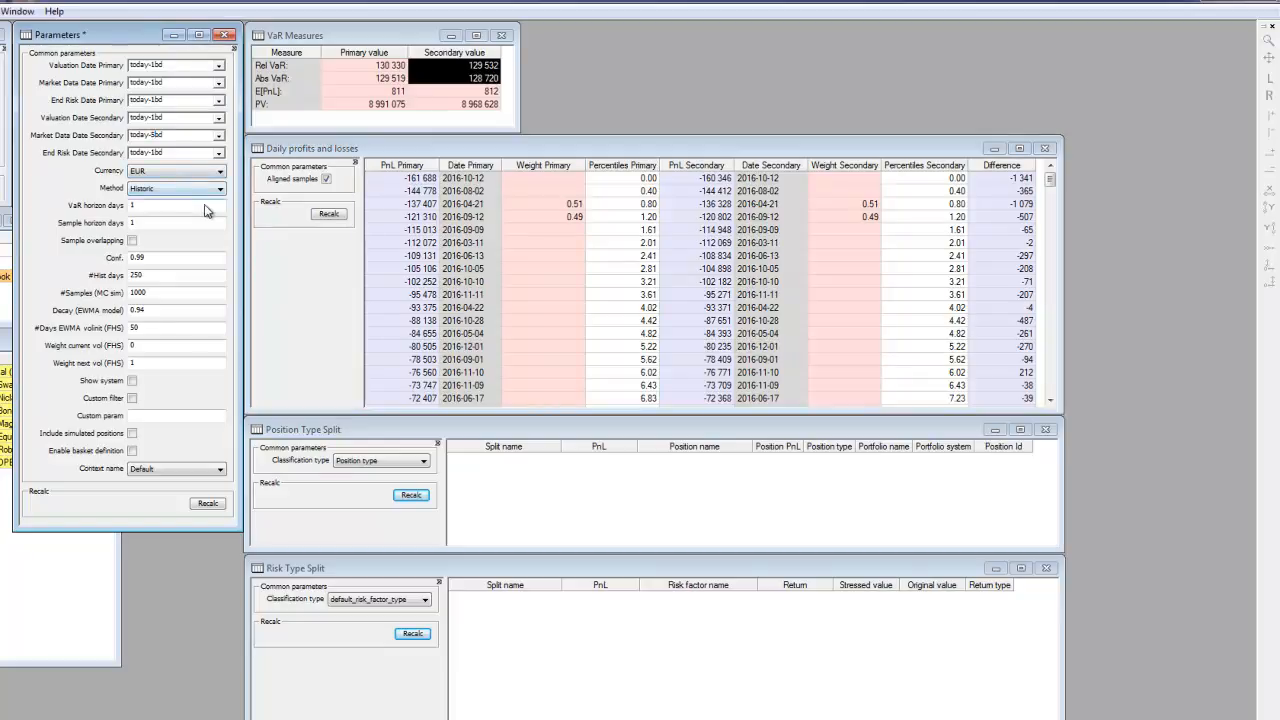
click(316, 212)
click(316, 212)
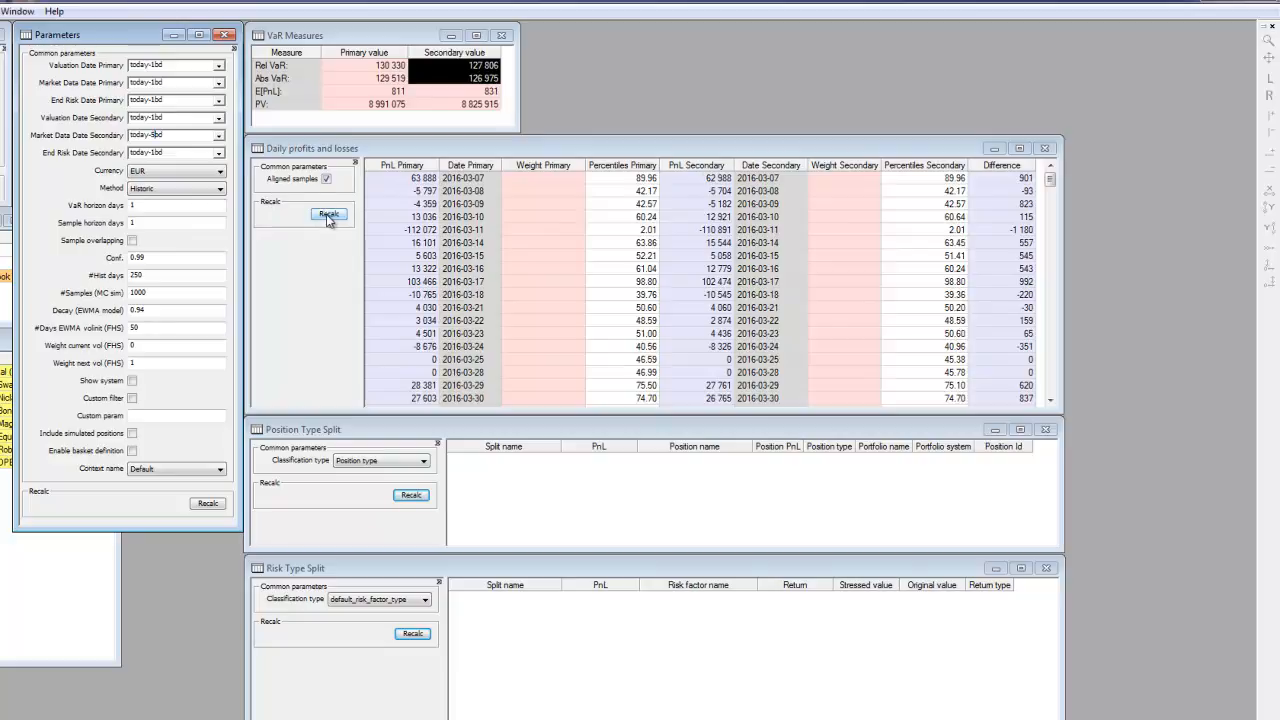
click(645, 165)
click(645, 165)
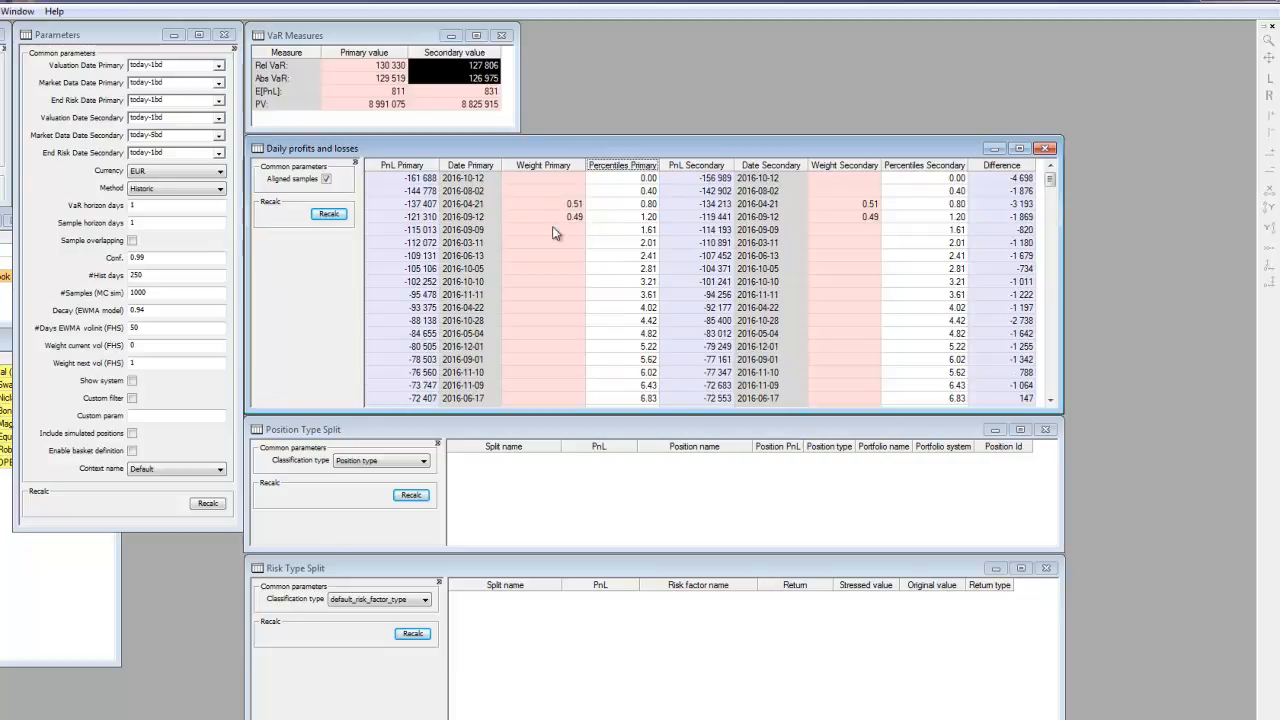
drag(708, 204, 702, 219)
drag(428, 204, 462, 217)
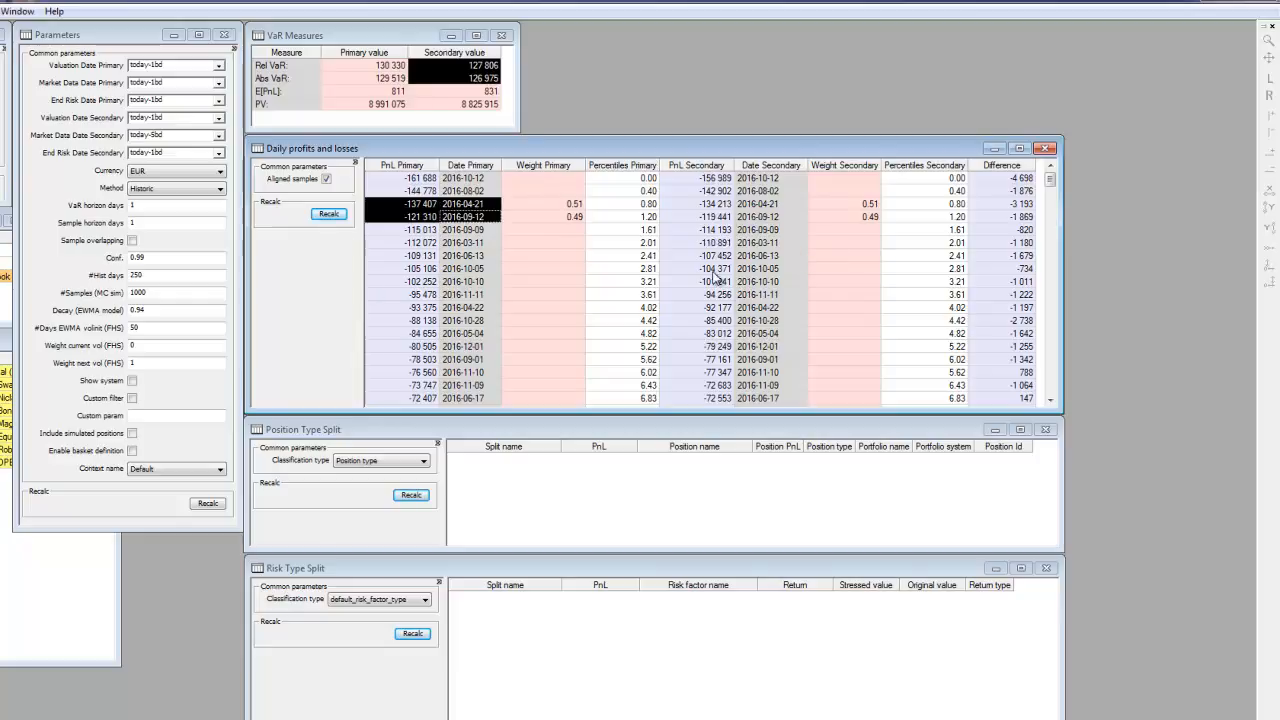
- Reset the secondary market data date to today-1bd, set the secondary end risk date to today-10bd, and recalculate
click(153, 135)
key(BackSpace)
text(1)
click(160, 152)
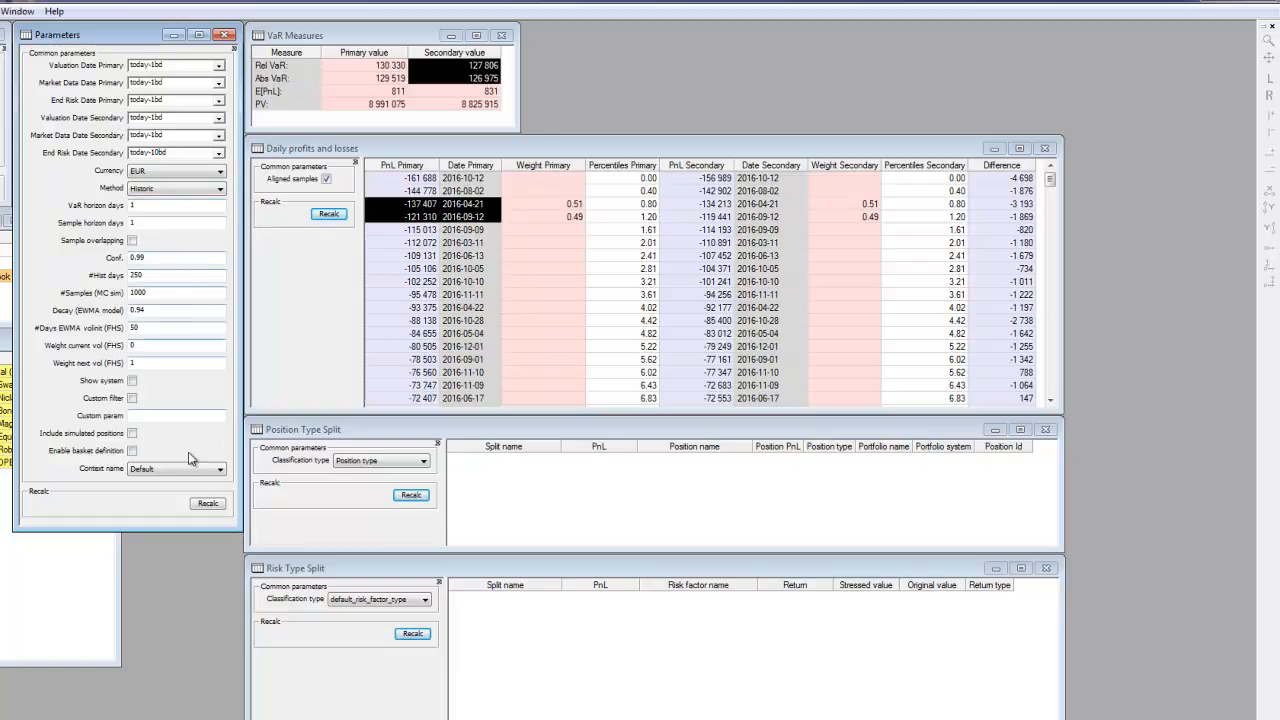
click(210, 503)
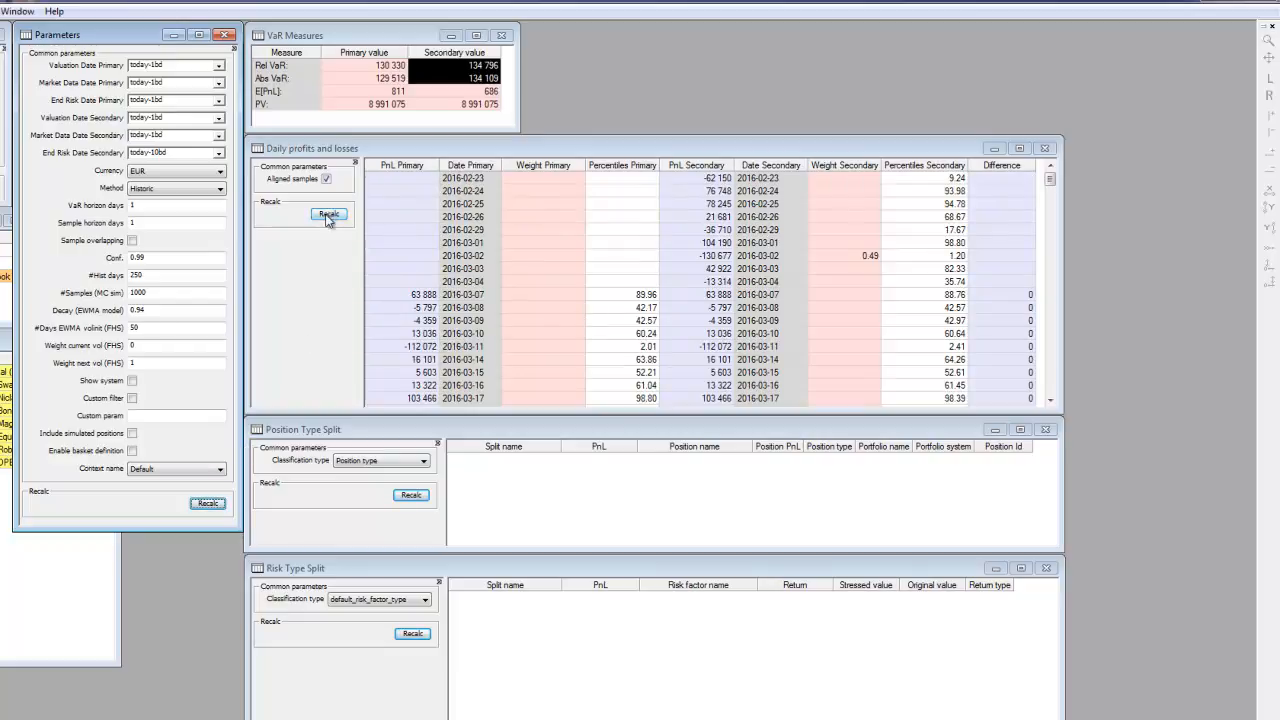
- Compare the primary and secondary relative VaR for the different end risk dates
click(381, 69)
click(445, 67)
click(452, 67)
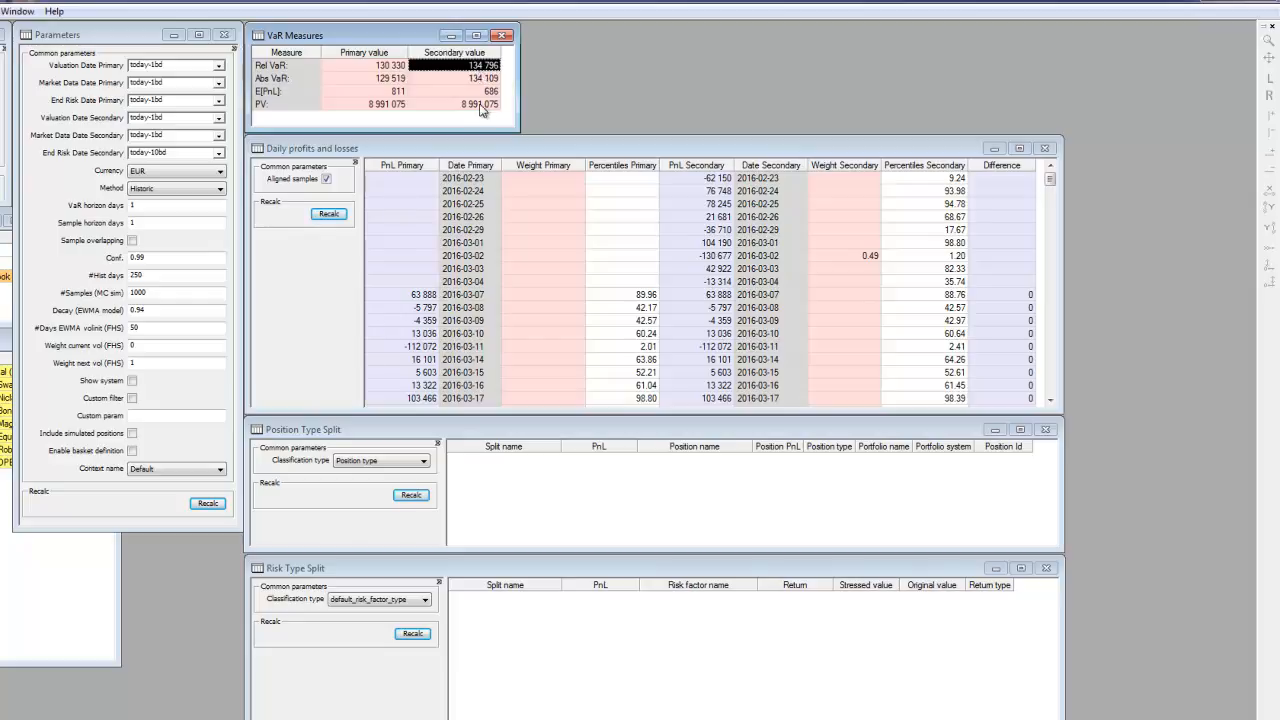
- Turn off aligned samples, recalculate, and inspect the two weighted primary scenarios in ascending primary percentile order
click(326, 179)
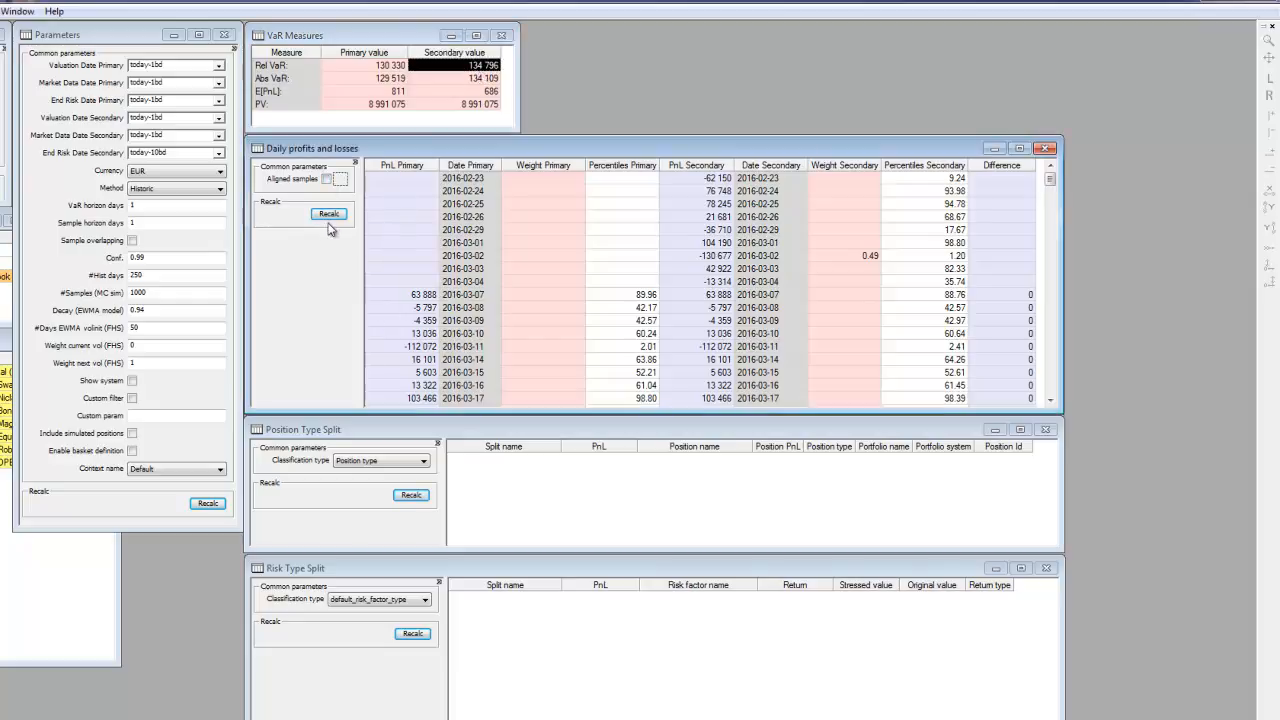
click(328, 216)
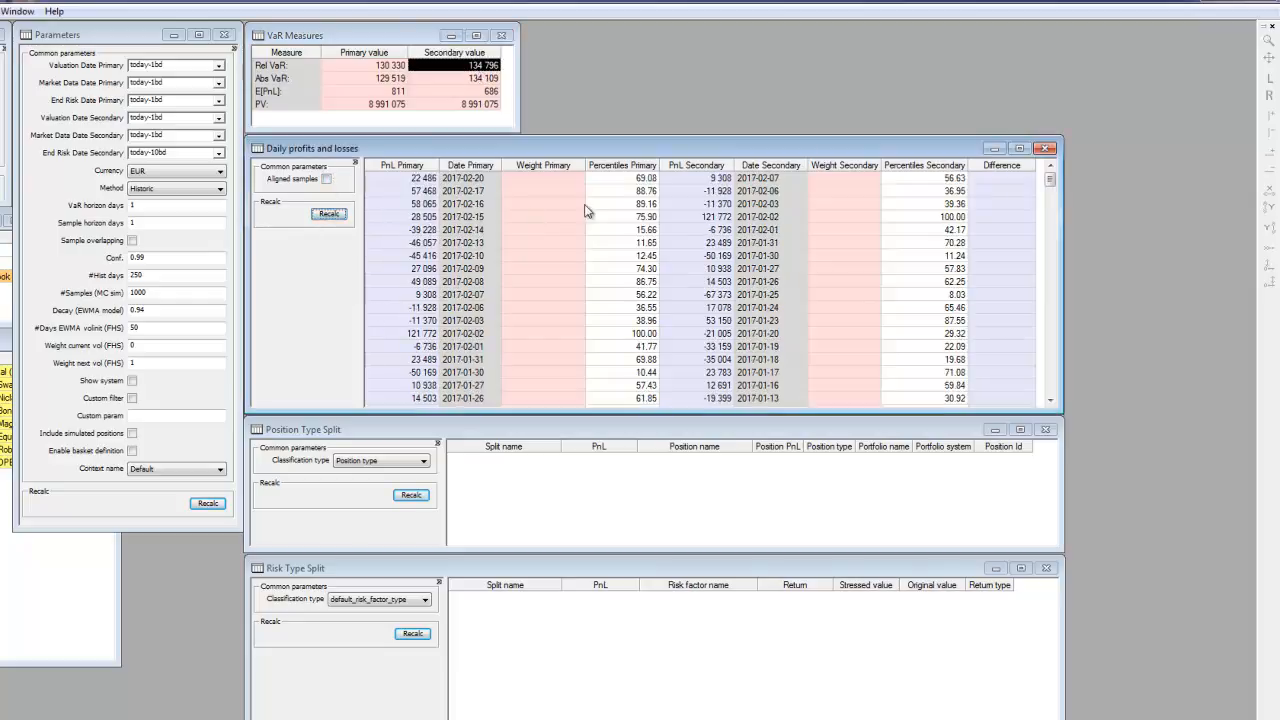
click(636, 166)
click(636, 166)
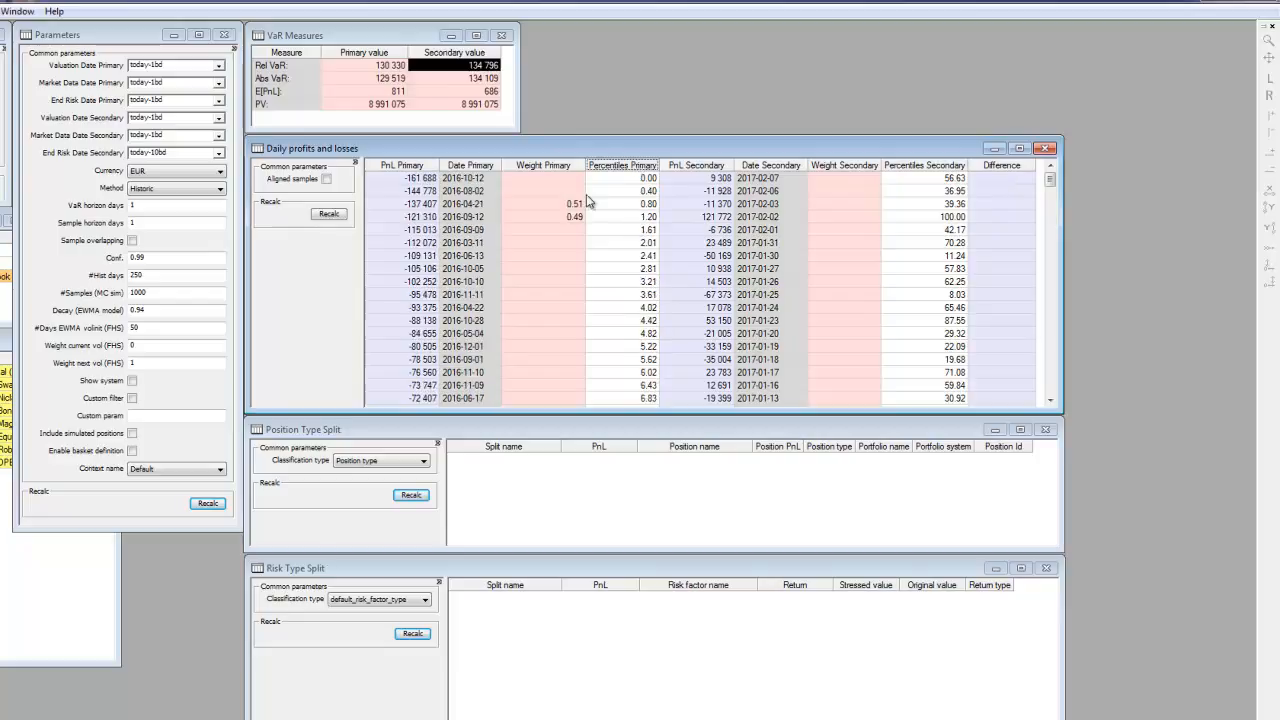
drag(419, 204, 567, 222)
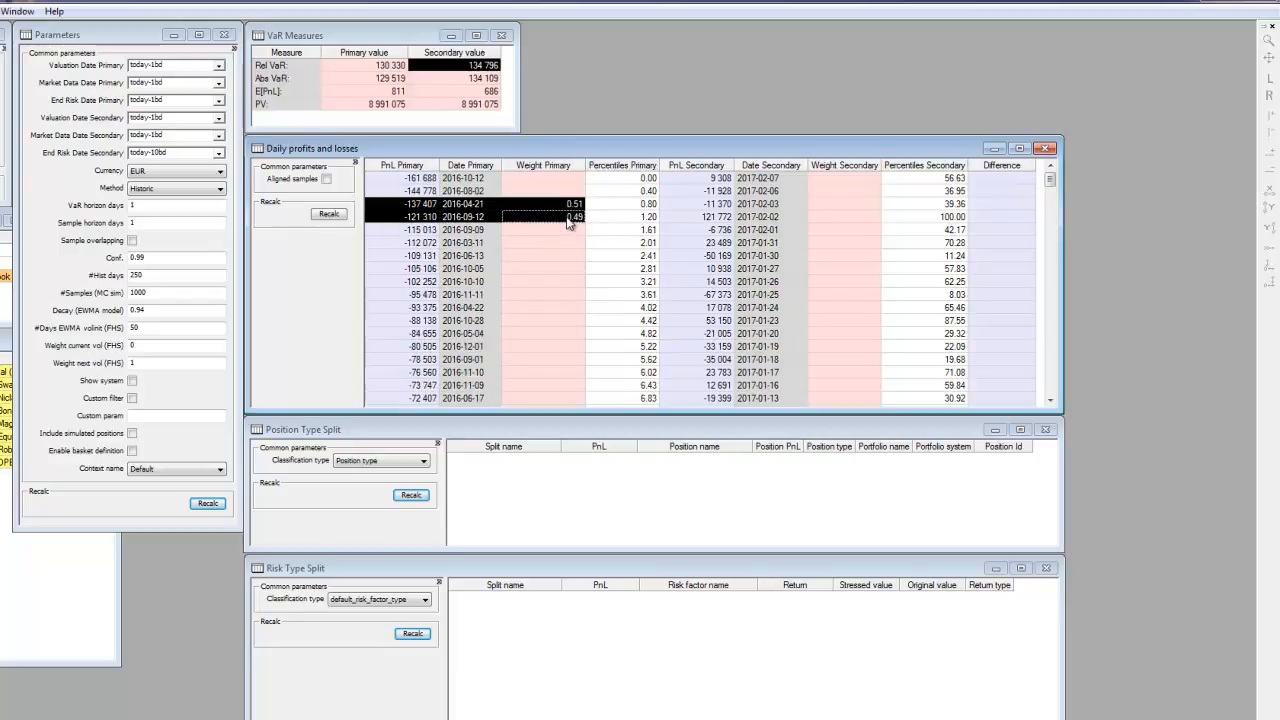
- Sort the daily profits and losses by secondary percentile in ascending order and inspect the weighted secondary scenarios
click(942, 168)
click(948, 168)
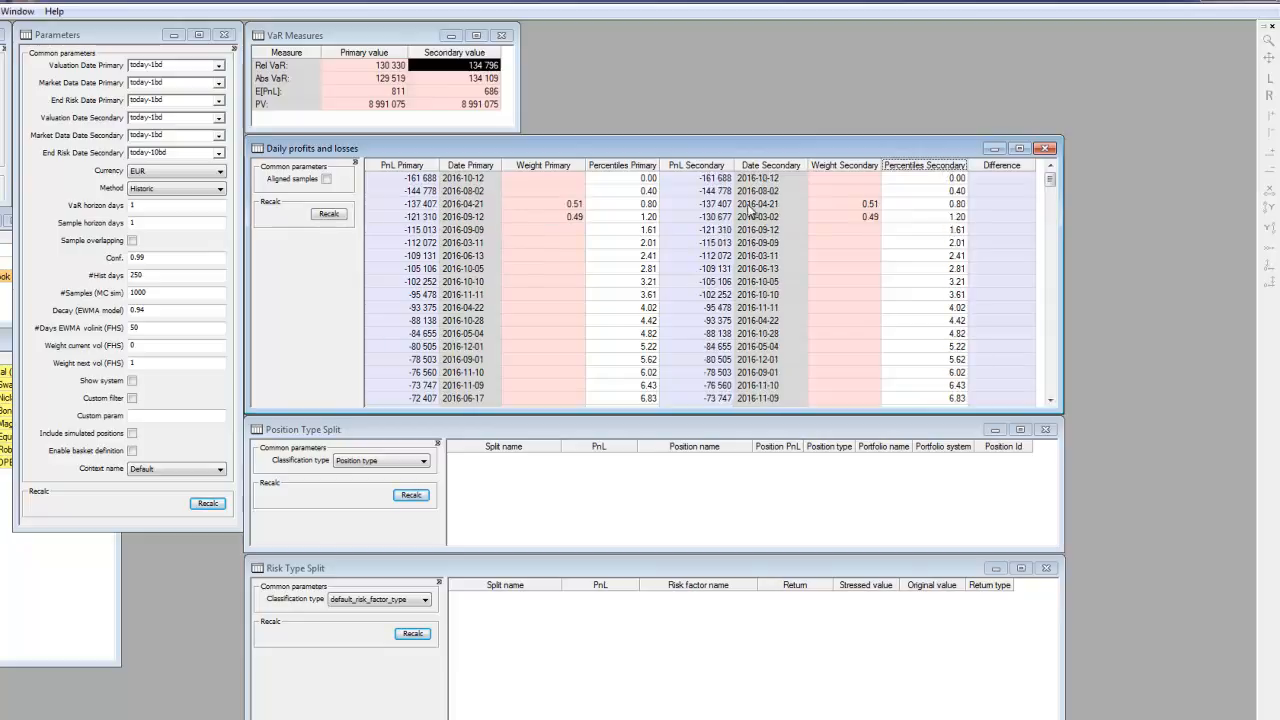
drag(722, 204, 855, 222)
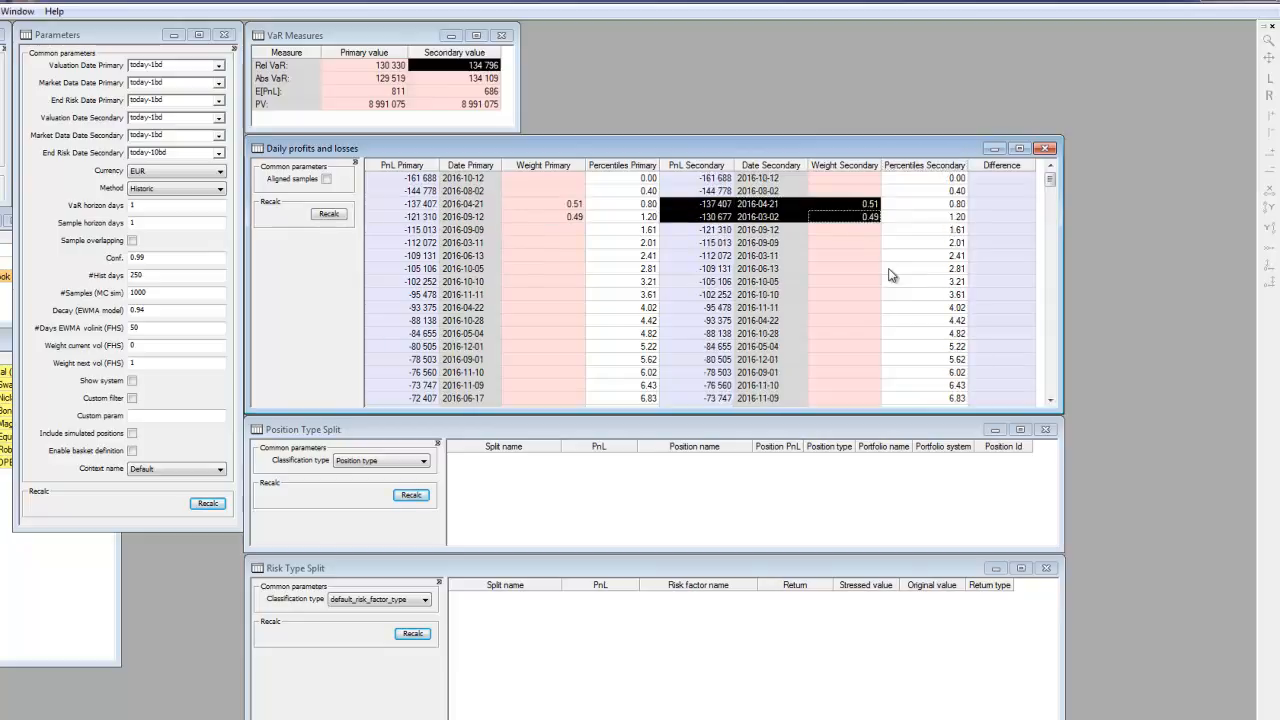
- Split the secondary 2016-03-02 scenario's PnL and list its interest_rate risk factors and ir_swap positions
click(773, 221)
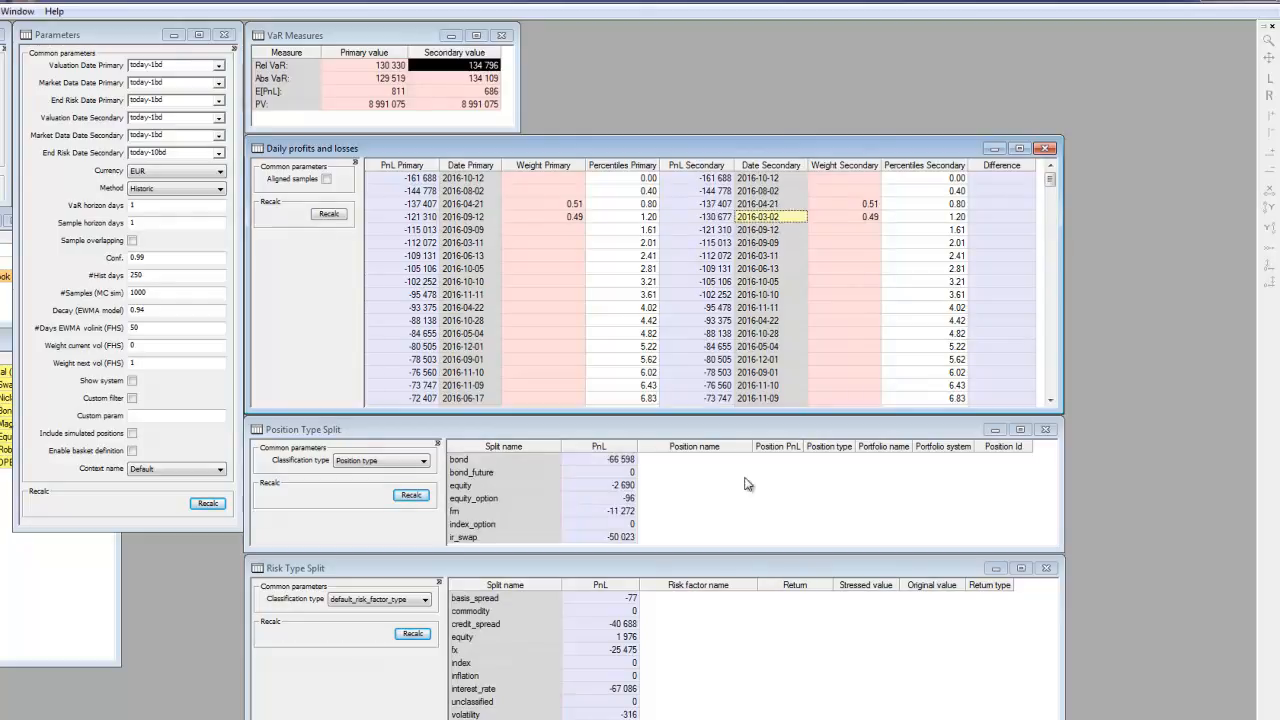
click(616, 689)
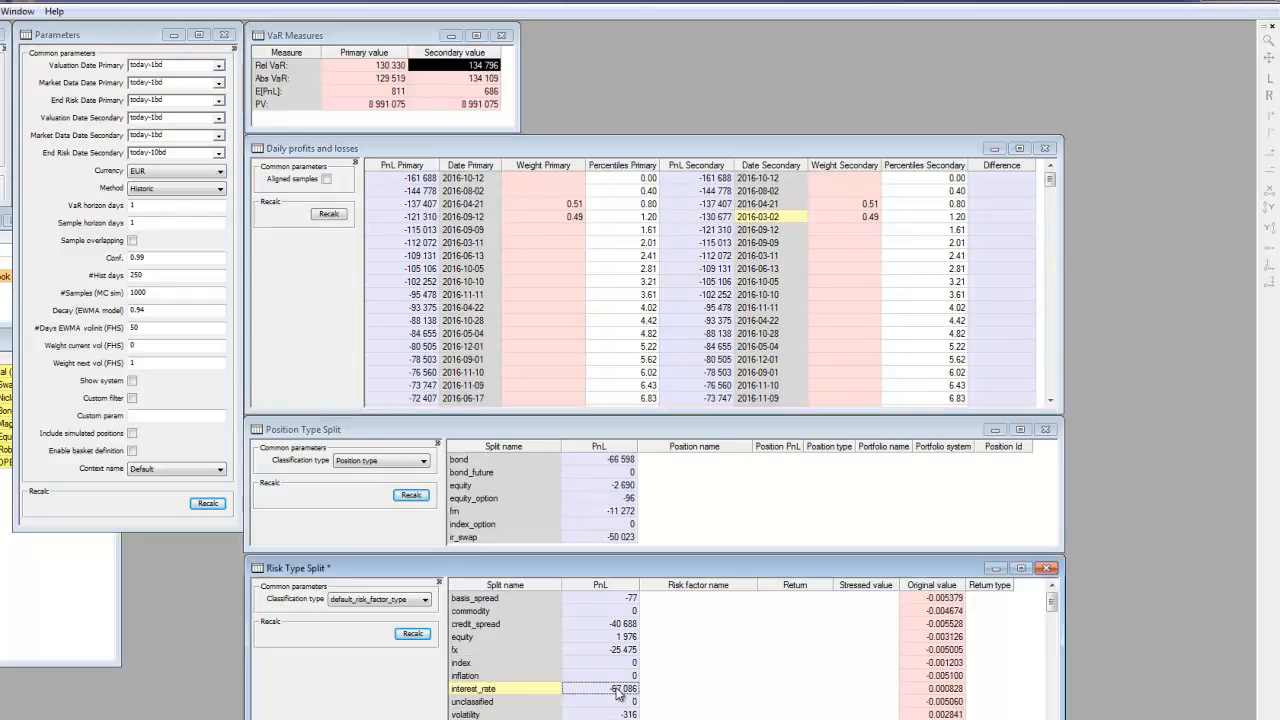
click(614, 537)
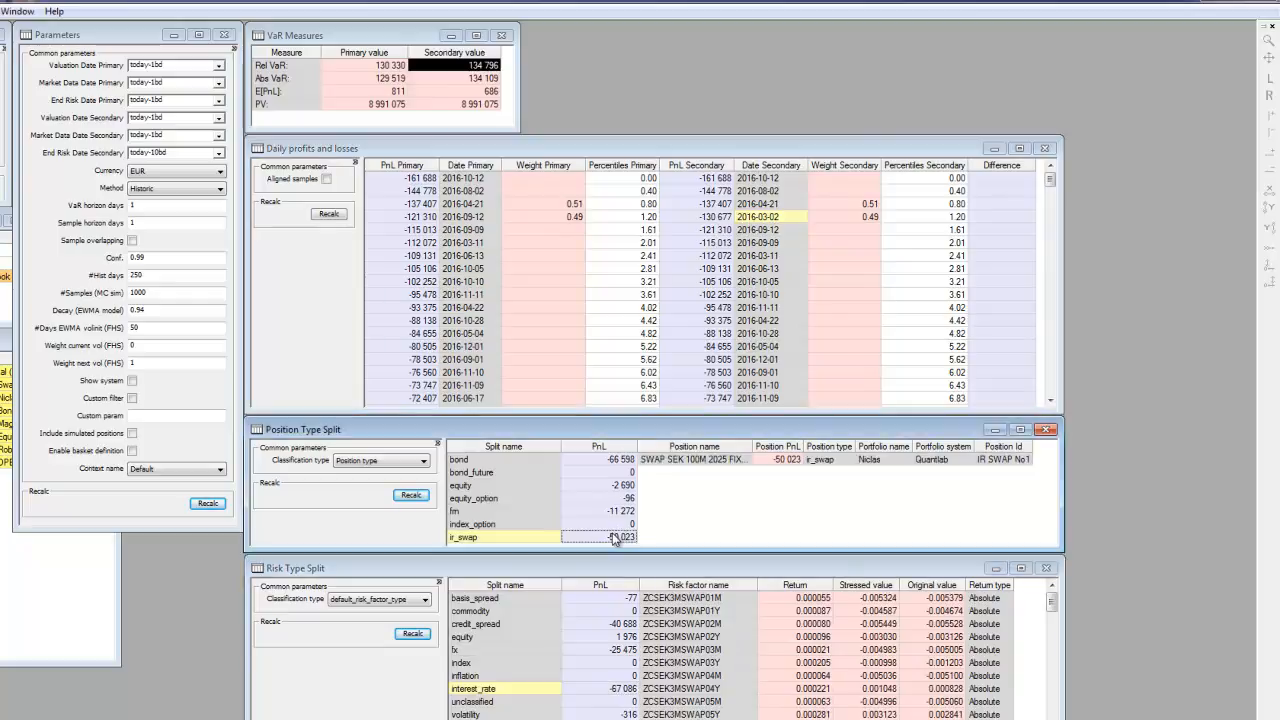
click(474, 349)
scroll(474, 355, down, 2)
scroll(474, 355, down, 3)
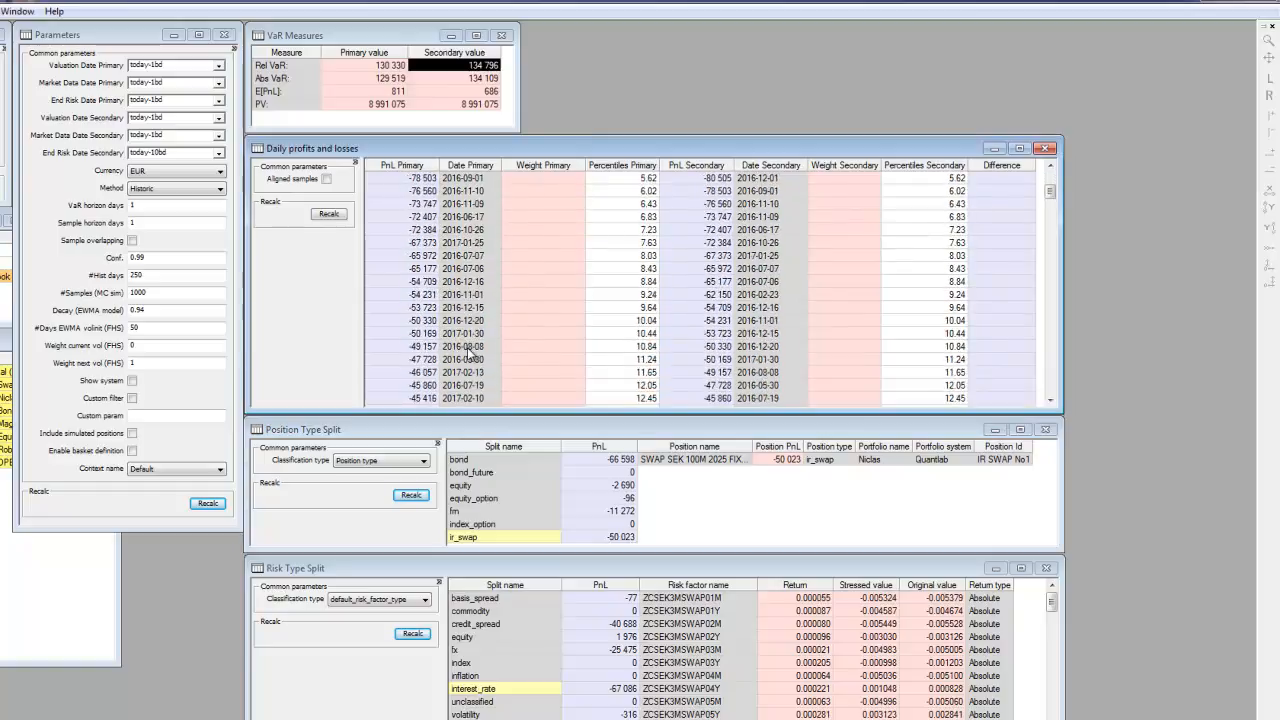
scroll(437, 313, up, 5)
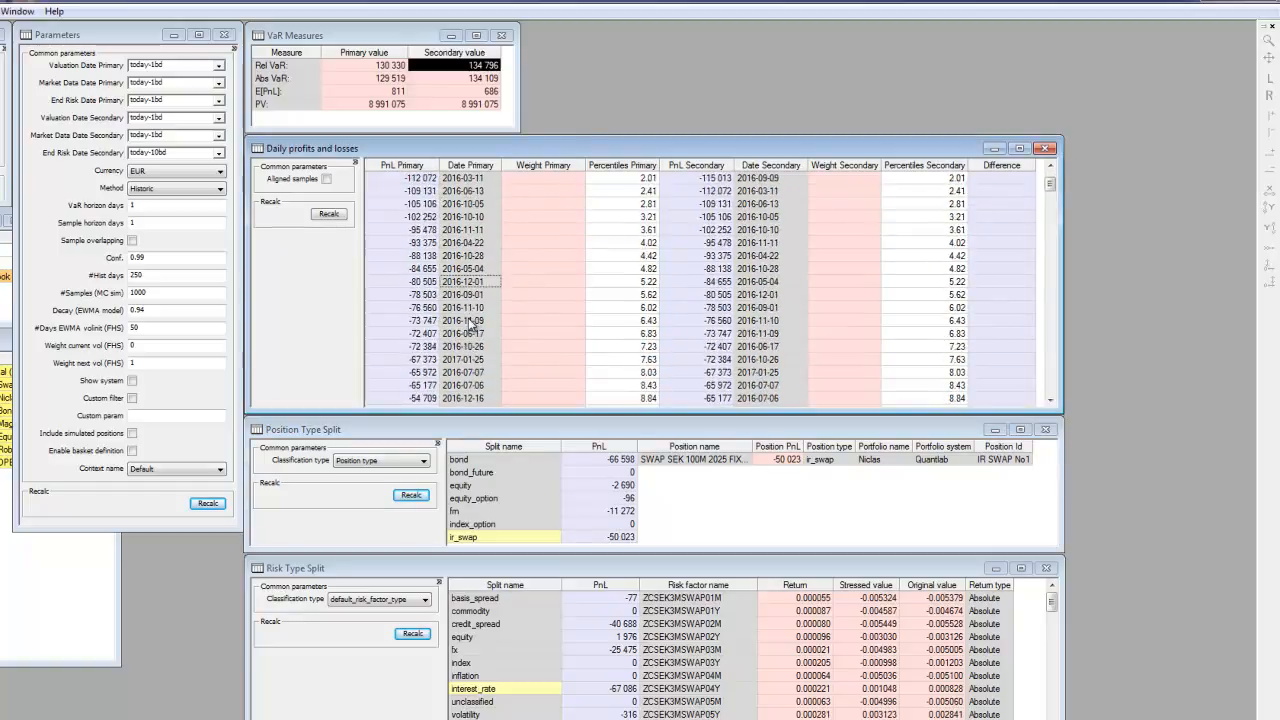
- Change the calculation method to Historic ES and recalculate
click(151, 189)
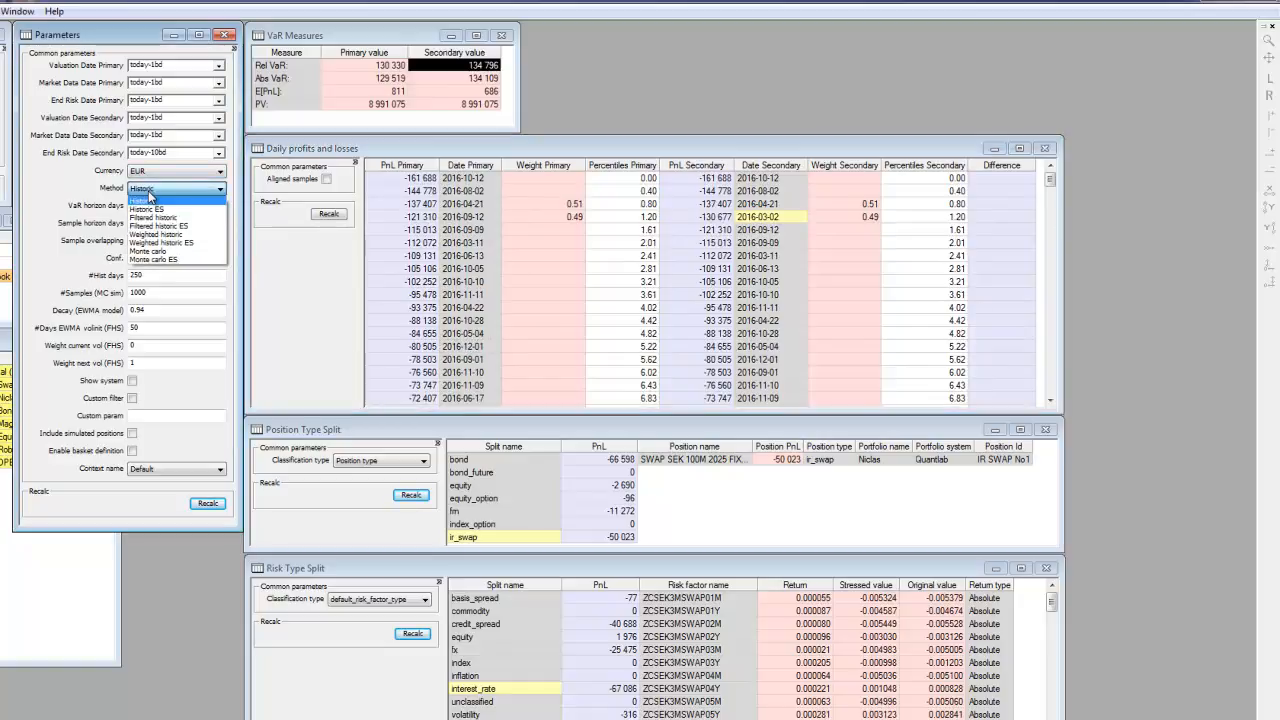
click(148, 210)
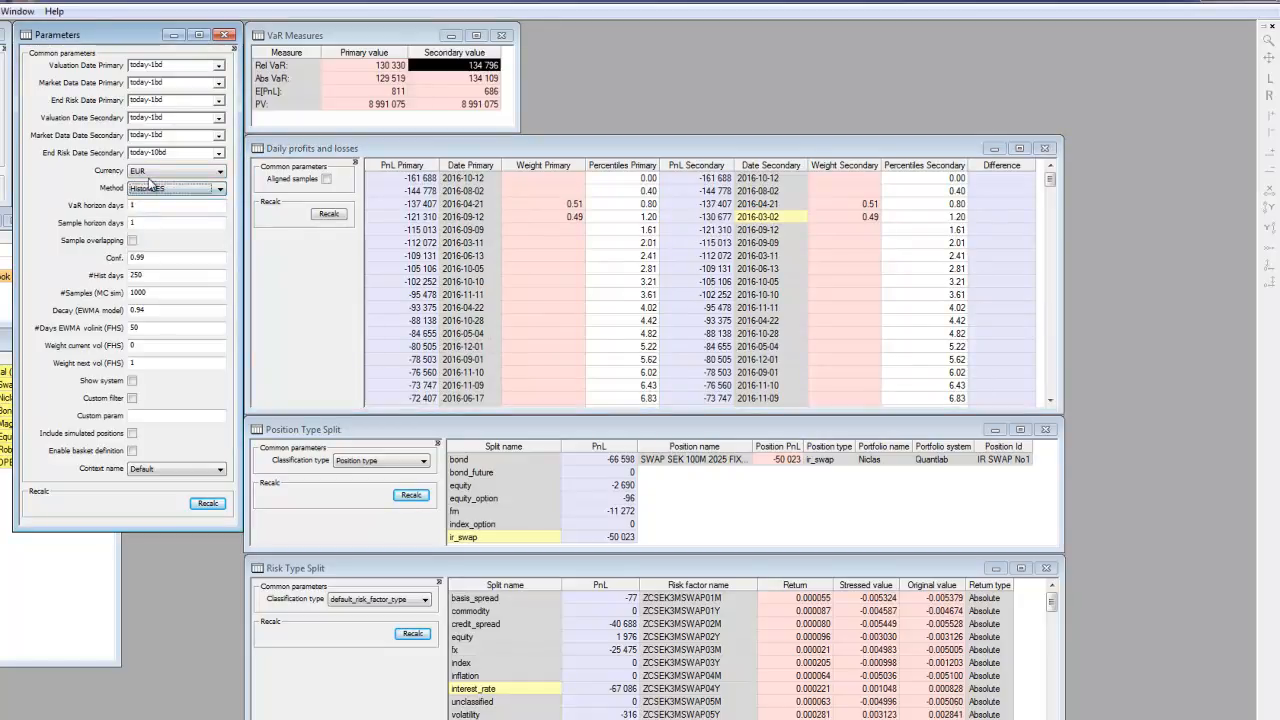
click(207, 504)
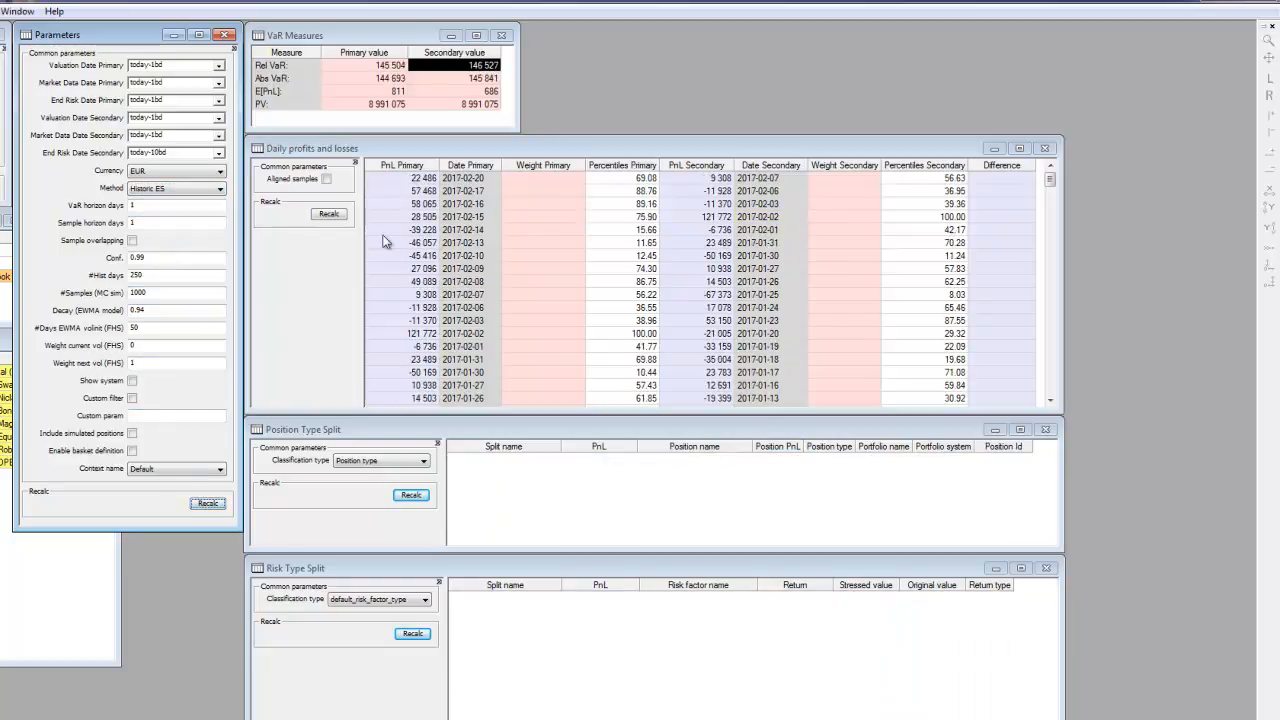
- Sort the expected shortfall scenarios by ascending primary percentile and inspect the weights from 2016-10-12 through 2016-09-12
click(649, 168)
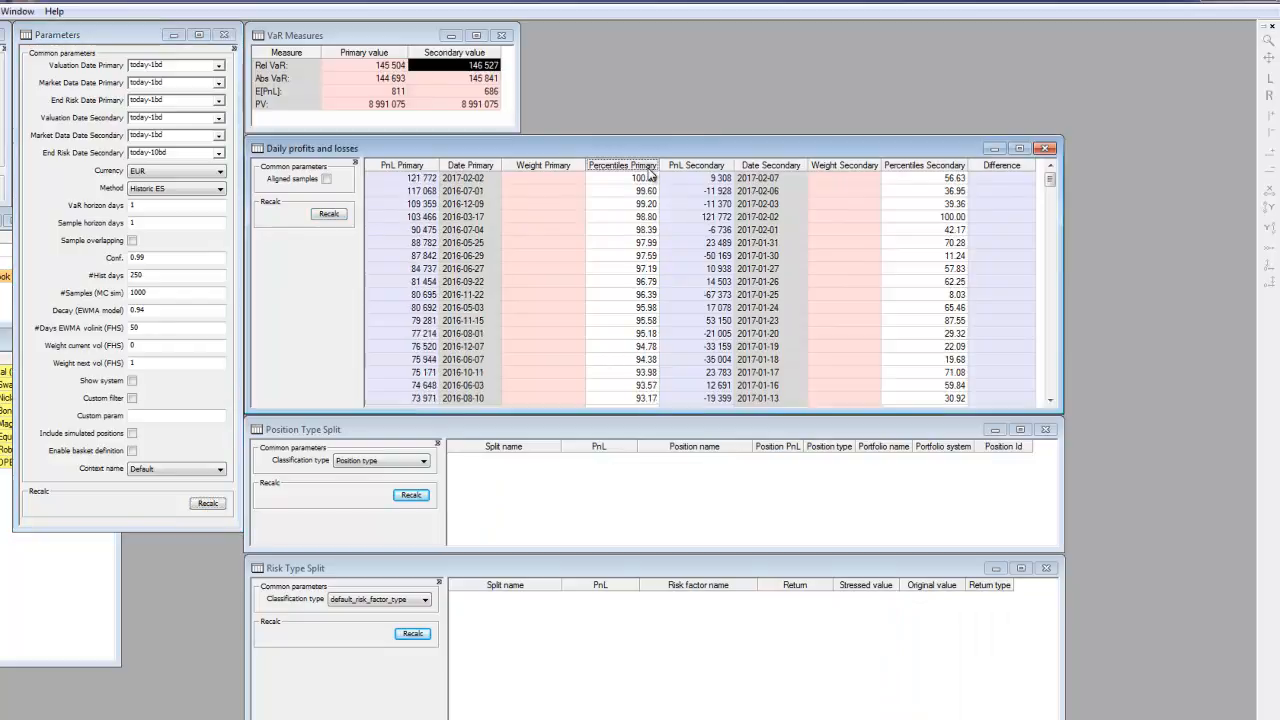
click(649, 168)
drag(578, 178, 420, 218)
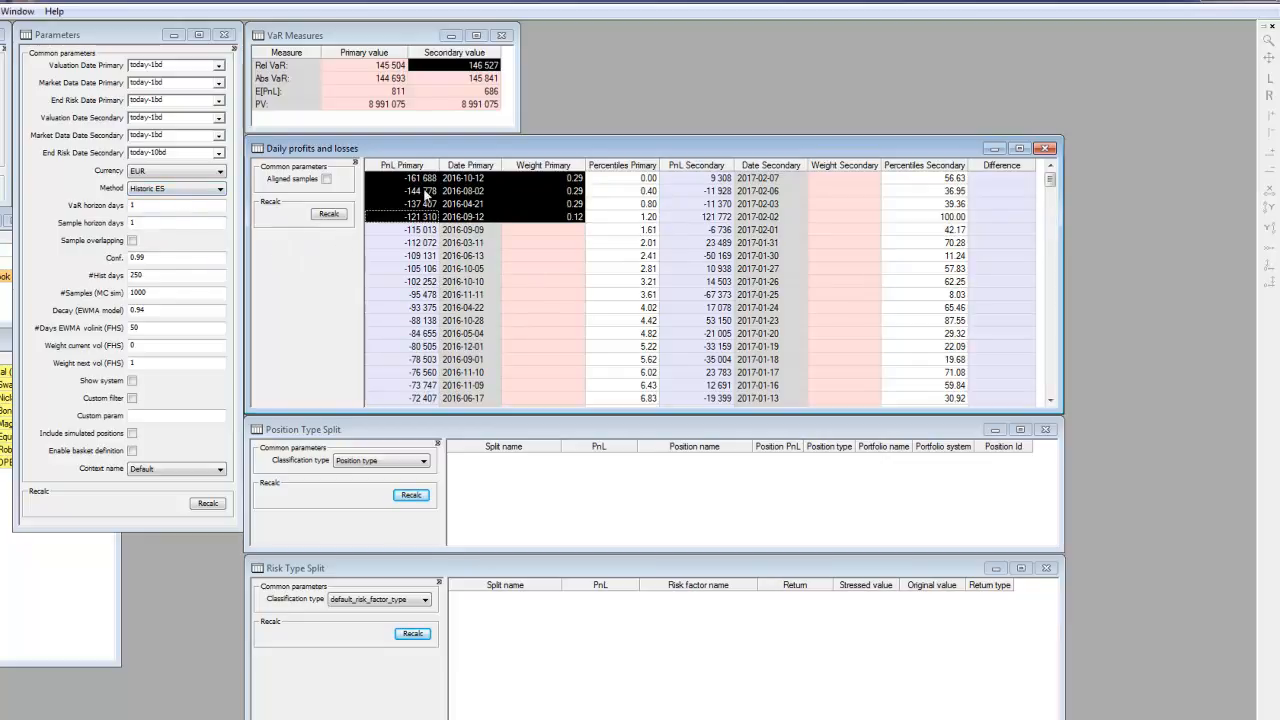
drag(478, 184, 423, 216)
click(571, 220)
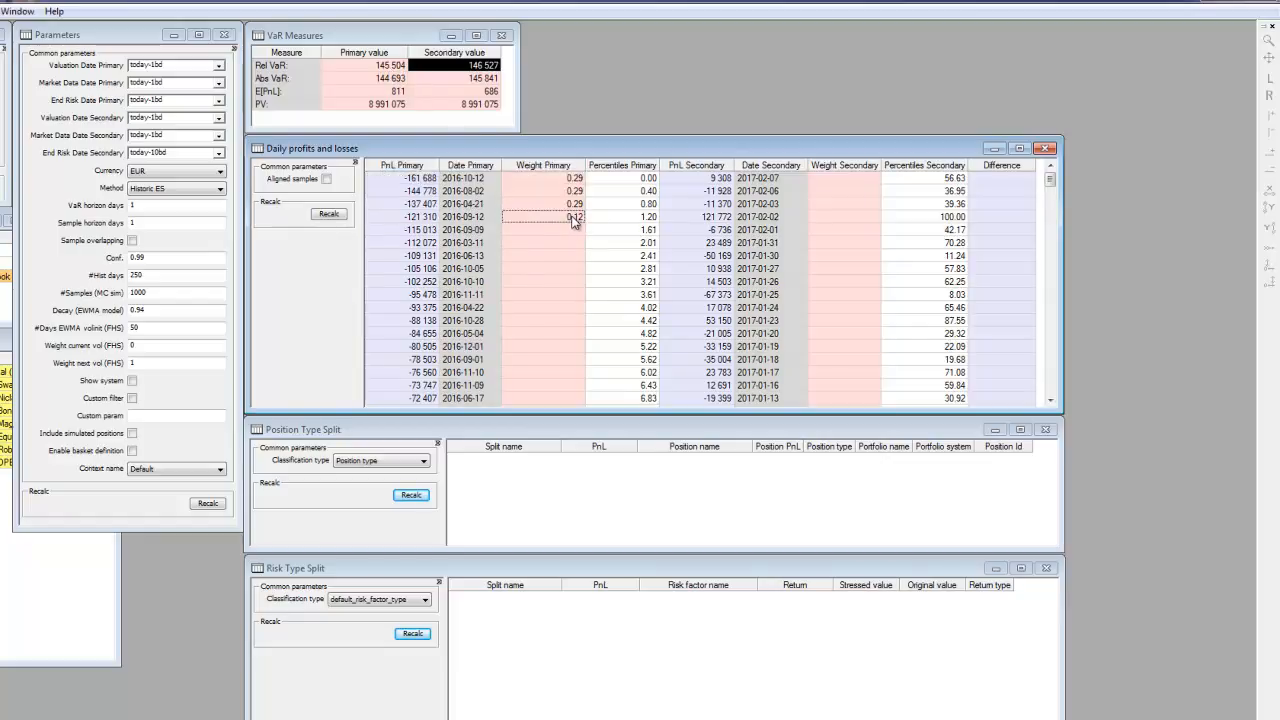
drag(418, 220, 541, 223)
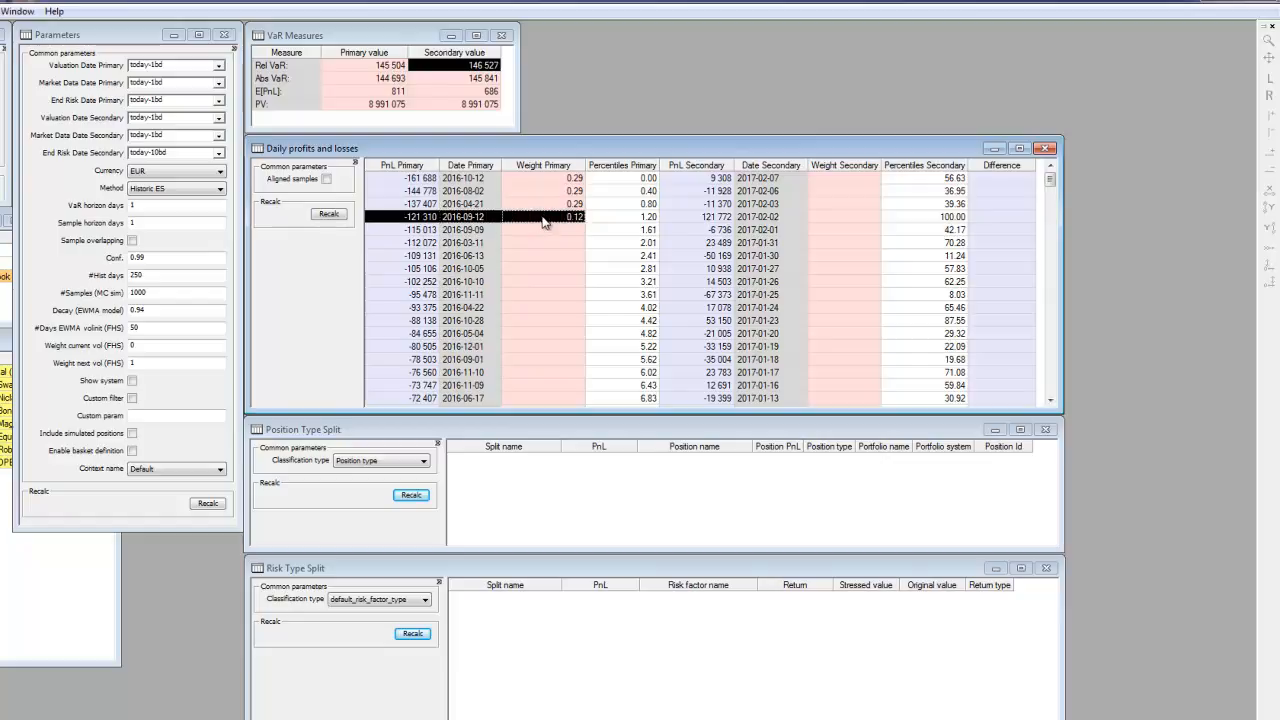
click(575, 222)
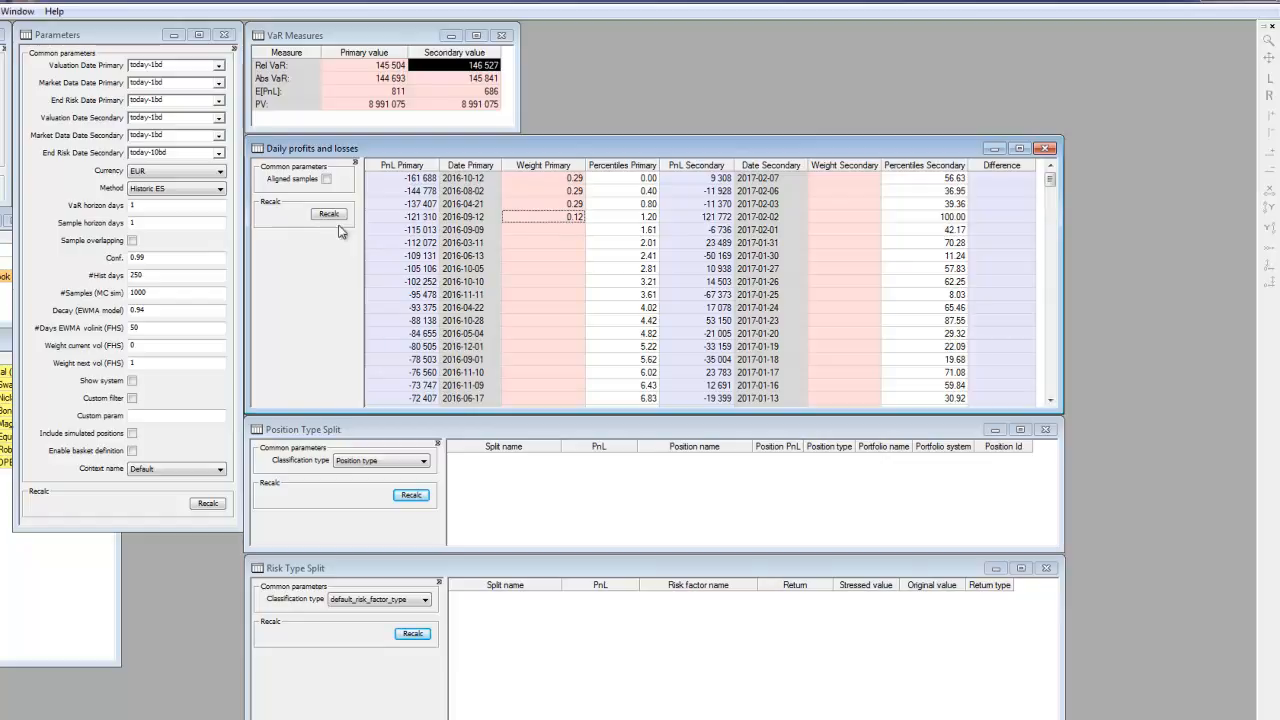
- Set the confidence level to 0.95, recalculate, and inspect the weighted scenarios in ascending primary percentile order
click(167, 260)
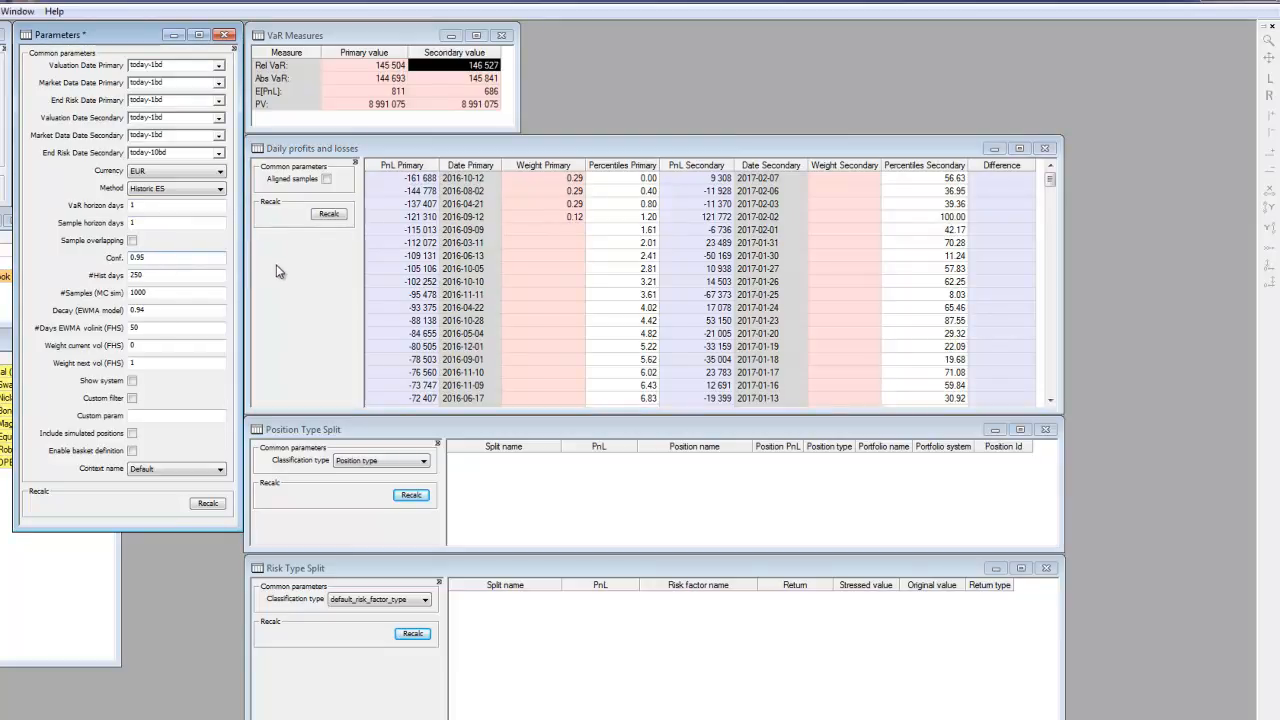
key(Return)
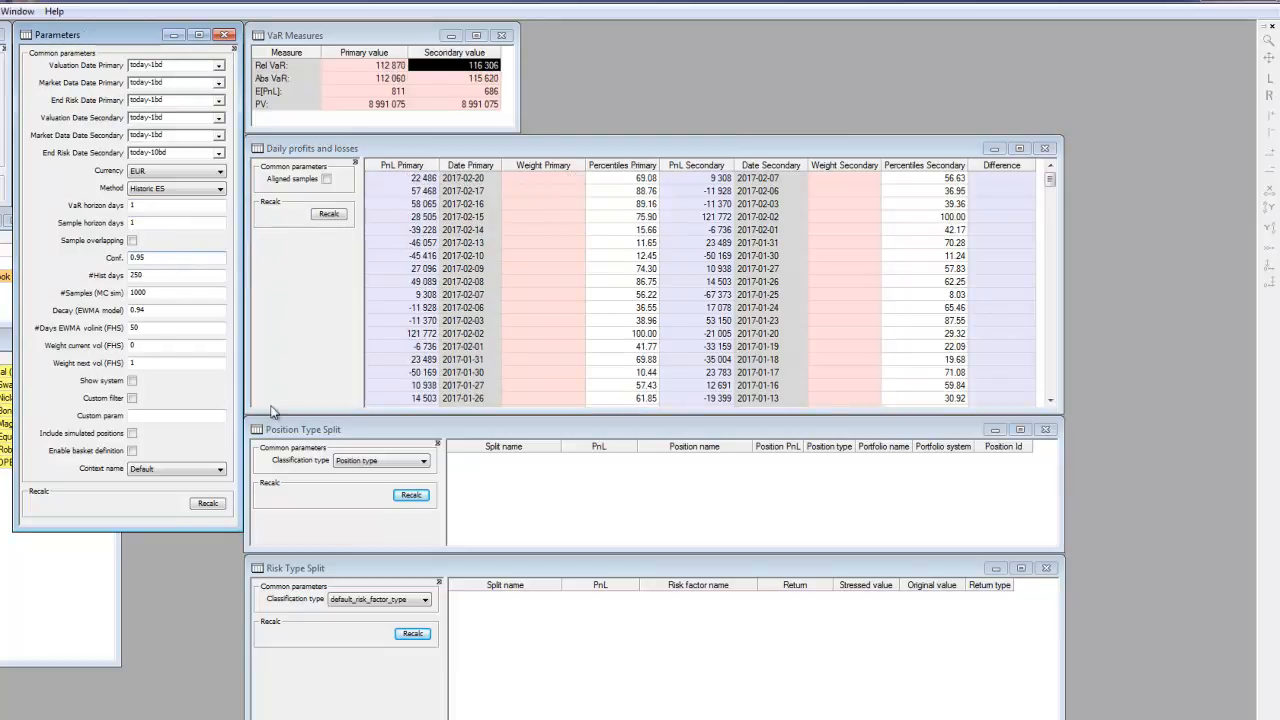
click(642, 168)
click(645, 170)
drag(572, 180, 428, 352)
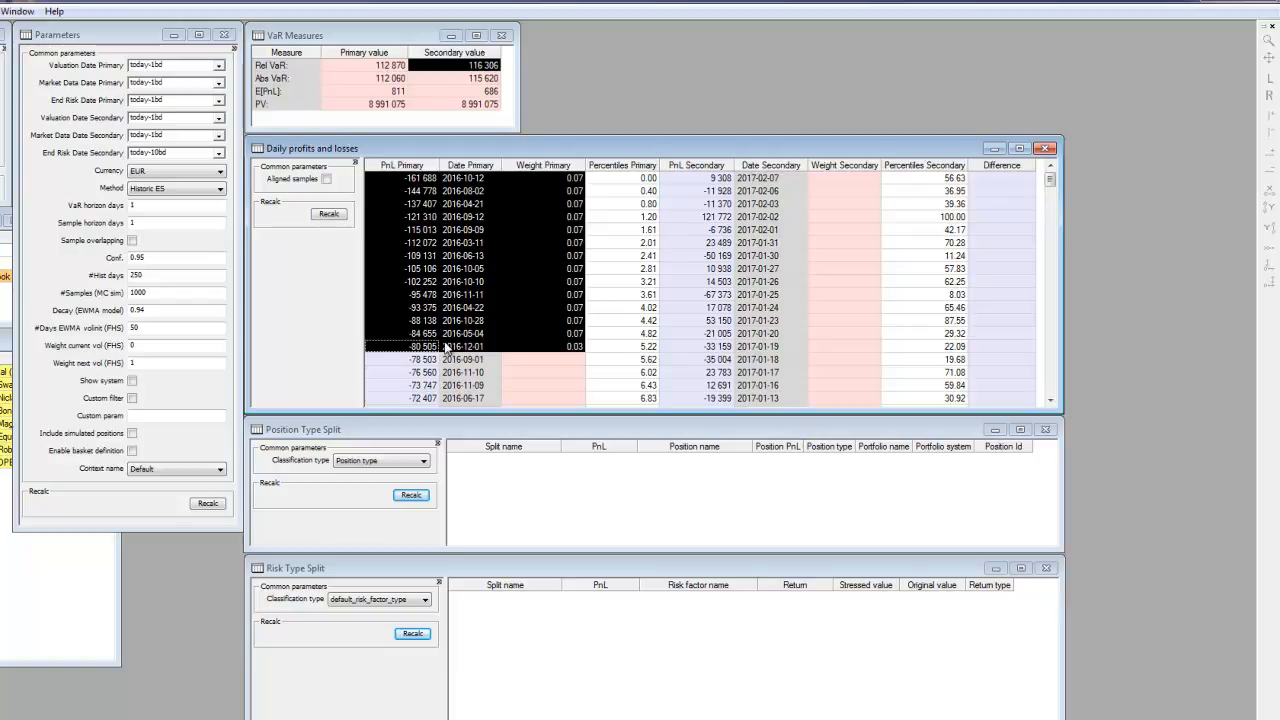
click(473, 340)
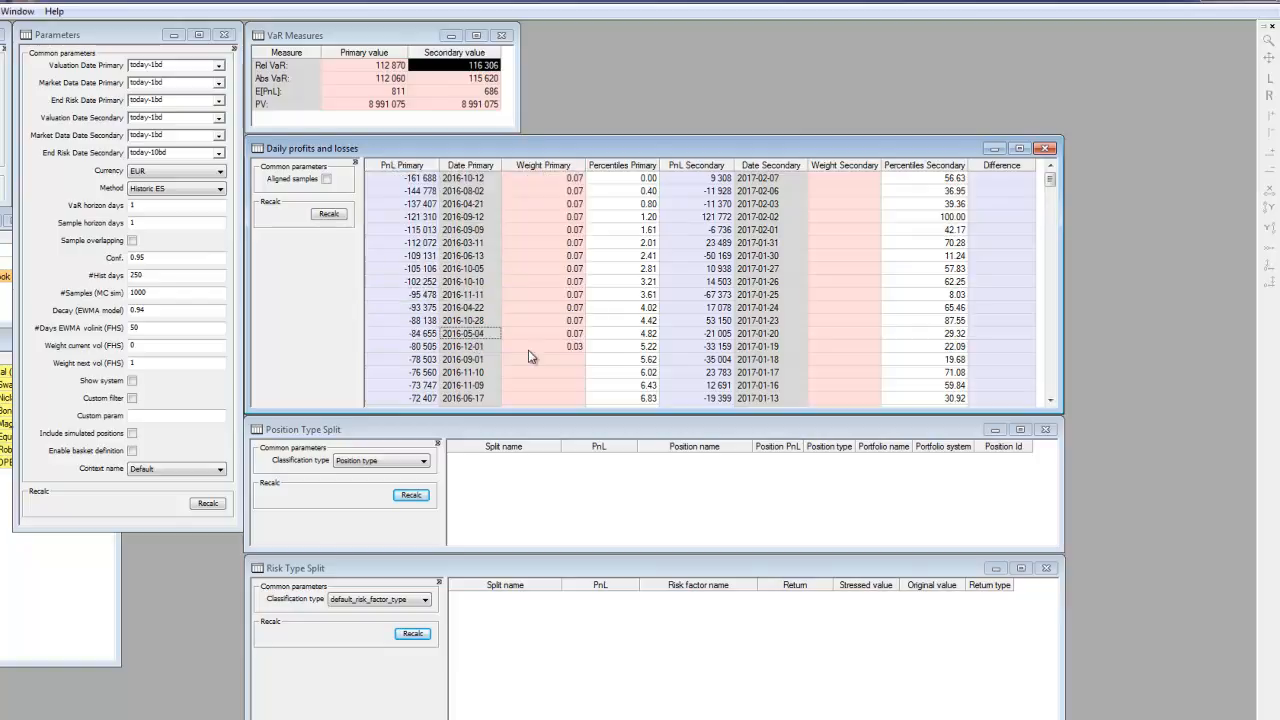